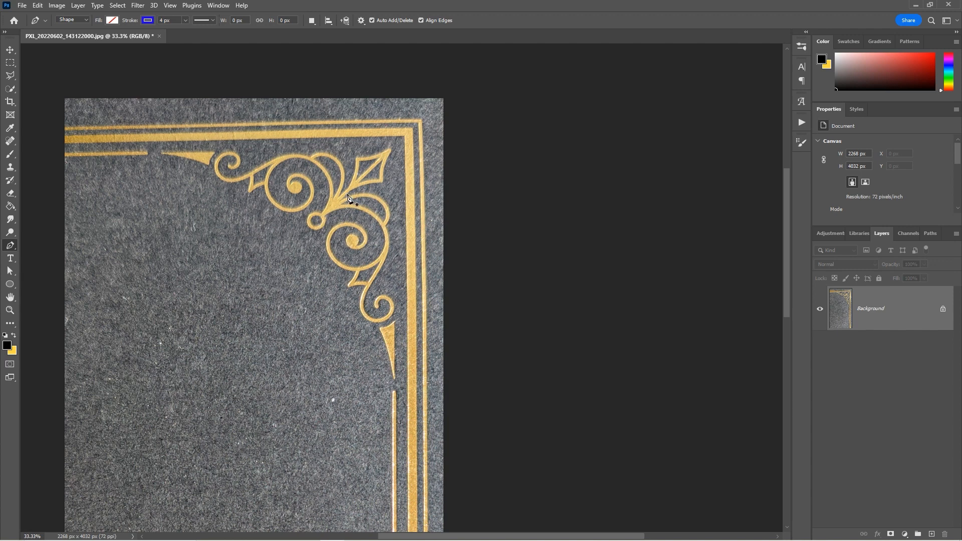
- Display the grid over the photo of the book cover's ornamental corner
key("z")
left_click_drag(318, 189, 397, 153)
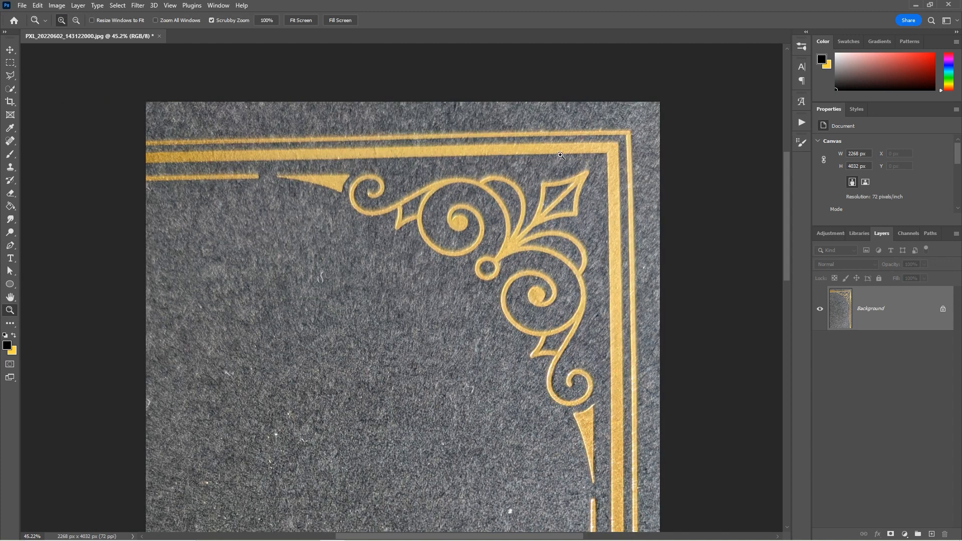
left_click(170, 5)
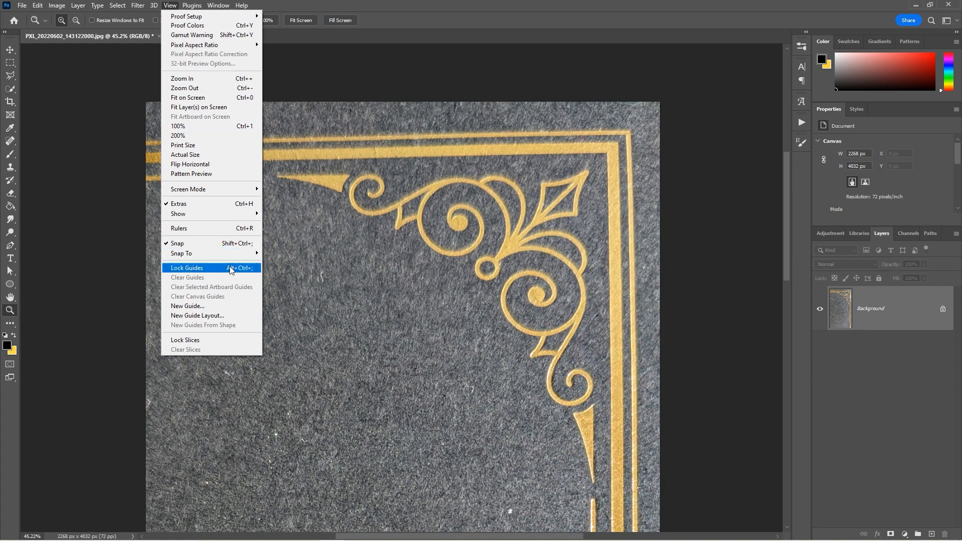
mouse_move(224, 214)
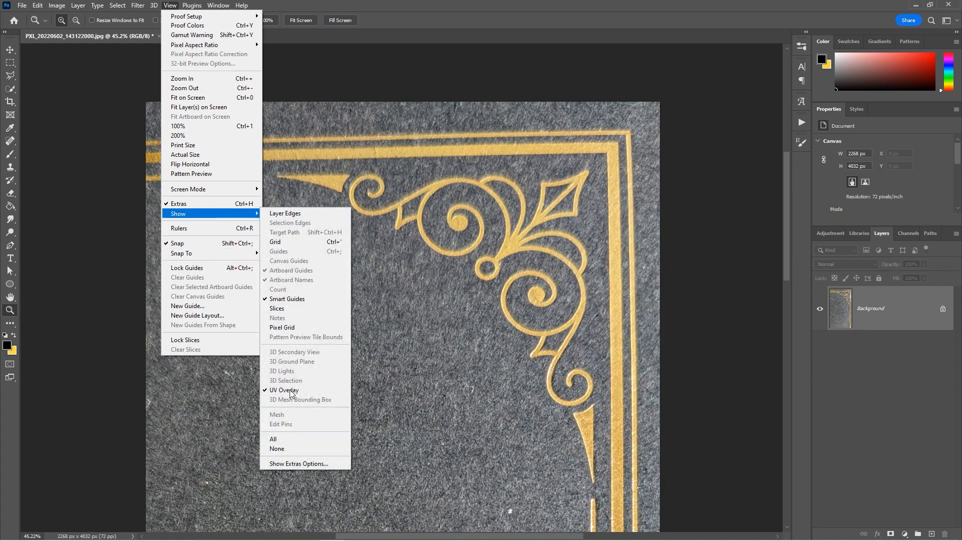
left_click(293, 241)
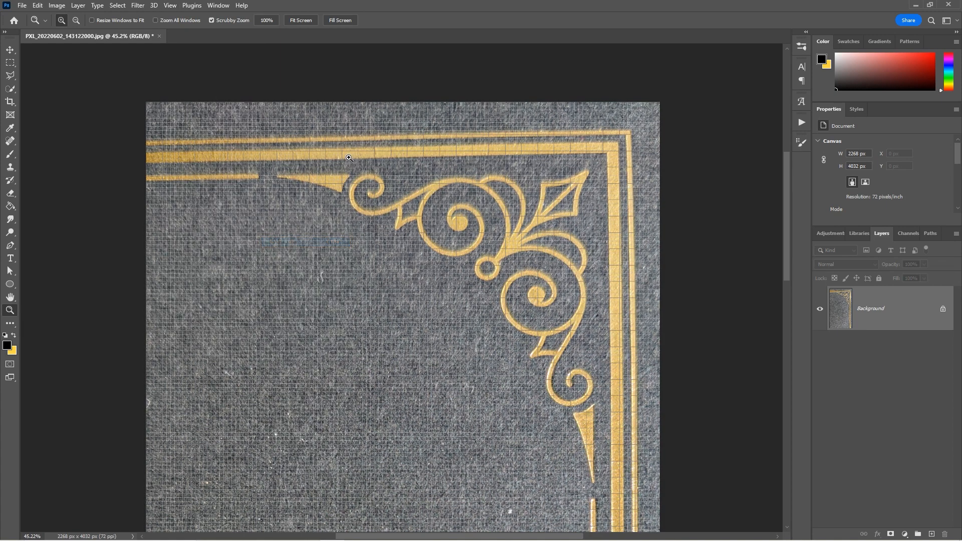
left_click_drag(370, 142, 416, 140)
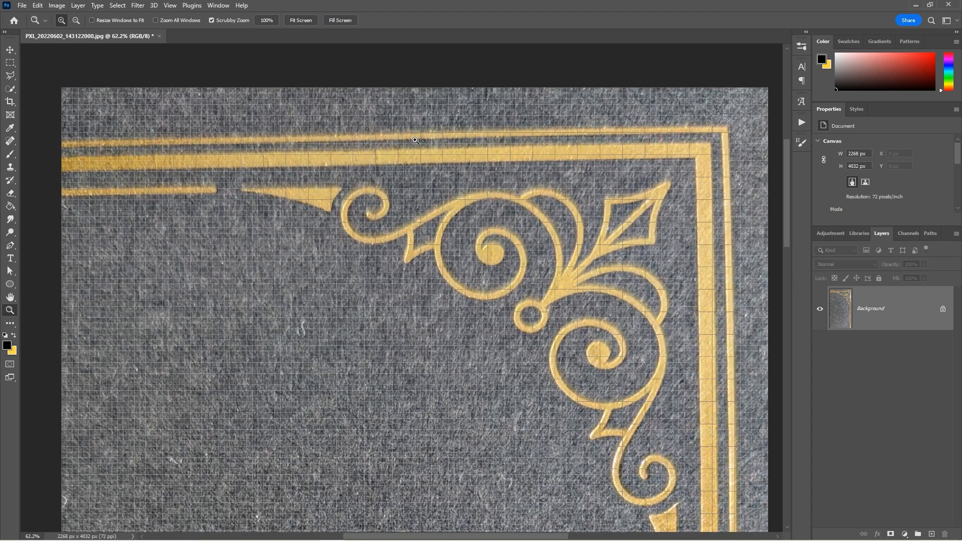
- Add a Levels adjustment layer with input levels 130, 0.29 and 180 to isolate the gold ornament from the dark cover
left_click(917, 534)
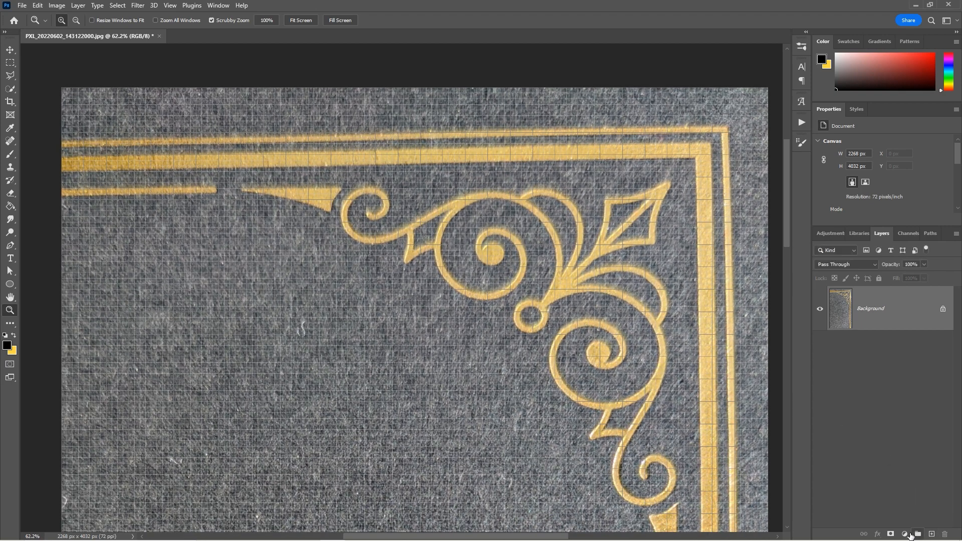
key("ctrl+z")
left_click(904, 533)
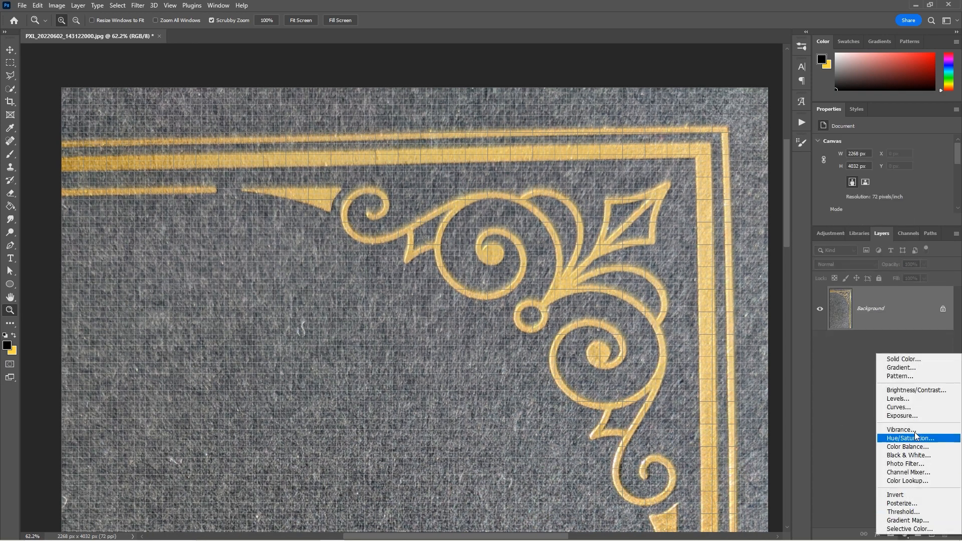
left_click(908, 397)
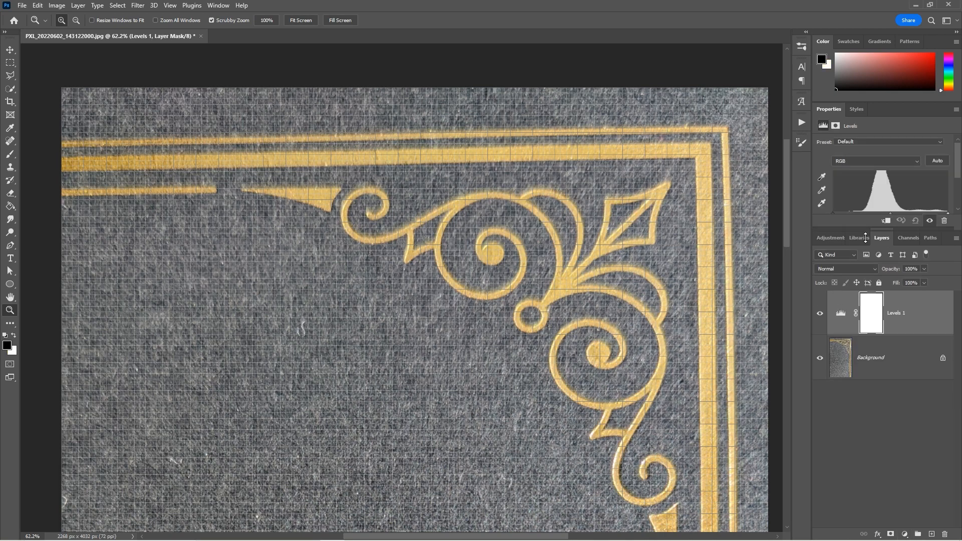
left_click_drag(834, 215, 885, 217)
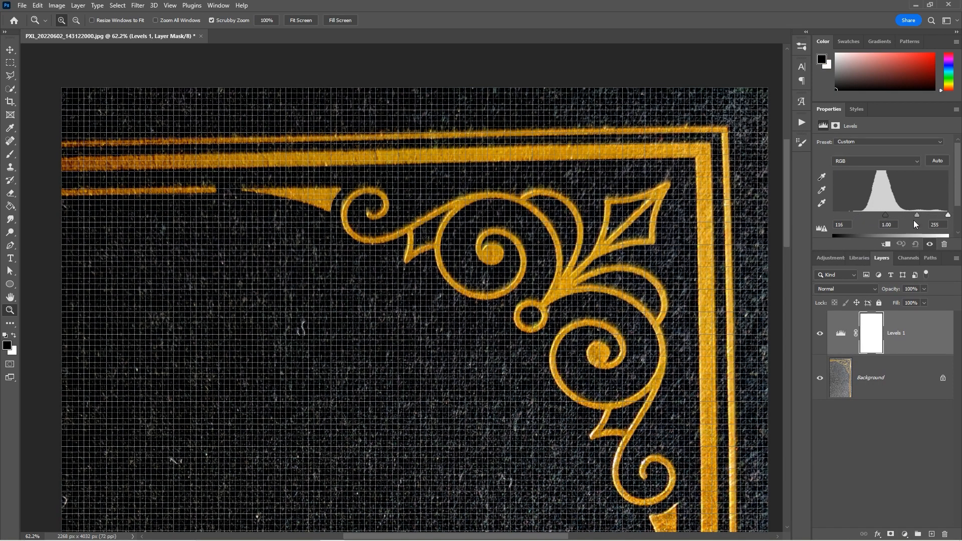
left_click_drag(947, 215, 892, 215)
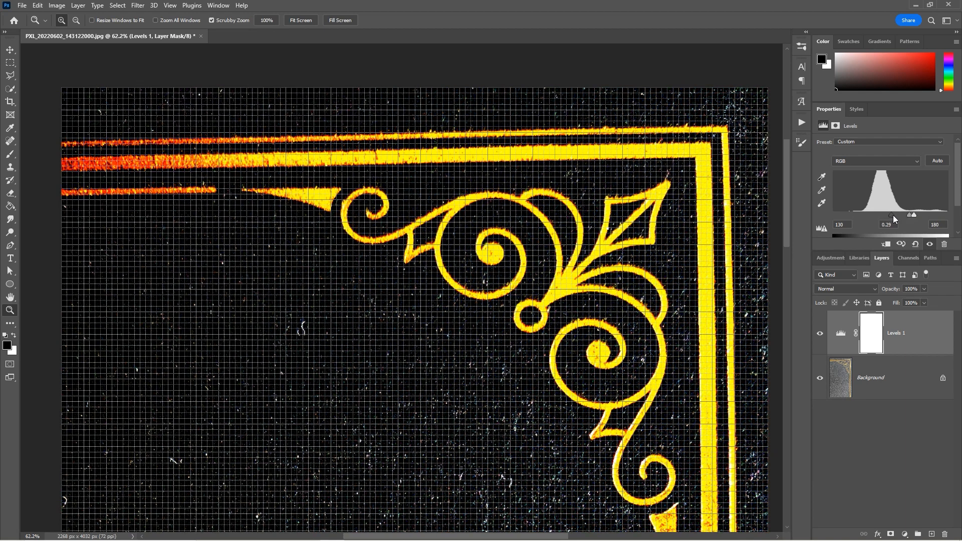
- Select the Background photo layer and unlock it for transforming
left_click(869, 392)
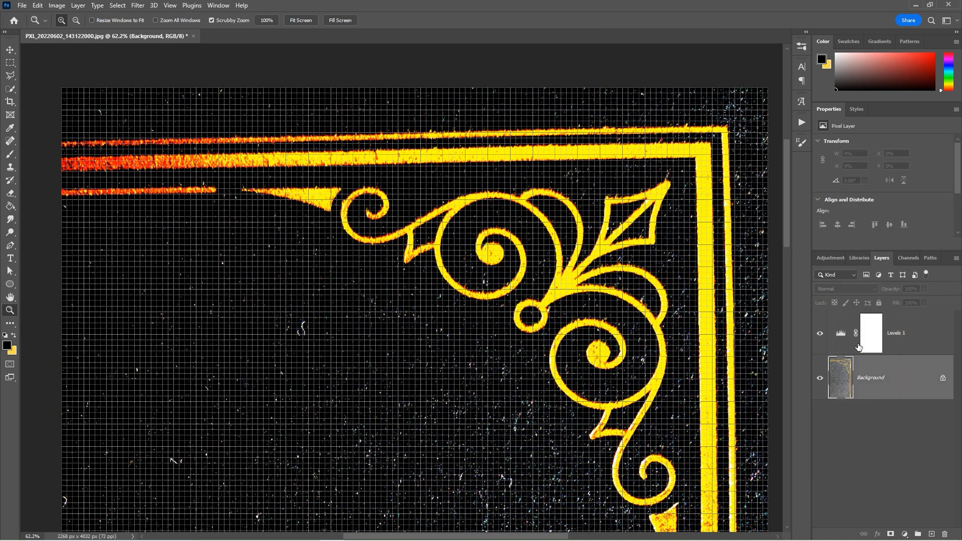
left_click(819, 334)
key("v")
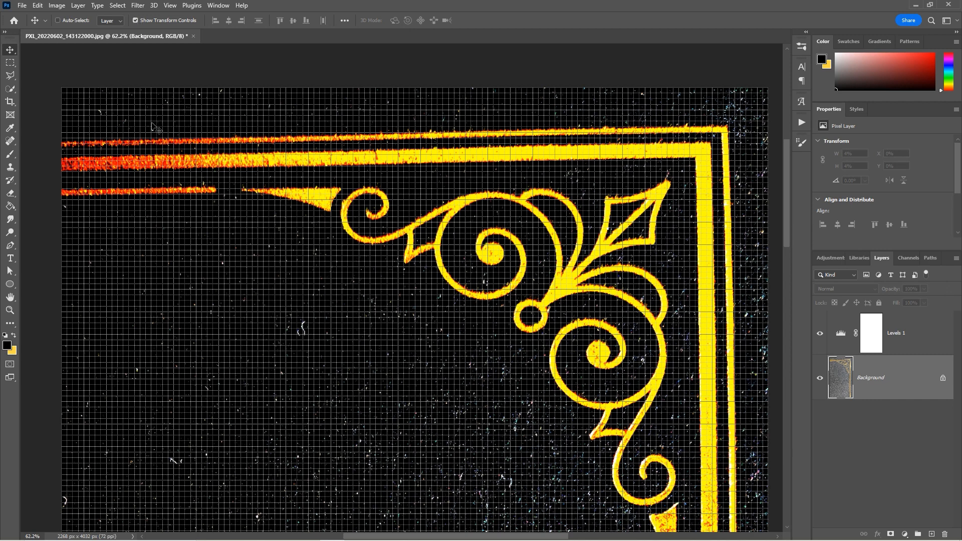
left_click(941, 379)
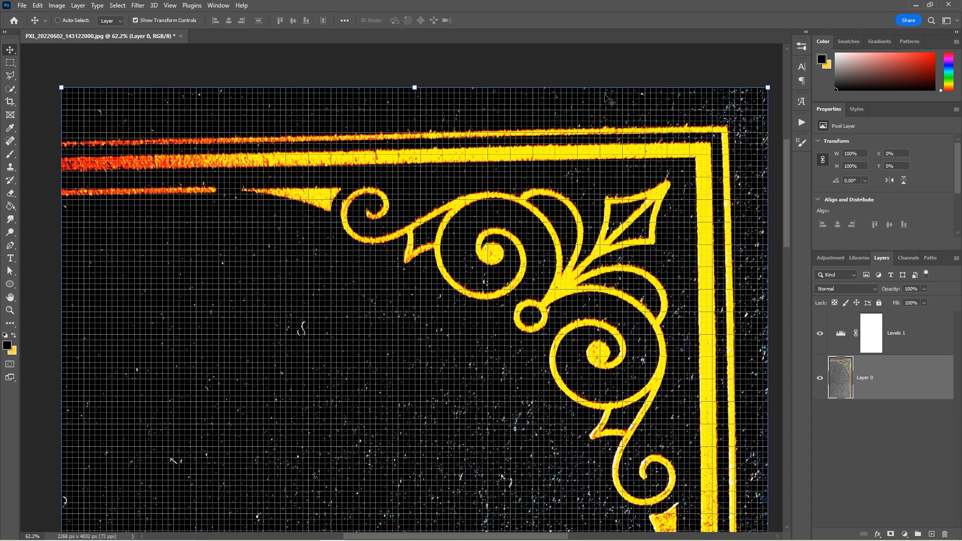
- Skew the photo's upper-left corner upward until the horizontal border lines run parallel to the grid
mouse_move(415, 87)
left_mouse_down()
mouse_move(415, 111)
mouse_move(415, 88)
left_mouse_up()
key("Escape")
left_click_drag(62, 89, 193, 74)
scroll(486, 165, "right", 5)
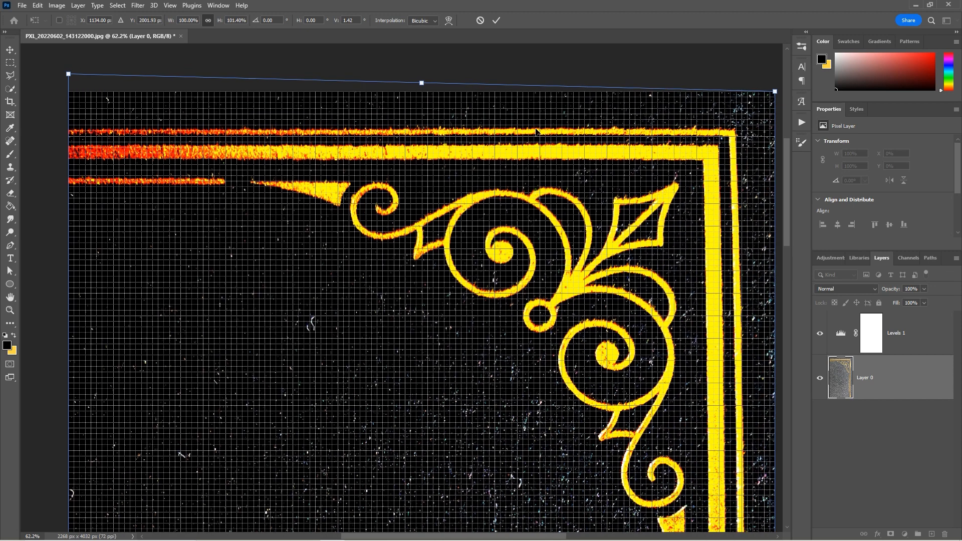
- Pull the photo's upper-right corner outward to about 102.43% width to align the vertical border lines with the grid, and apply the transform
left_click_drag(685, 143, 488, 142)
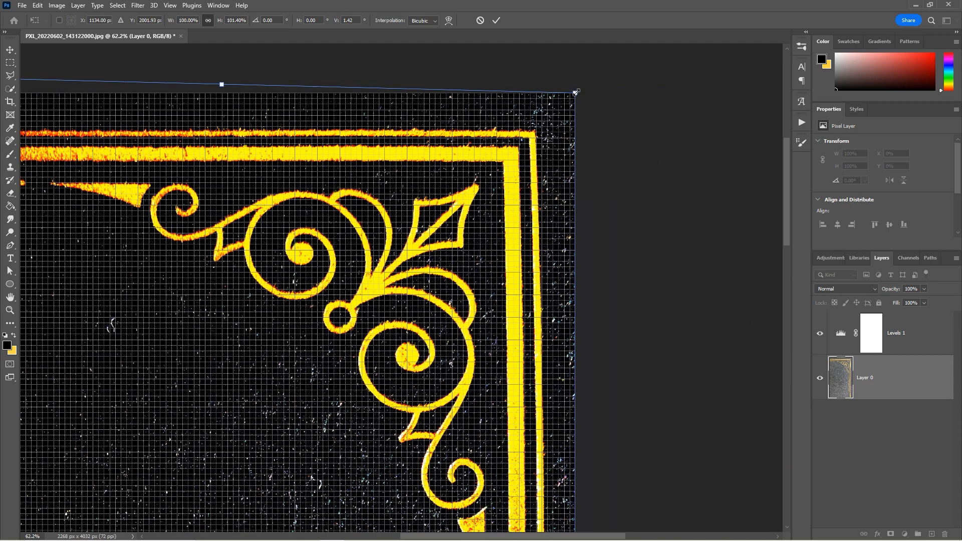
left_click_drag(555, 359, 517, 337)
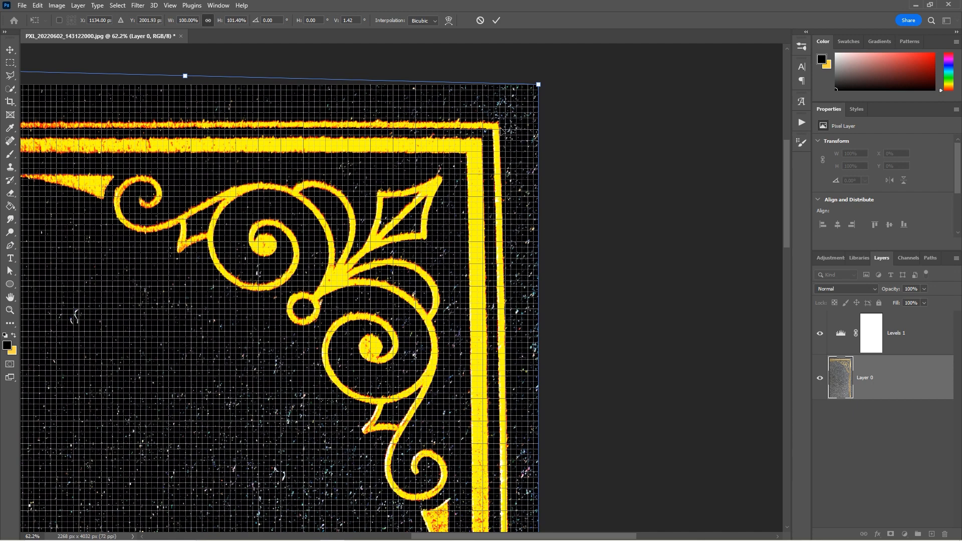
left_click_drag(540, 87, 552, 88)
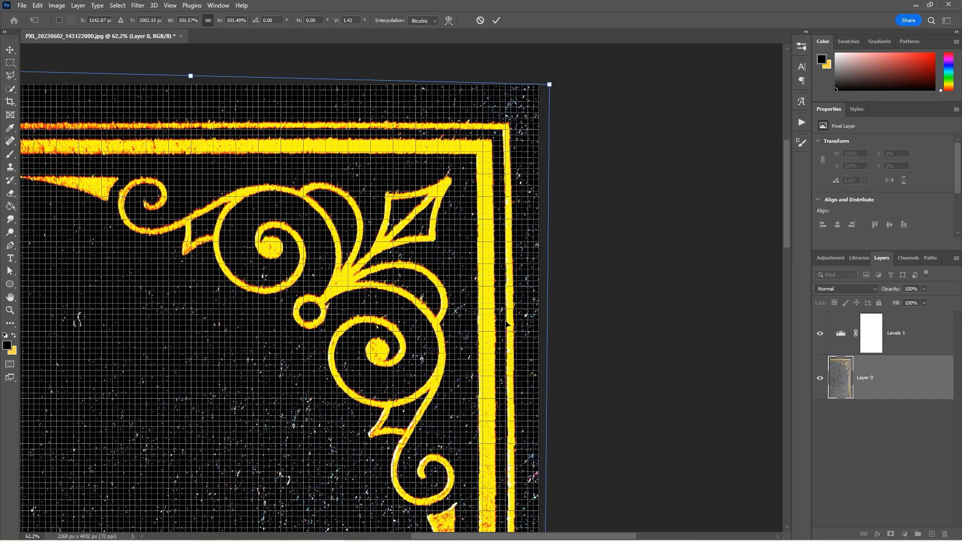
left_click_drag(505, 322, 449, 75)
scroll(448, 74, "up", 8)
scroll(454, 95, "down", 12)
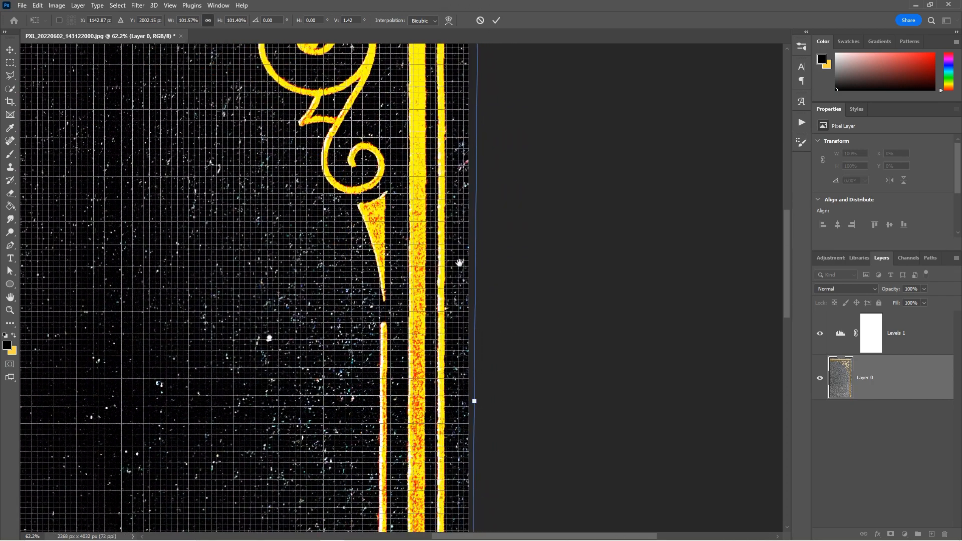
scroll(457, 109, "up", 10)
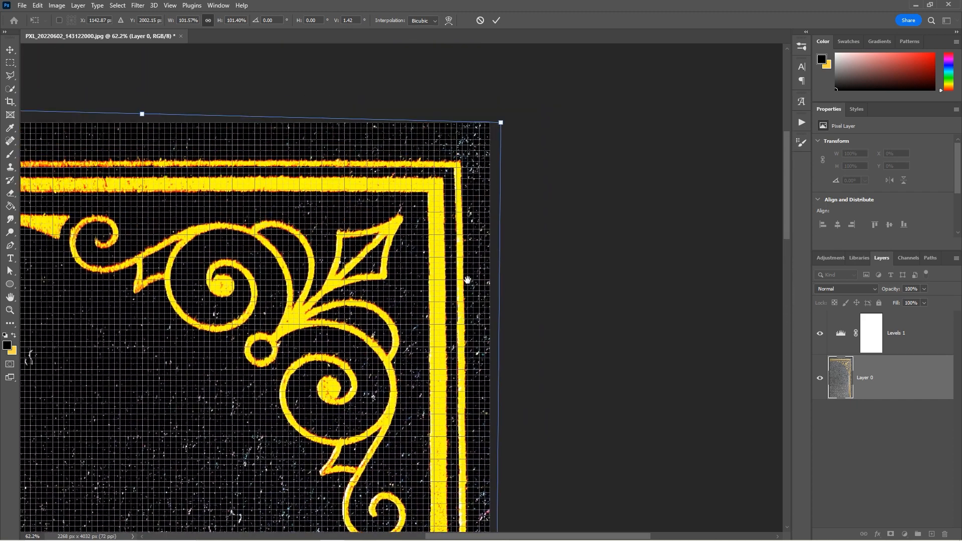
scroll(464, 225, "down", 3)
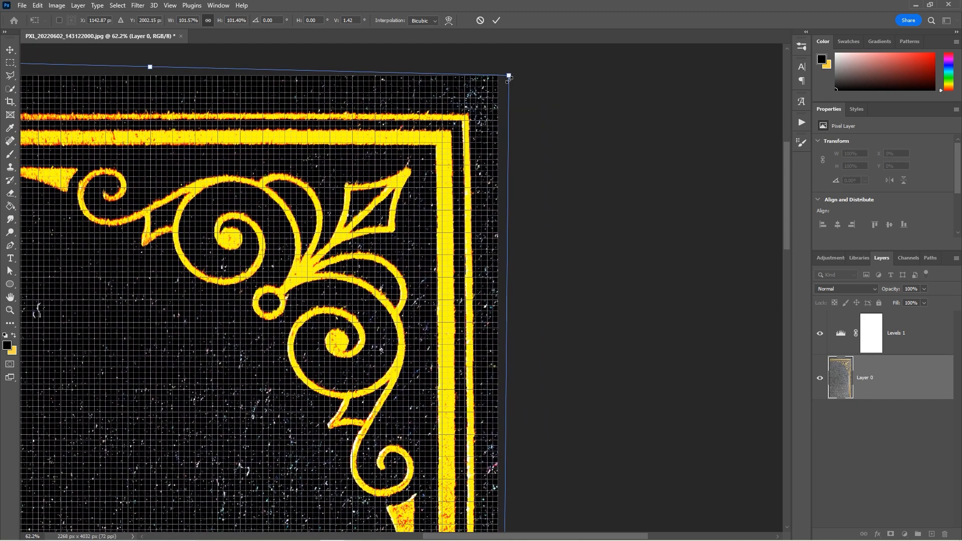
left_click_drag(509, 76, 515, 75)
key("Return")
- Hide the Levels 1 adjustment layer and switch off Extras to remove the grid overlay
key("z")
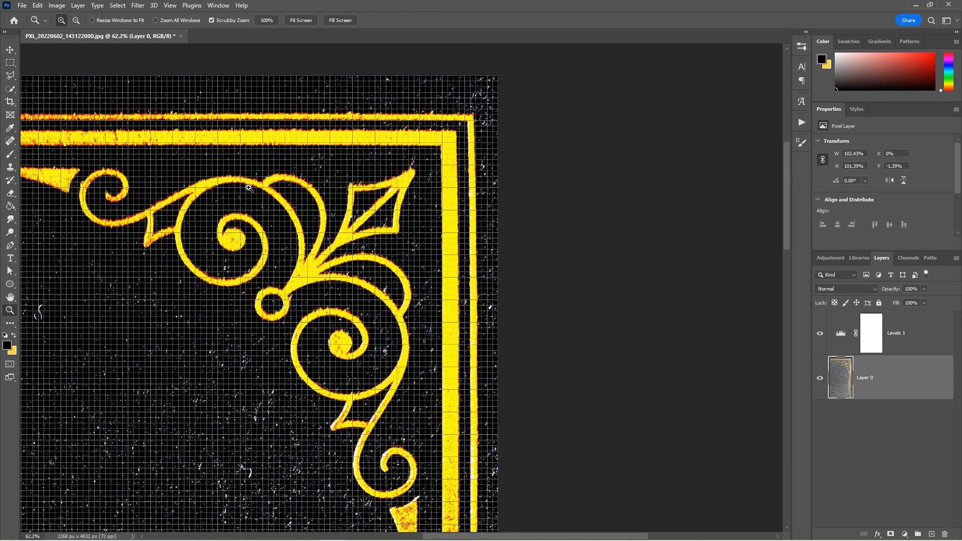
scroll(494, 140, "down", 5)
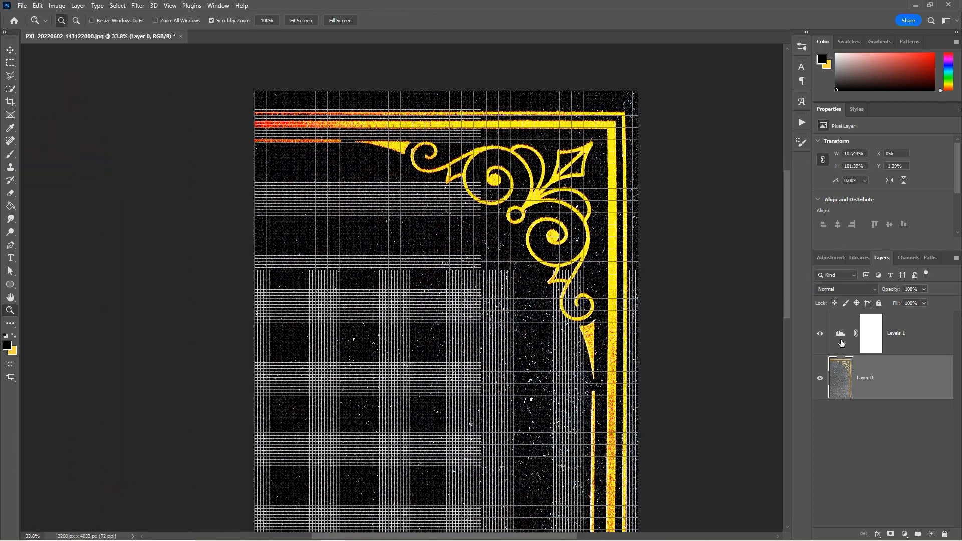
left_click(820, 334)
left_click(170, 5)
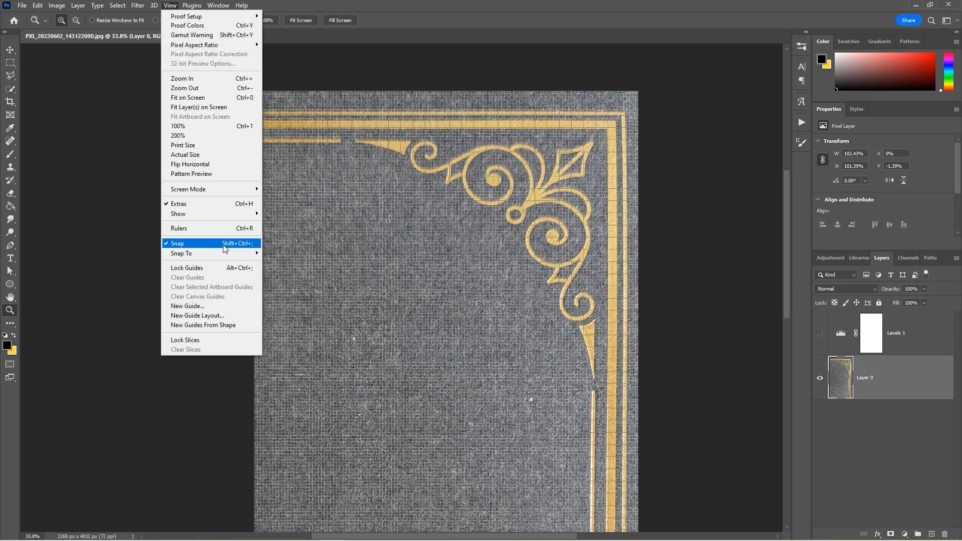
left_click(210, 204)
- Set the Pen tool to draw shapes with a black fill and no stroke
left_click_drag(464, 153, 499, 153)
left_click_drag(435, 189, 371, 122)
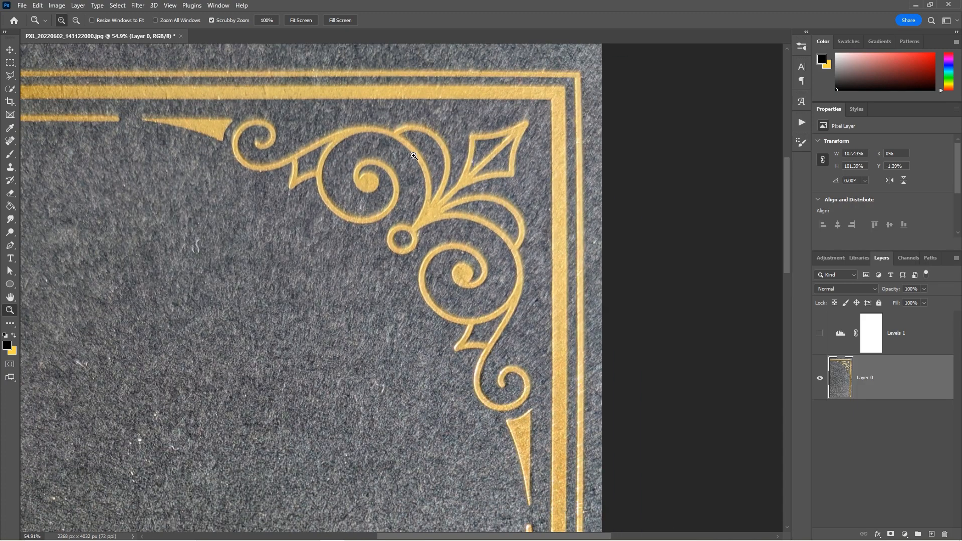
left_click_drag(234, 131, 238, 172)
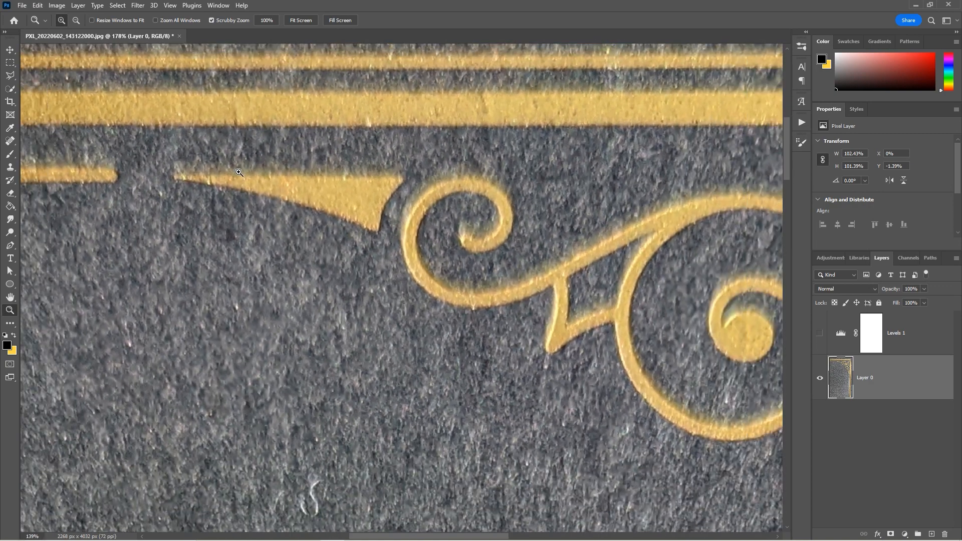
key("p")
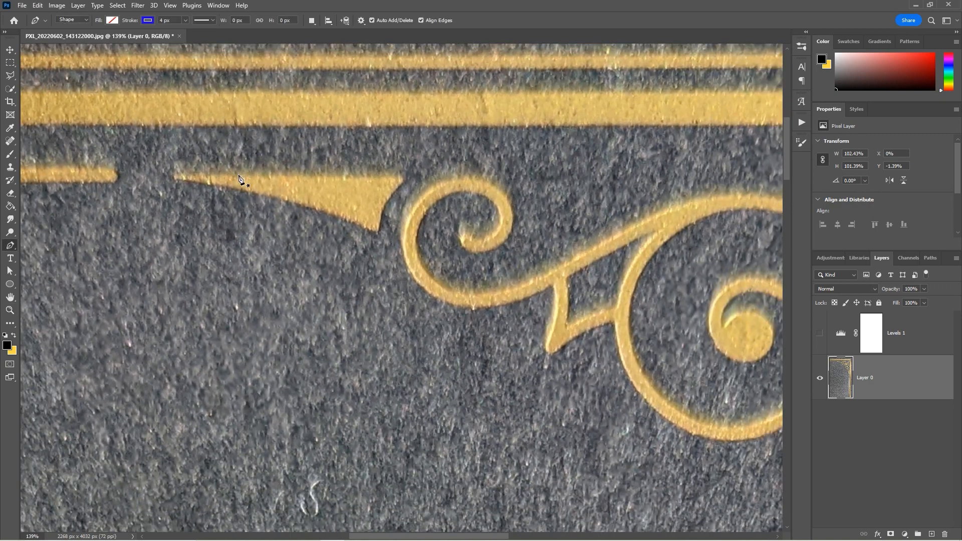
left_click(16, 251)
left_click(50, 245)
left_click(149, 20)
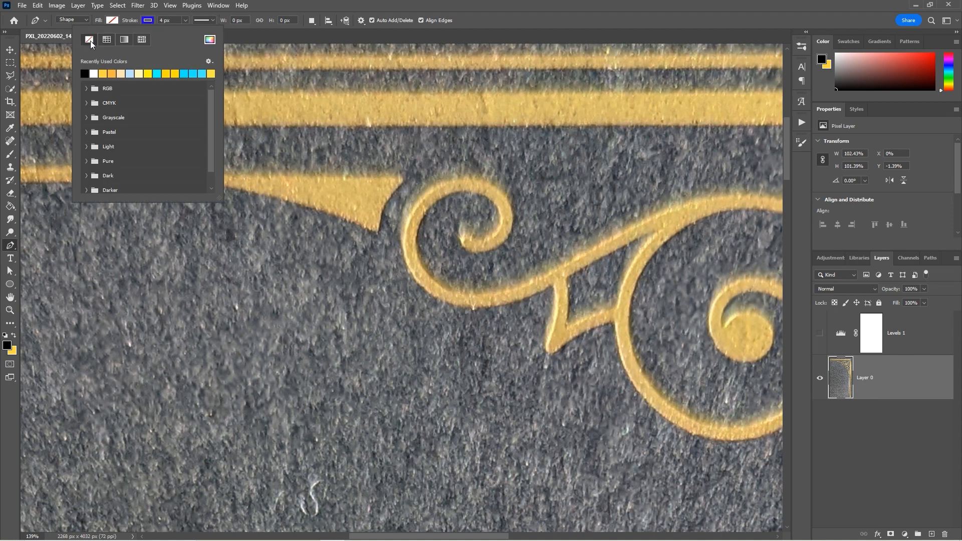
left_click(111, 20)
left_click(49, 74)
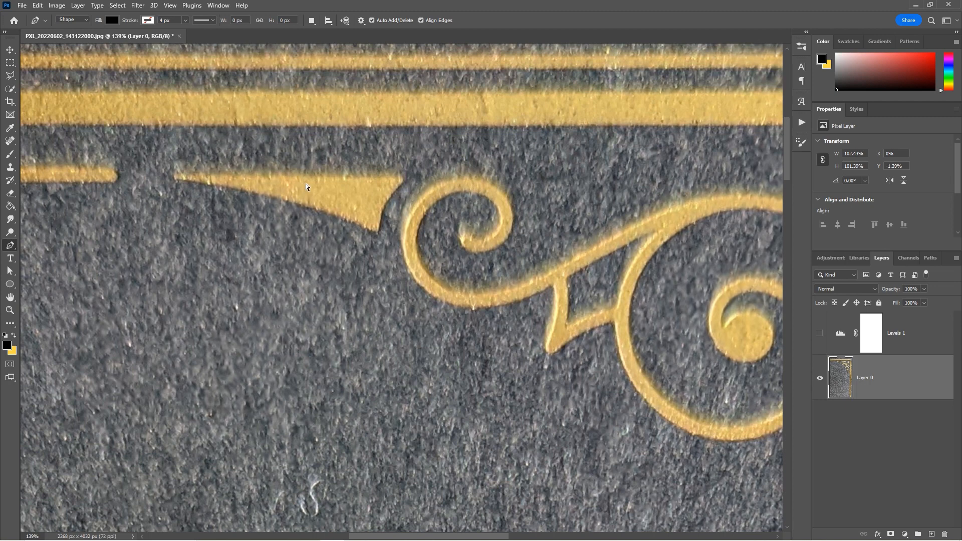
- Show the rulers and place a horizontal guide along the upper wedge's straight edge and a vertical guide along the lower wedge's straight edge
key("ctrl+r")
left_click_drag(251, 51, 31, 144)
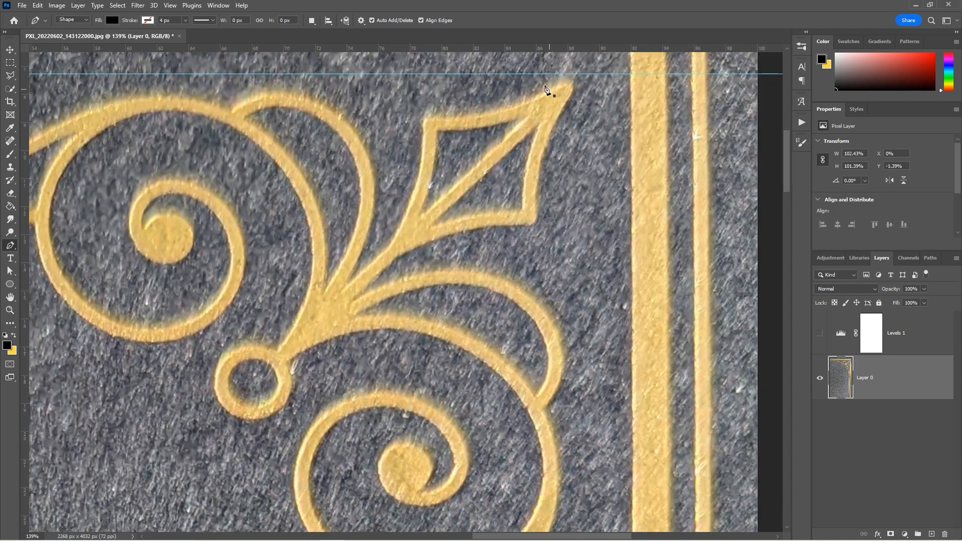
scroll(571, 93, "down", 5)
scroll(532, 180, "down", 6)
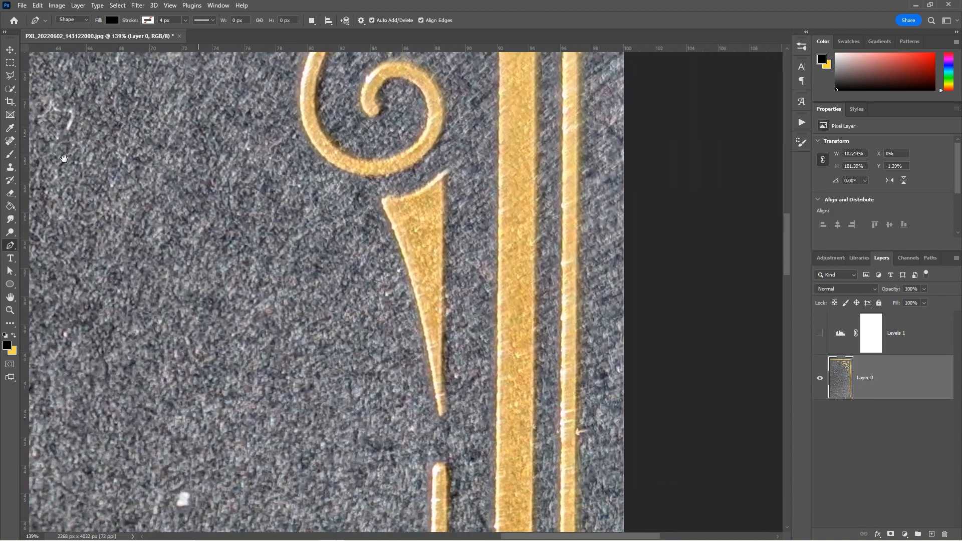
left_click_drag(63, 158, 424, 196)
scroll(376, 251, "up", 4)
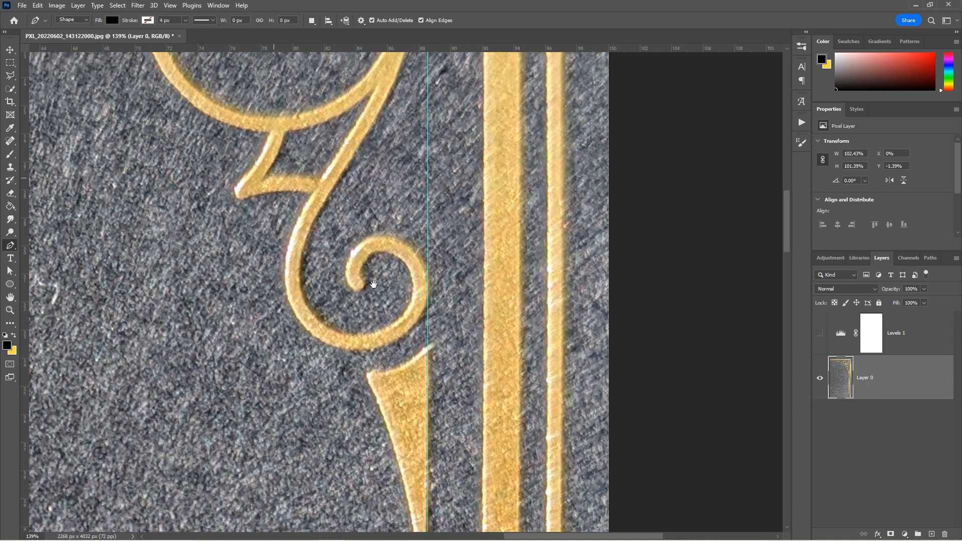
- Trace the upper wedge as a closed black shape, with its straight edge along the horizontal guide and its end following the wedge's curve
left_click_drag(353, 255, 485, 422)
left_click_drag(291, 113, 409, 251)
left_click_drag(469, 221, 480, 221)
left_click_drag(193, 163, 310, 203)
left_click_drag(373, 168, 439, 183)
key("p")
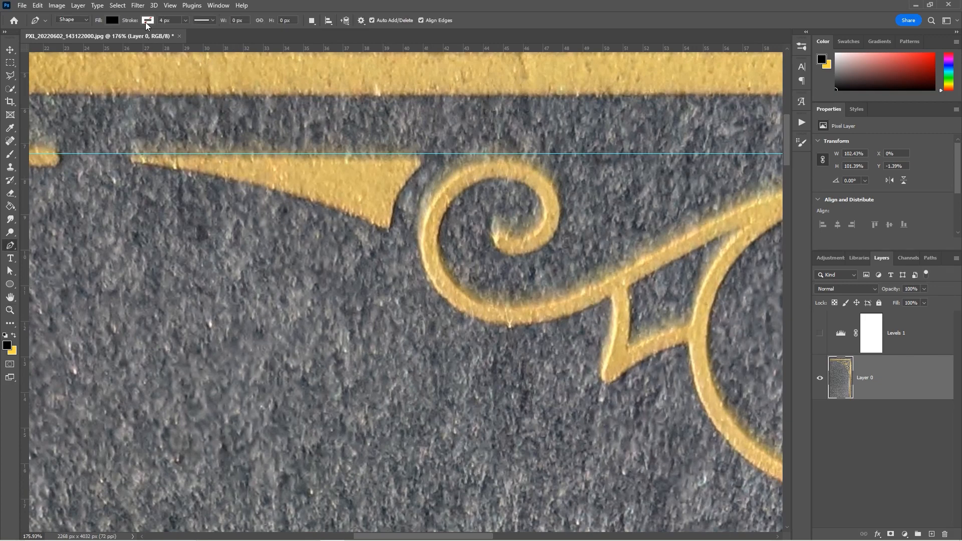
left_click(126, 154)
left_click(428, 153)
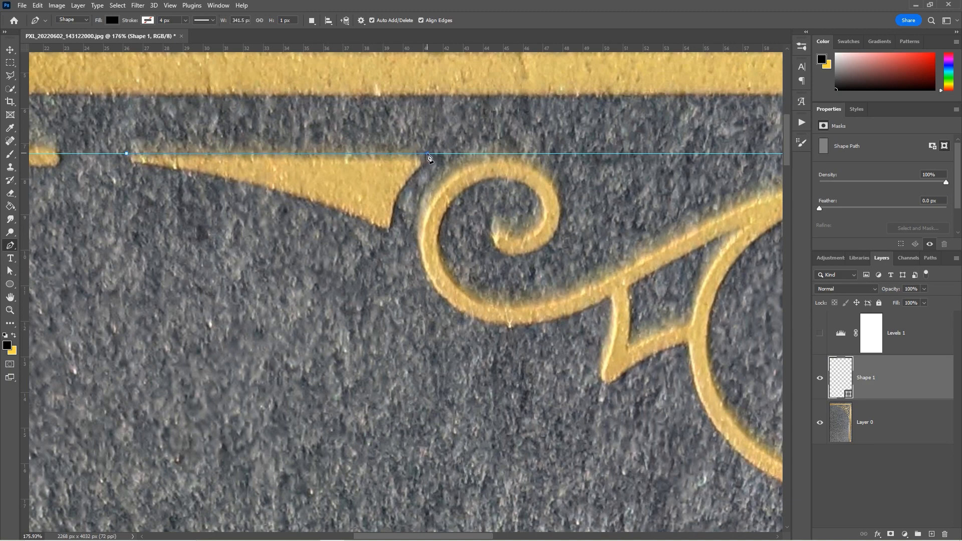
left_click(398, 191)
mouse_move(392, 201)
left_mouse_down()
mouse_move(398, 236)
mouse_move(446, 207)
mouse_move(370, 210)
mouse_move(360, 194)
mouse_move(427, 241)
mouse_move(385, 219)
mouse_move(387, 211)
left_mouse_up()
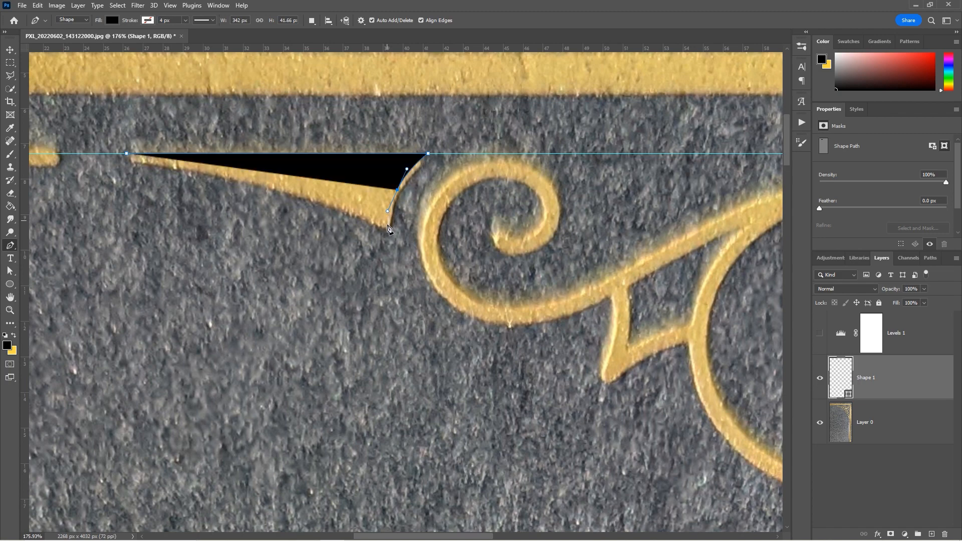
left_click(390, 231)
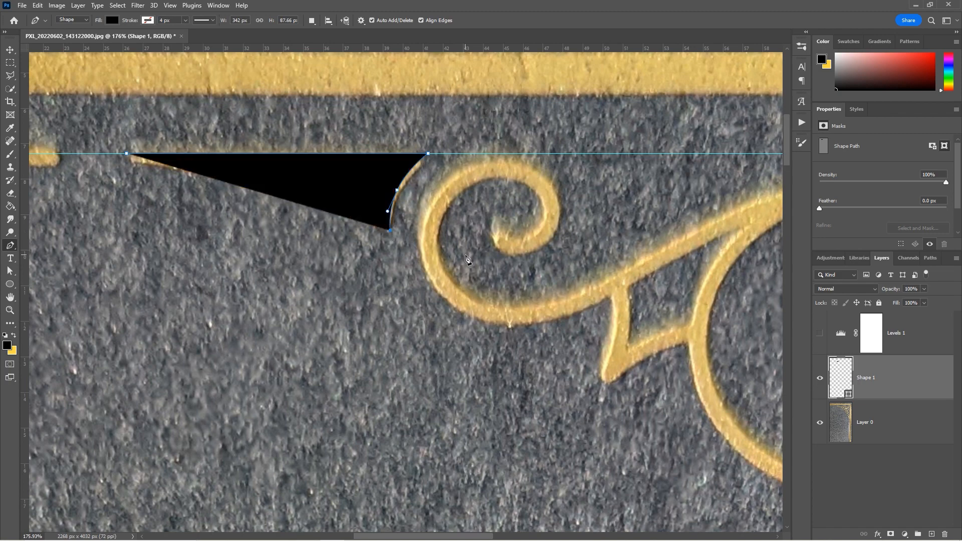
left_click(127, 153)
left_click(128, 159)
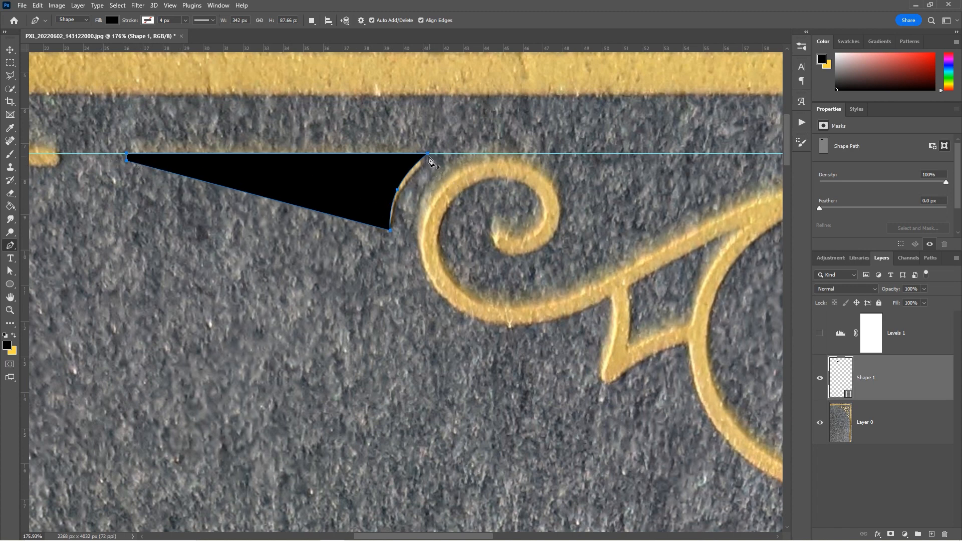
- Change the wedge shape and the Pen tool to a black stroke with no fill
scroll(458, 177, "right", 3)
scroll(346, 184, "right", 4)
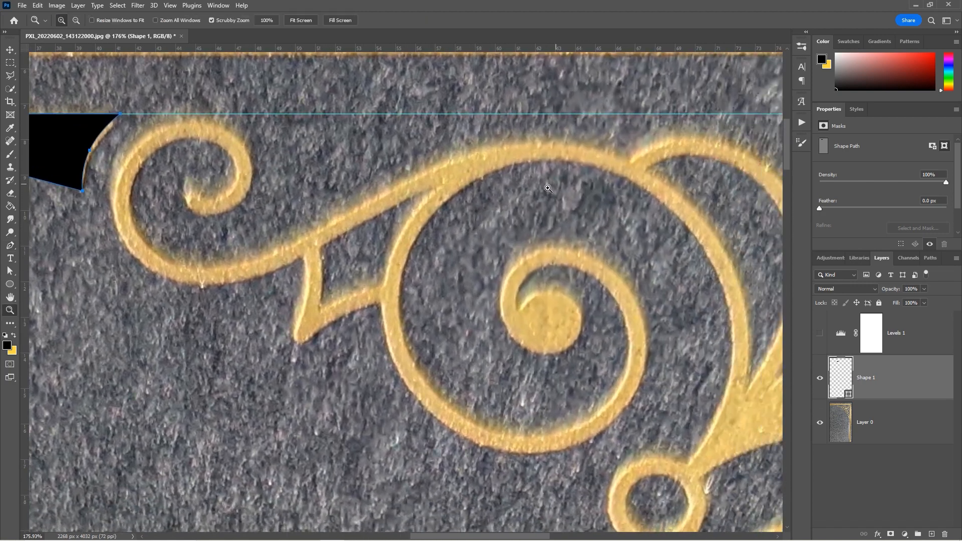
scroll(501, 175, "down", 3)
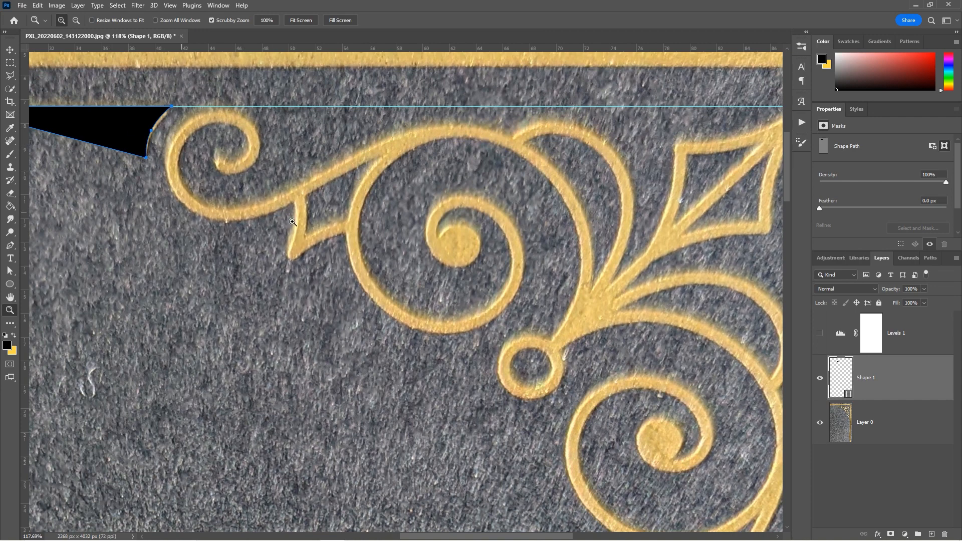
left_click_drag(588, 344, 470, 318)
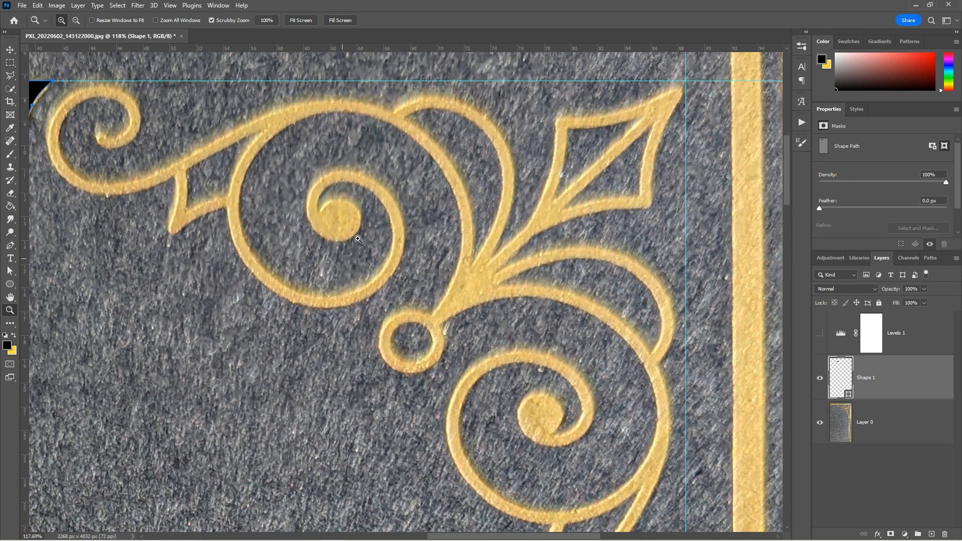
left_click_drag(345, 212, 393, 252)
left_click_drag(177, 176, 253, 193)
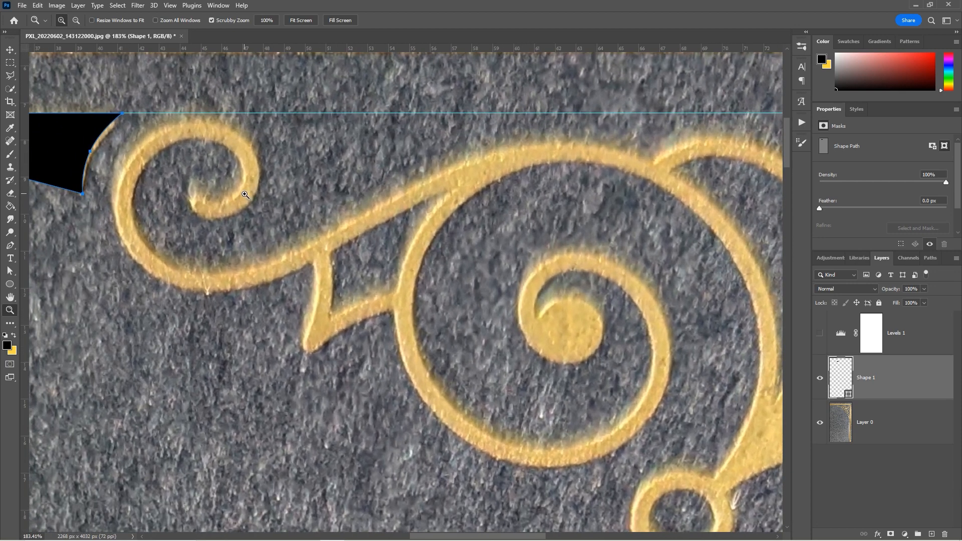
key("p")
left_click(146, 20)
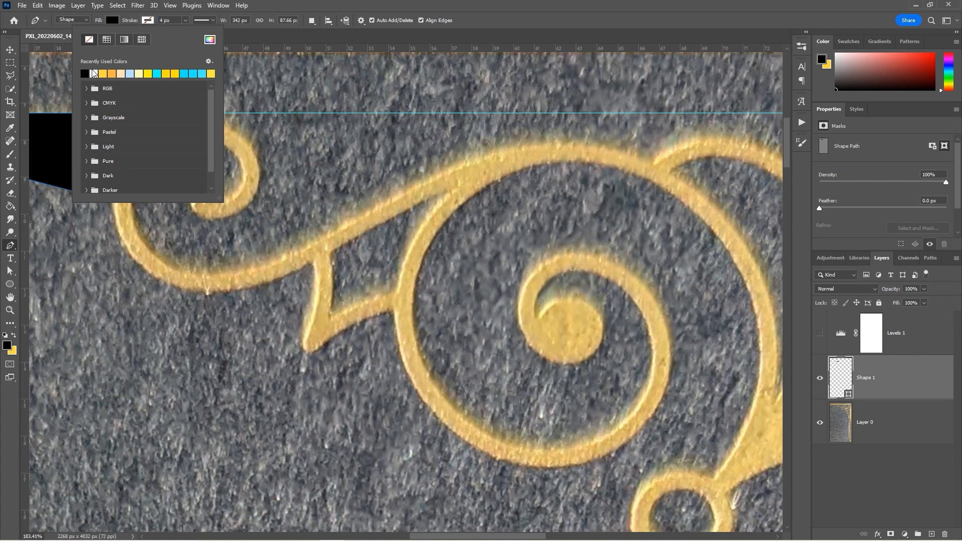
left_click(85, 73)
left_click(146, 20)
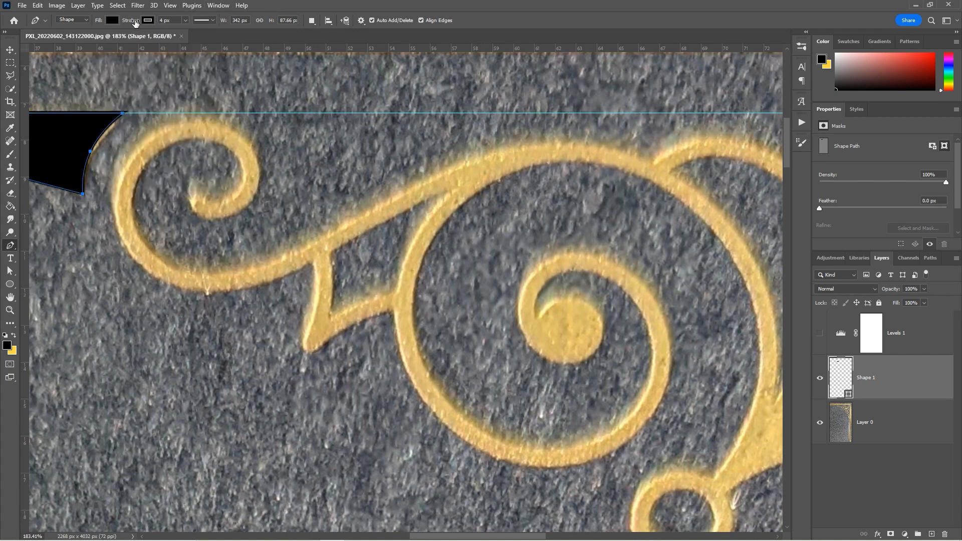
left_click(113, 22)
left_click(54, 39)
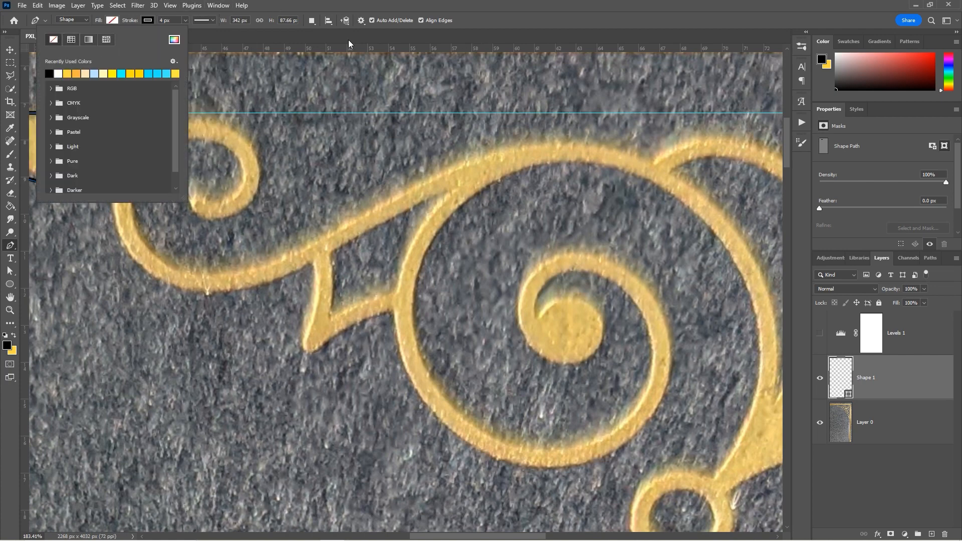
left_click(274, 15)
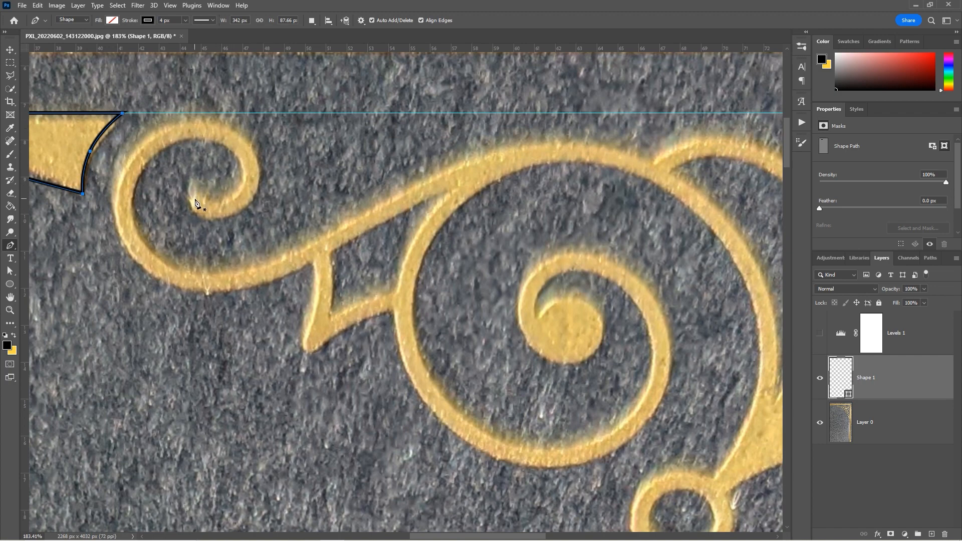
- Start a new path tracing the small spiral from its inner end around to the outer lower bend
key("Return")
mouse_move(183, 195)
left_mouse_down()
mouse_move(206, 213)
mouse_move(237, 206)
left_mouse_up()
left_click_drag(253, 171, 253, 150)
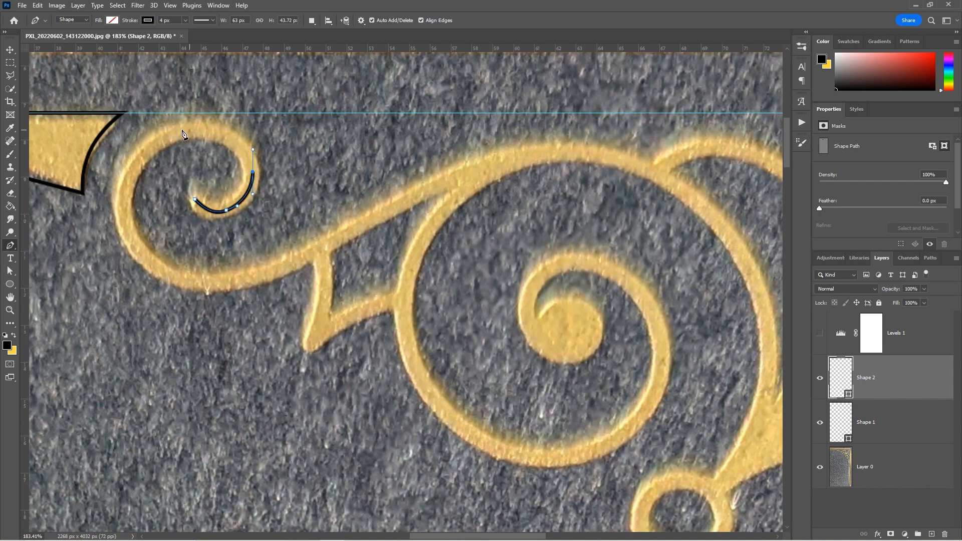
left_click_drag(165, 137, 123, 163)
left_click_drag(144, 258, 178, 298)
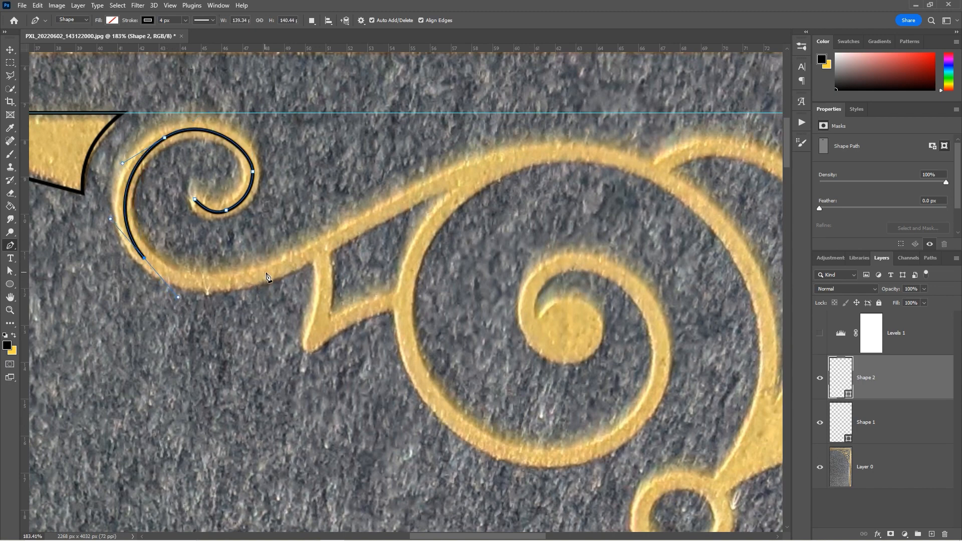
- Extend the spiral path along the stem, over the large arch and down to the small ring, and end the path there
left_click_drag(270, 273, 304, 259)
left_click_drag(525, 154, 591, 144)
left_click_drag(621, 186, 394, 185)
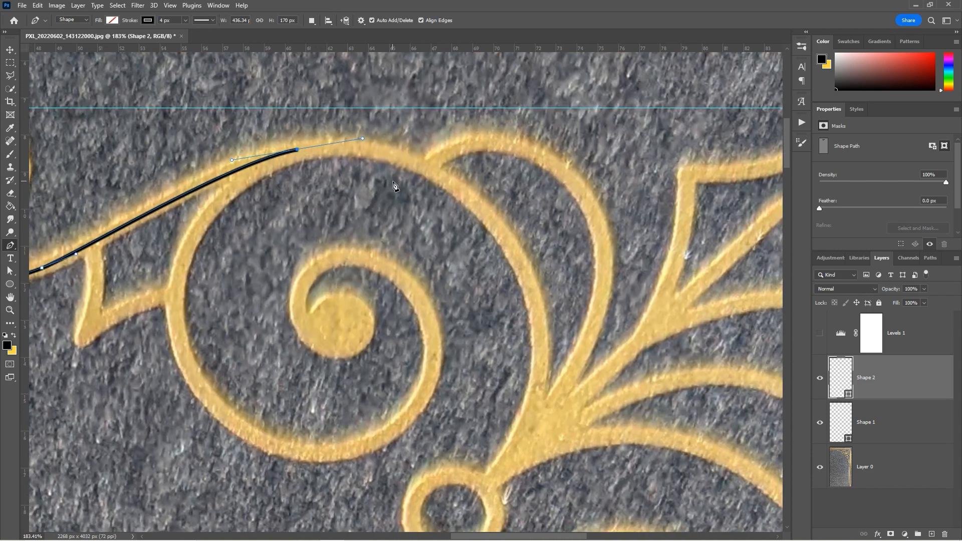
left_click_drag(443, 179, 478, 197)
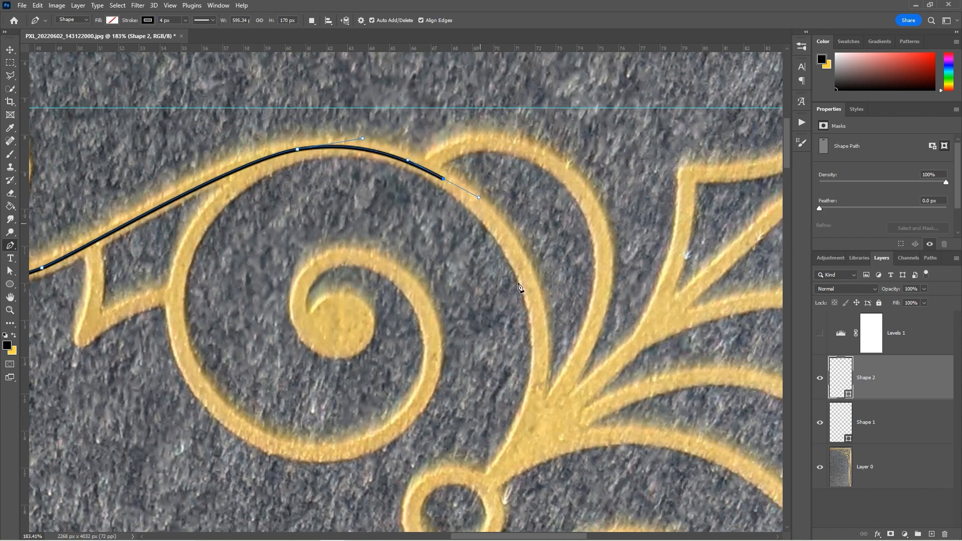
left_click_drag(531, 296, 543, 352)
scroll(526, 345, "down", 5)
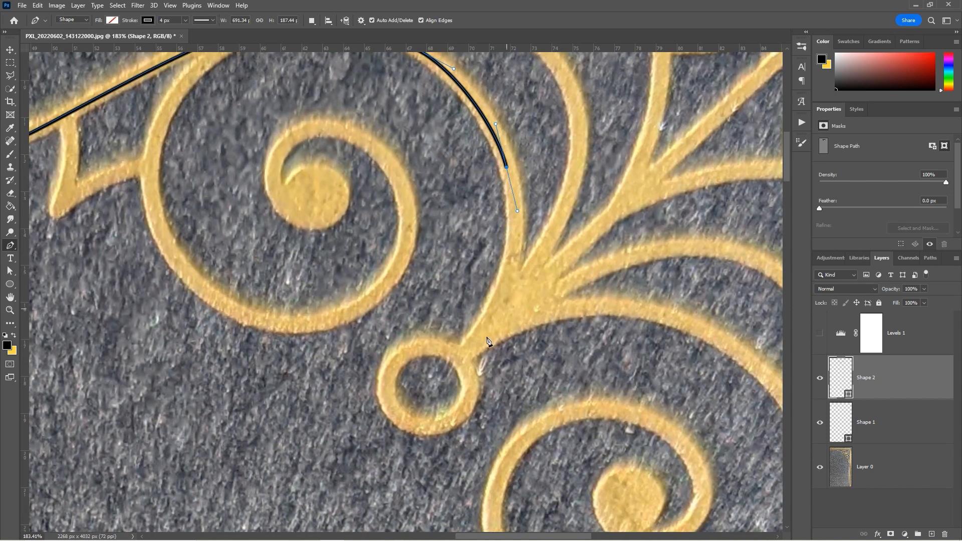
left_click(460, 360)
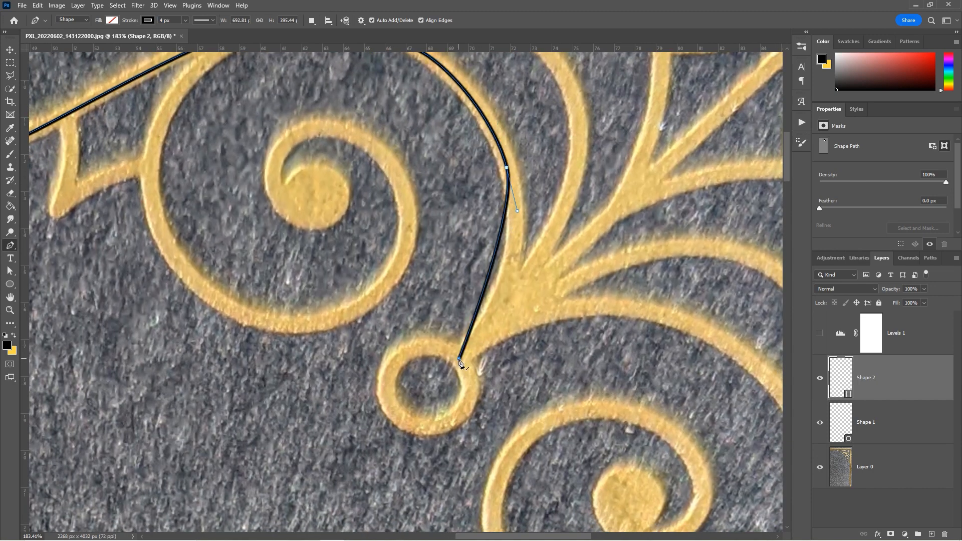
mouse_move(458, 359)
left_mouse_down()
mouse_move(419, 376)
mouse_move(397, 402)
mouse_move(392, 445)
mouse_move(385, 436)
left_mouse_up()
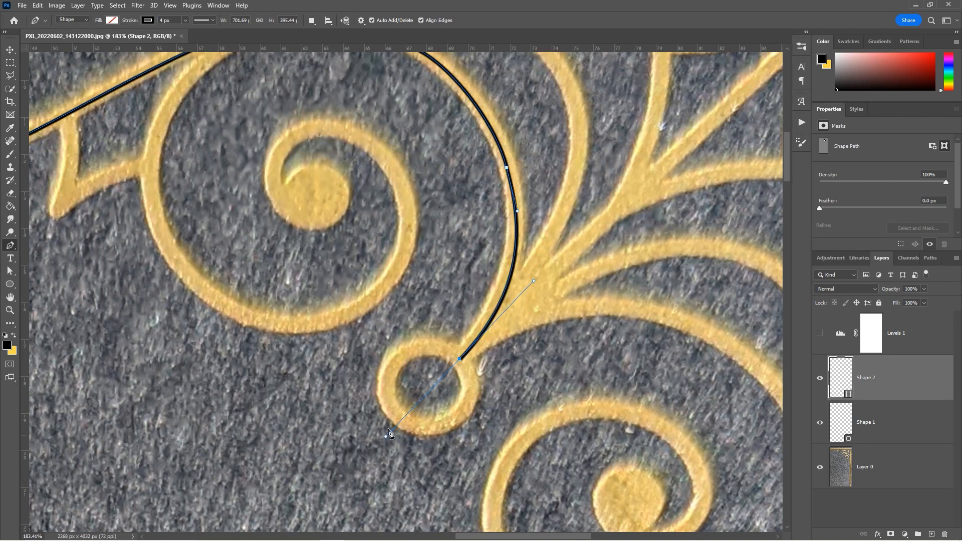
left_click_drag(470, 197, 428, 196)
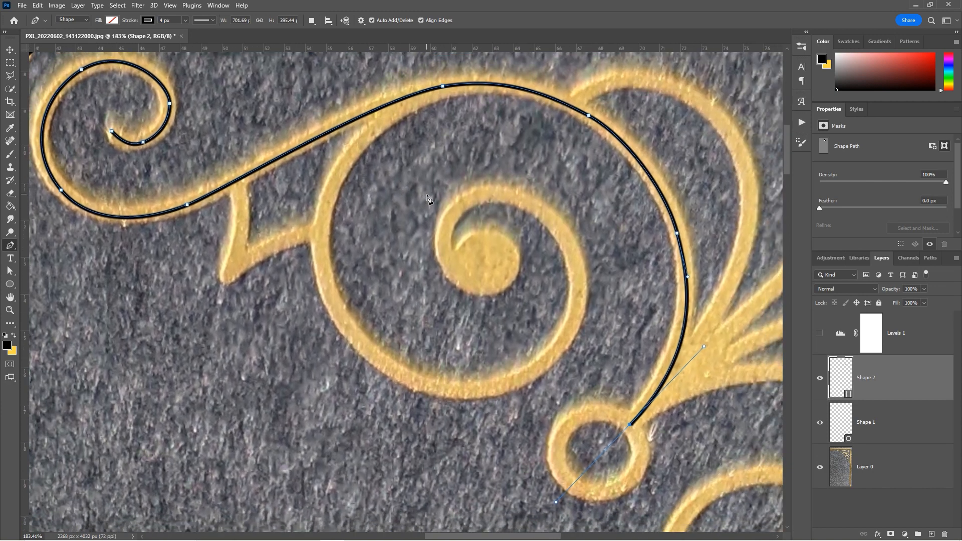
key("Escape")
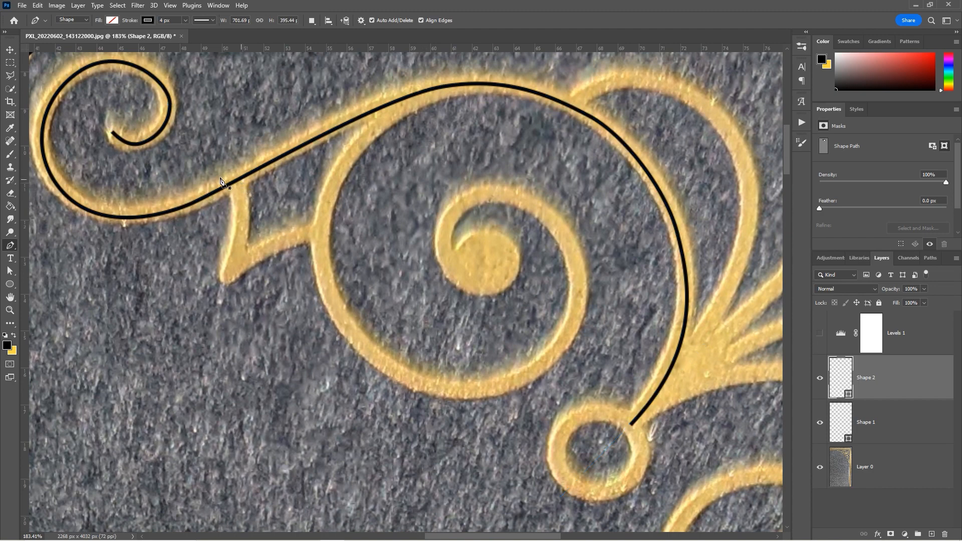
- Trace the pointed spur beneath the stem as a separate open path from the stem to its tip and across to the large circle
left_click_drag(230, 172, 241, 197)
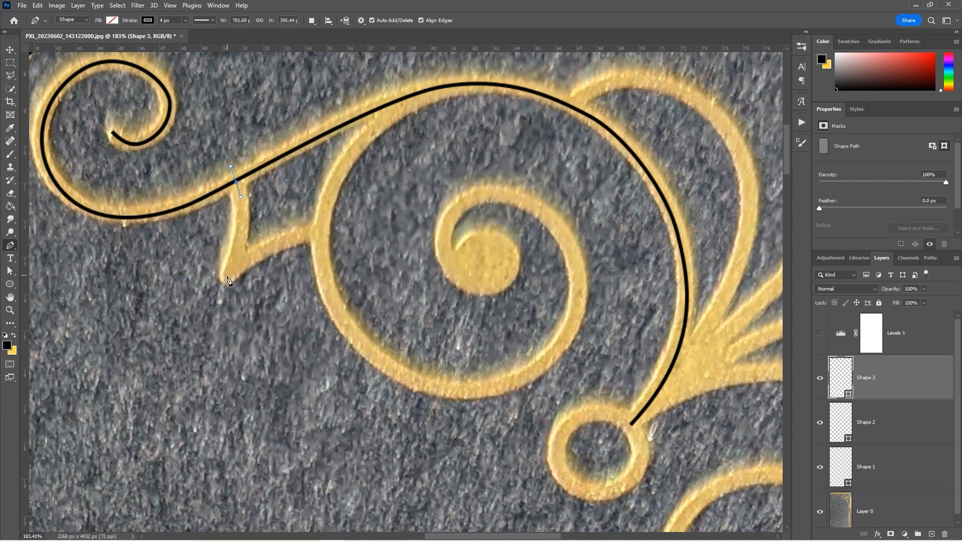
left_click_drag(226, 277, 205, 303)
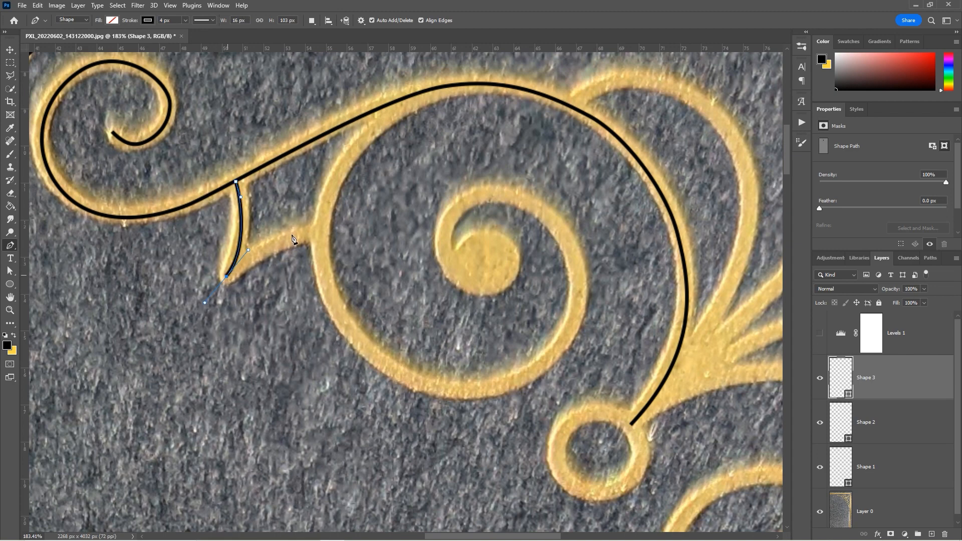
left_click_drag(319, 232, 384, 227)
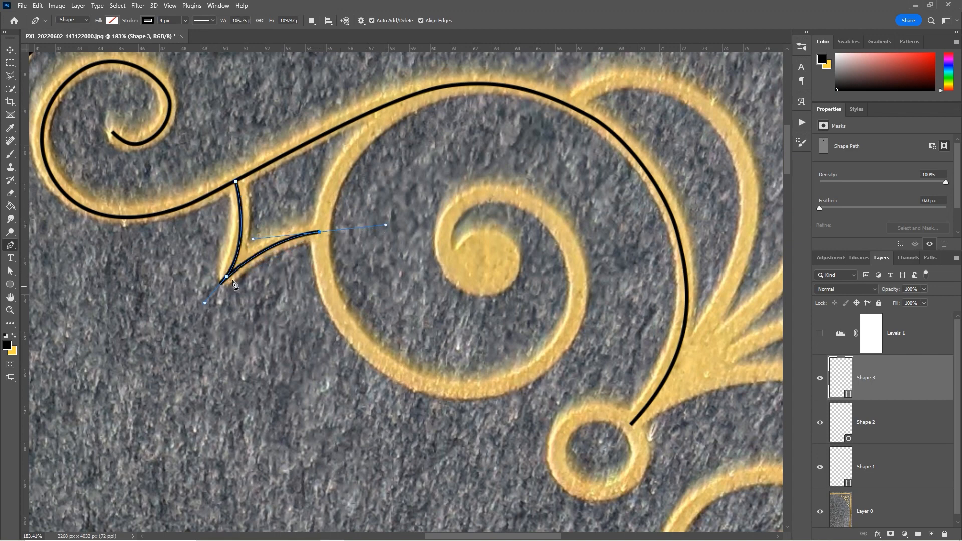
- Redirect the handles at the spur's tip independently to turn it into a sharp corner
key("z")
left_click_drag(223, 286, 273, 274)
scroll(279, 287, "down", 10)
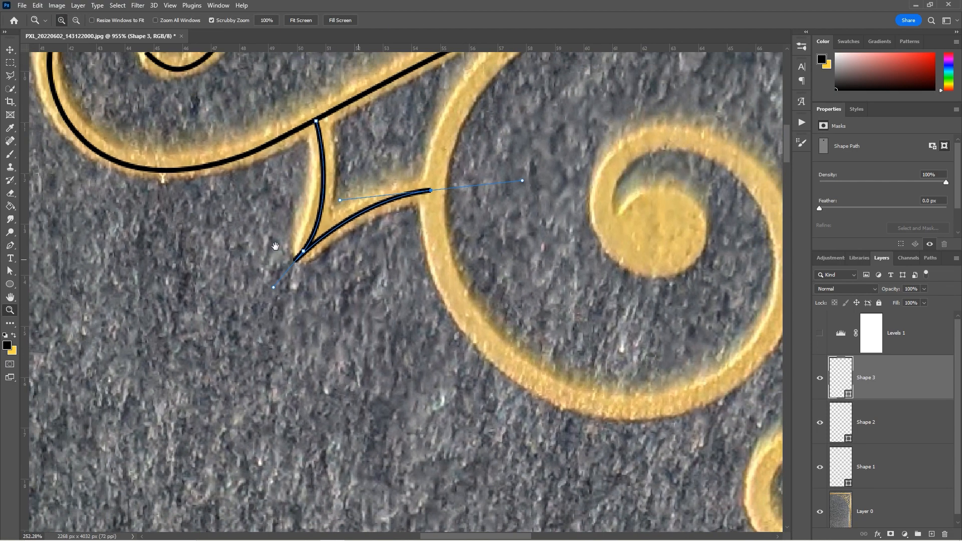
scroll(327, 277, "up", 4)
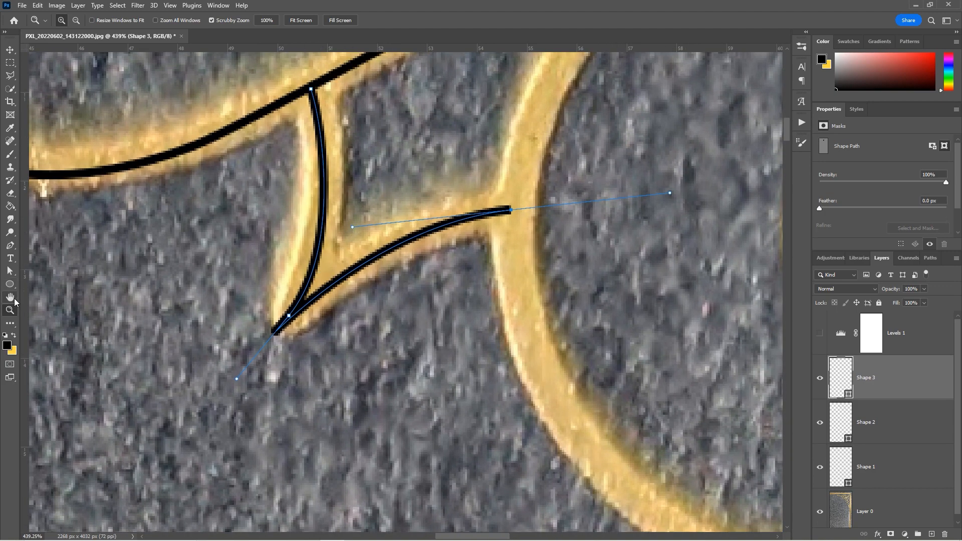
left_click(15, 275)
left_click(40, 282)
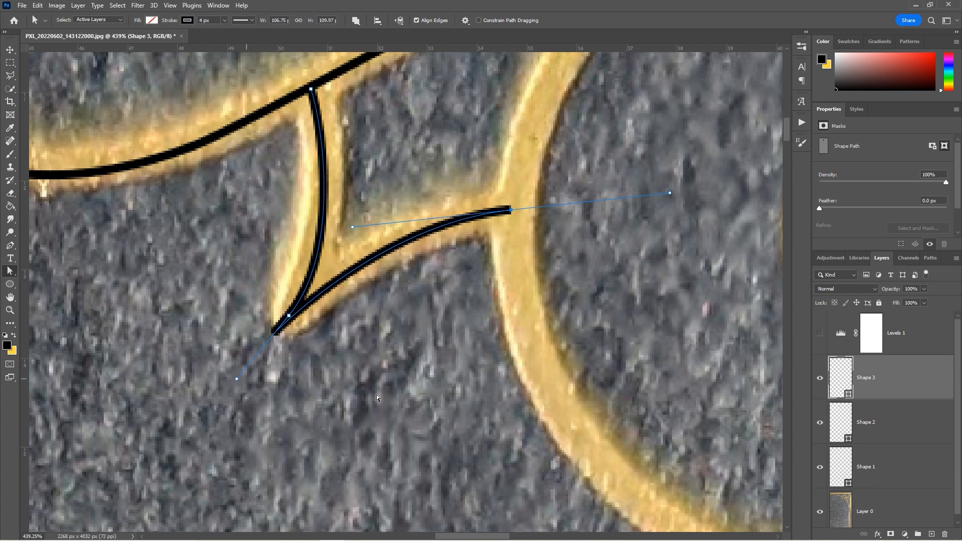
left_click_drag(236, 381, 349, 263)
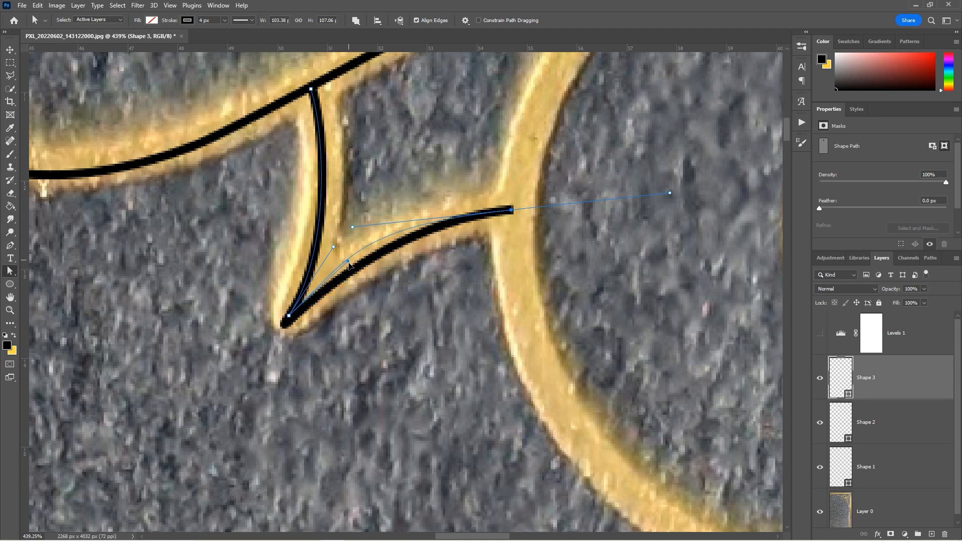
key("ctrl+z")
key("ctrl+z")
mouse_move(260, 361)
left_mouse_down()
mouse_move(358, 336)
mouse_move(305, 363)
mouse_move(230, 309)
mouse_move(260, 360)
mouse_move(302, 344)
mouse_move(360, 273)
mouse_move(321, 250)
mouse_move(329, 234)
left_mouse_up()
left_click(360, 272)
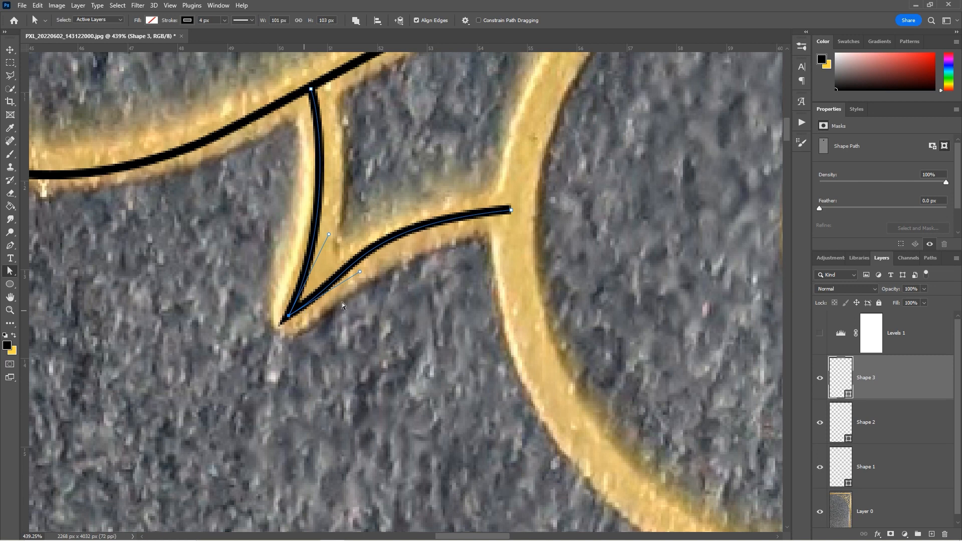
- Refine the spur's lower curve by adjusting its handles and moving its end point onto the large circle's band
left_click(511, 210)
mouse_move(351, 227)
left_mouse_down()
mouse_move(369, 223)
mouse_move(360, 220)
left_mouse_up()
mouse_move(360, 272)
left_mouse_down()
mouse_move(351, 275)
mouse_move(329, 235)
left_mouse_up()
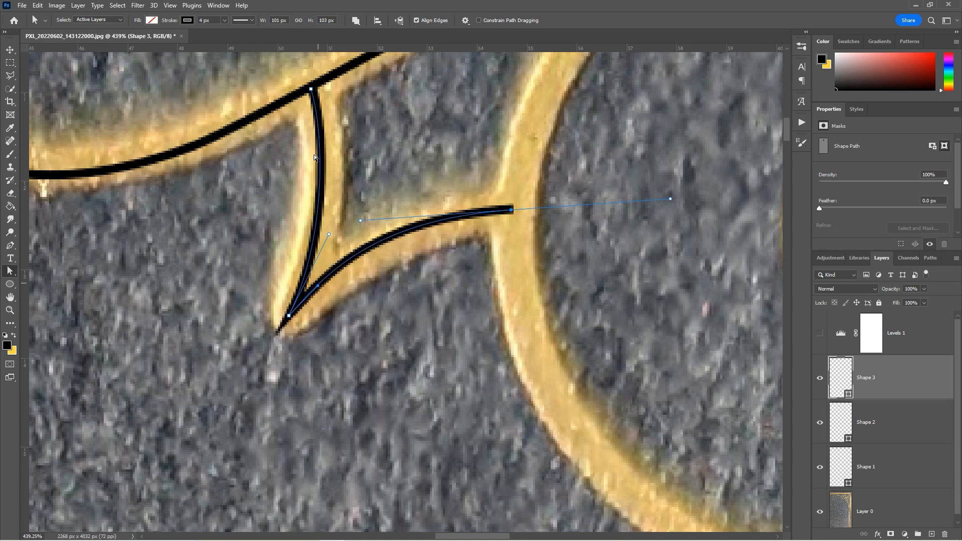
left_click_drag(511, 210, 514, 214)
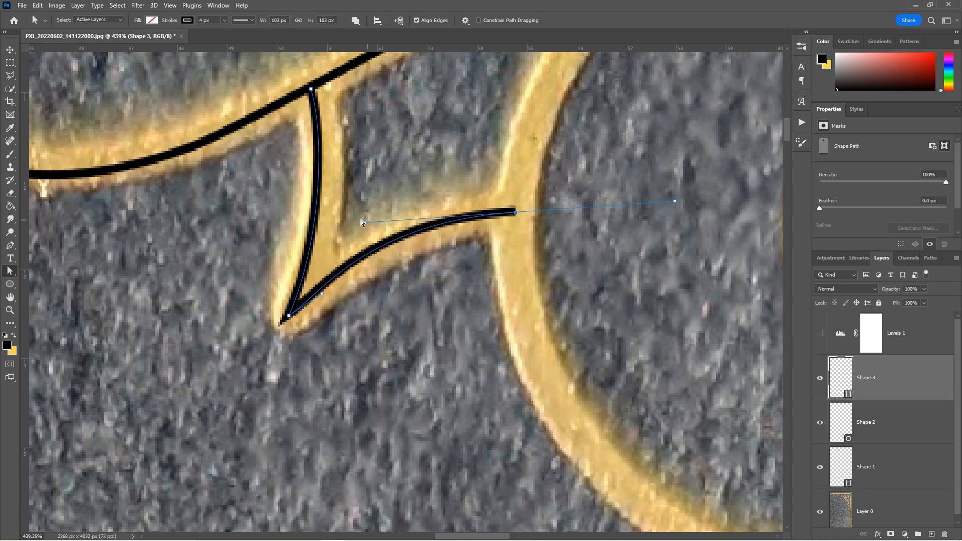
left_click_drag(364, 223, 398, 218)
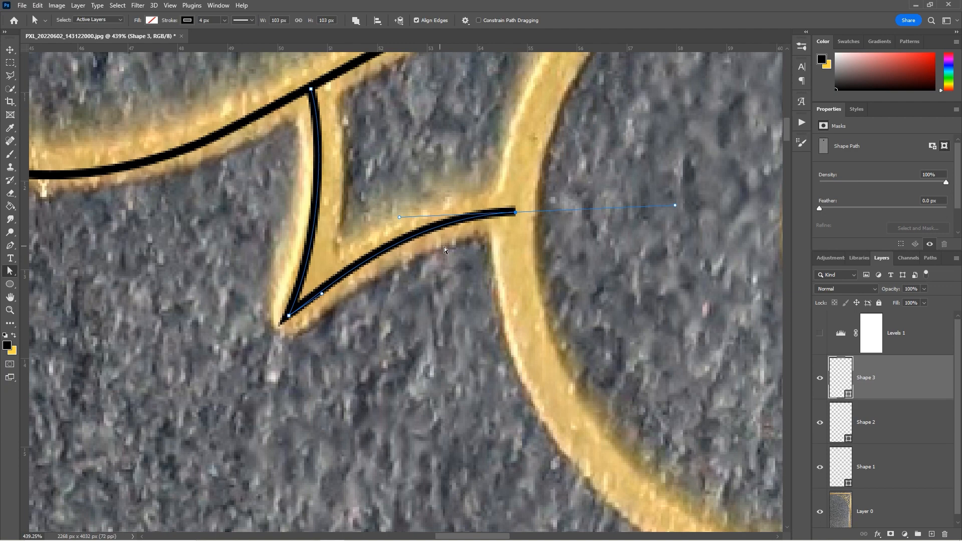
left_click_drag(561, 176, 361, 244)
key("z")
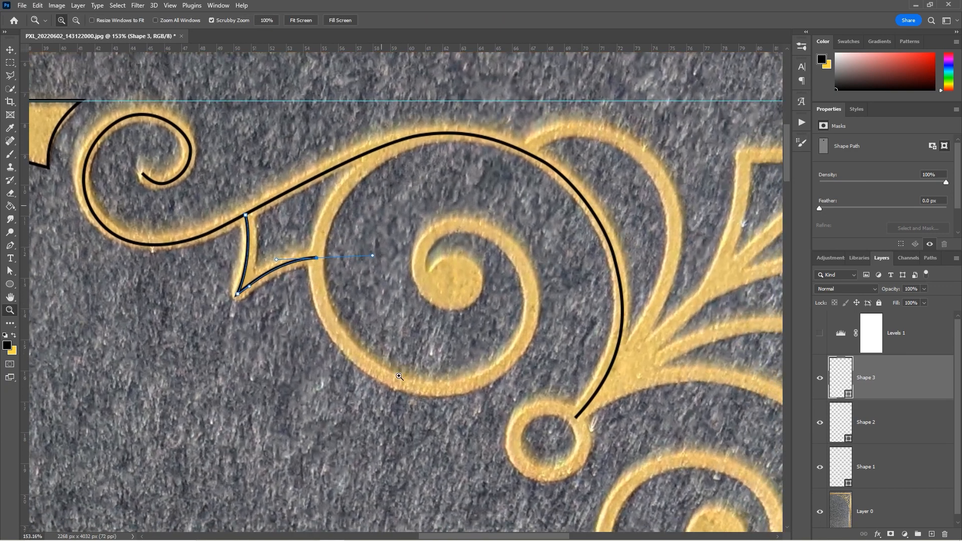
left_click_drag(577, 368, 593, 398)
left_click_drag(579, 248, 524, 209)
left_click_drag(443, 234, 470, 347)
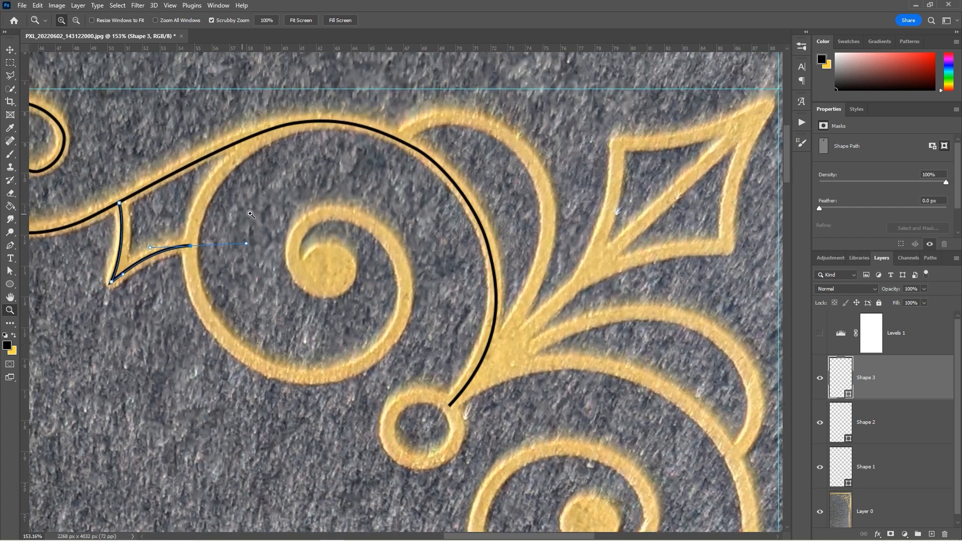
- Trace the large circle with the Pen tool as a new open path, from the top of the arch down and around to the start of the inner curl
left_click_drag(243, 214, 255, 214)
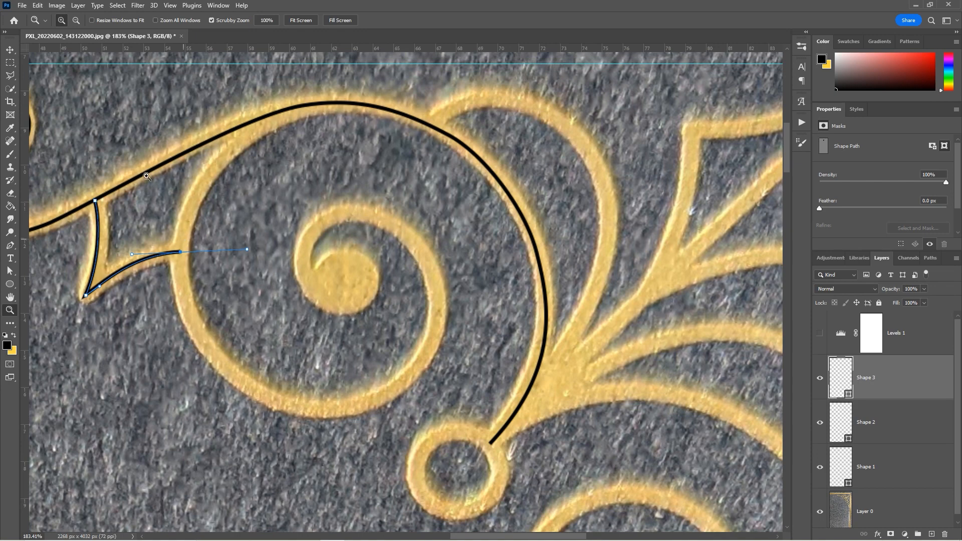
left_click(10, 49)
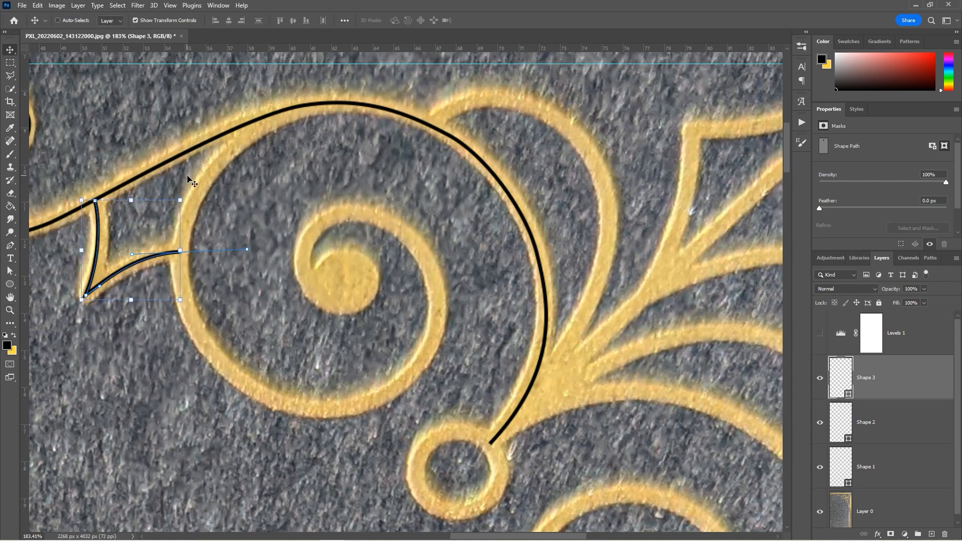
key("p")
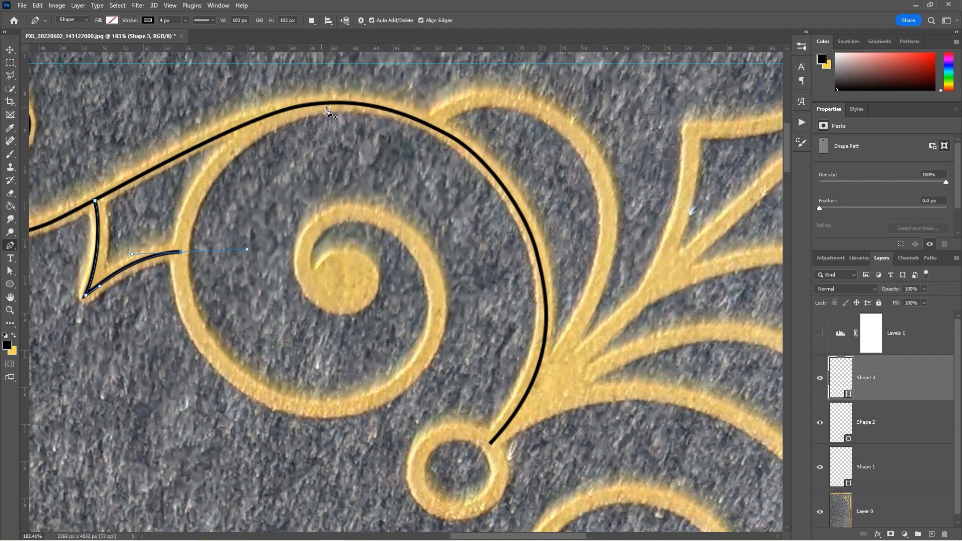
key("Escape")
left_click_drag(306, 107, 314, 106)
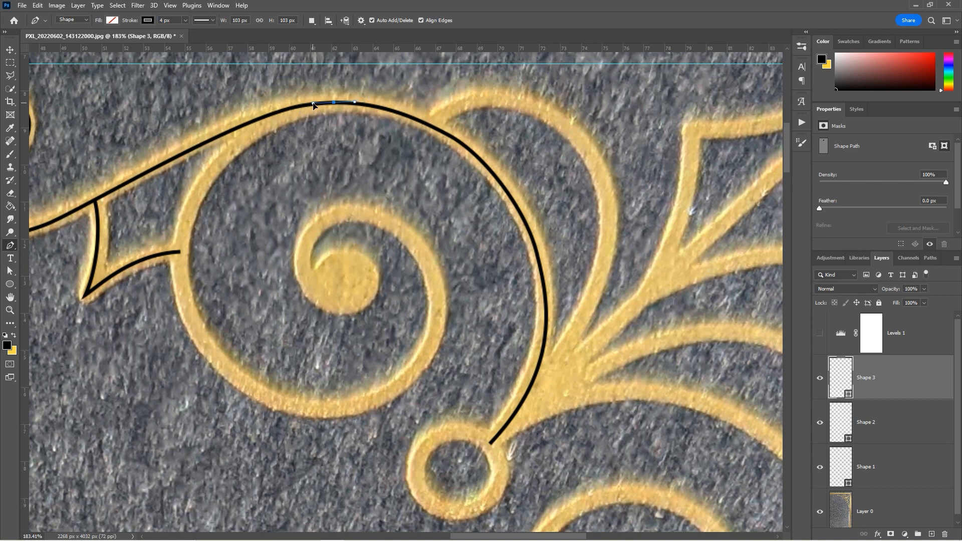
left_click(205, 188)
left_click_drag(194, 196, 158, 271)
left_click_drag(238, 379, 280, 409)
left_click_drag(360, 404, 411, 391)
left_click_drag(427, 266, 397, 197)
- Continue the spiral path over the inner curl and around into the filled dot at its centre, and end the path there
left_click_drag(329, 219, 322, 225)
key("ctrl+z")
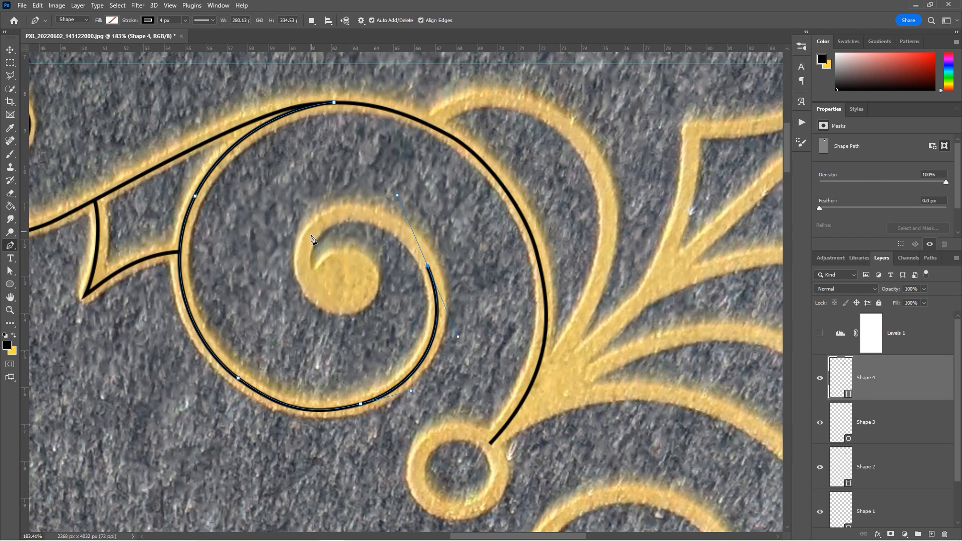
left_click_drag(308, 235, 297, 271)
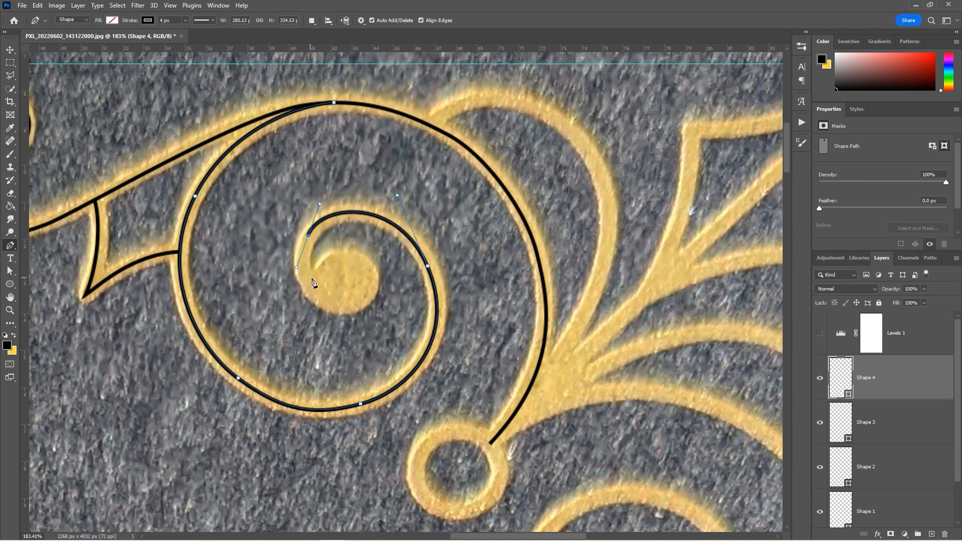
left_click_drag(309, 234, 310, 235)
key("Right")
key("Down")
left_click_drag(339, 305, 371, 311)
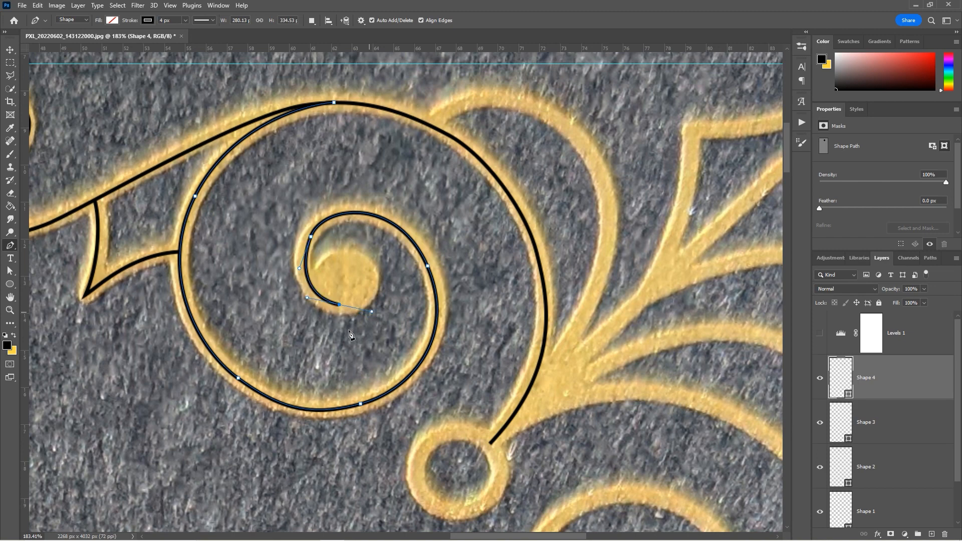
left_click(334, 303)
mouse_move(345, 268)
left_mouse_down()
mouse_move(320, 269)
mouse_move(319, 283)
left_mouse_up()
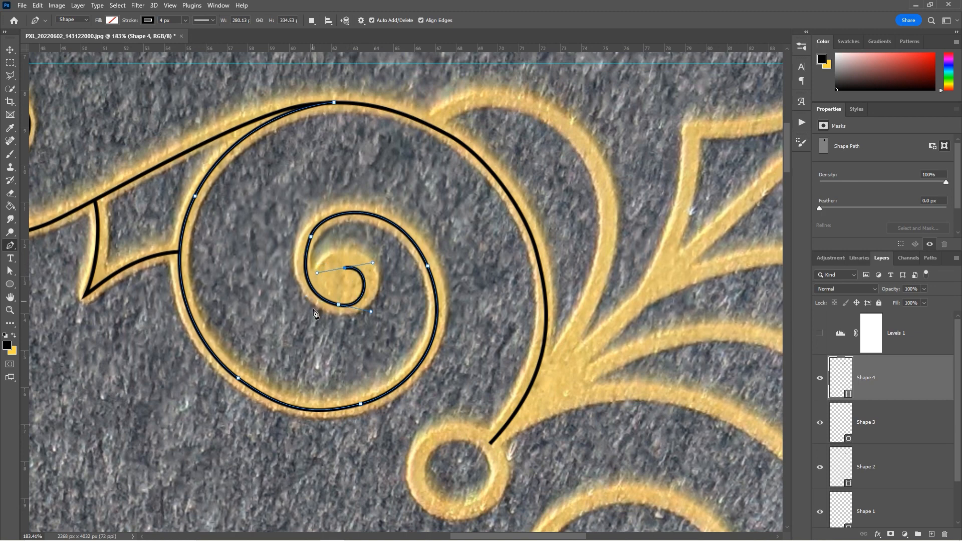
key("Return")
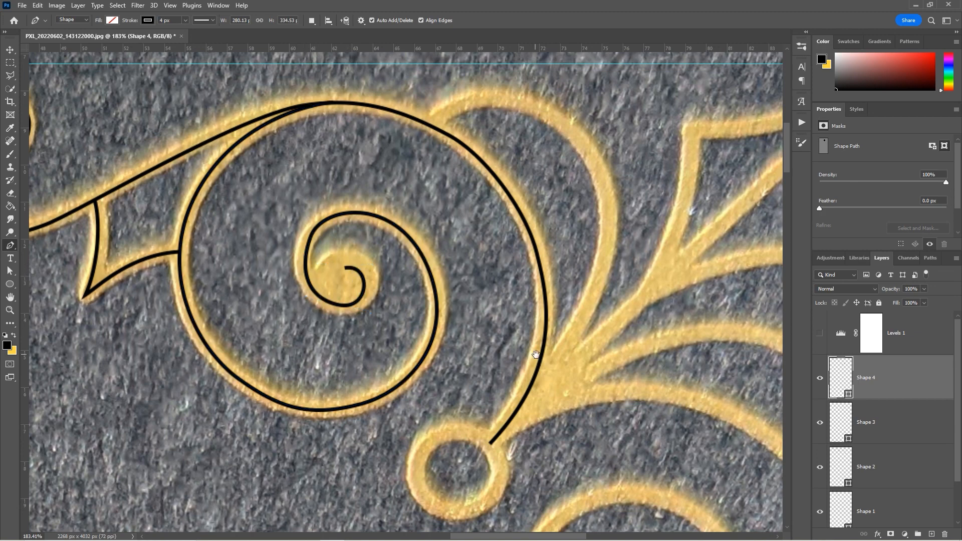
- Trace the petal beside the large arch as a separate open path, from its junction with the arch over the curve to the small ring
scroll(534, 353, "right", 5)
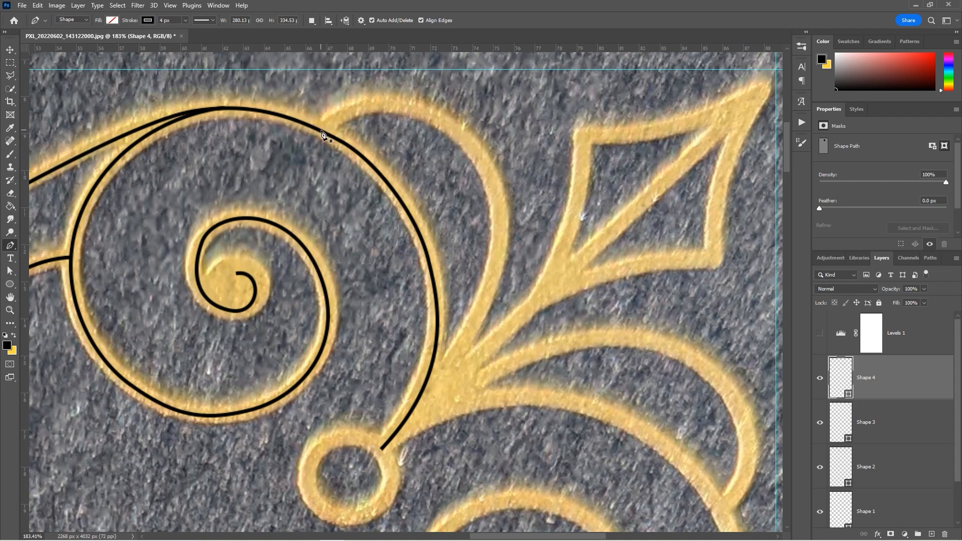
left_click_drag(319, 130, 342, 115)
left_click_drag(424, 114, 471, 132)
left_click_drag(500, 217, 509, 269)
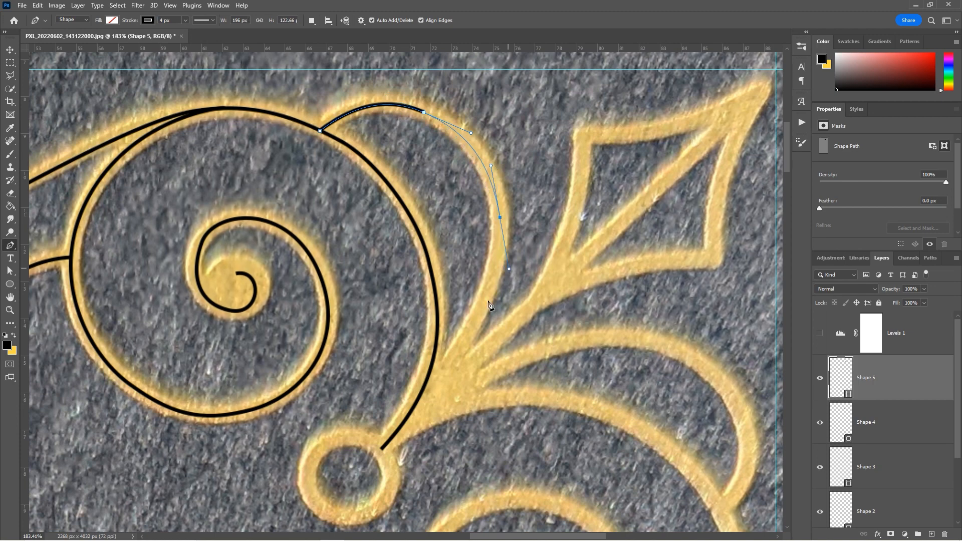
left_click(382, 446)
left_click_drag(364, 466, 308, 497)
key("Escape")
- Draw the straight centre line of the diamond-shaped leaf between its outer tip and the small ring as a separate path
left_click_drag(575, 188, 426, 229)
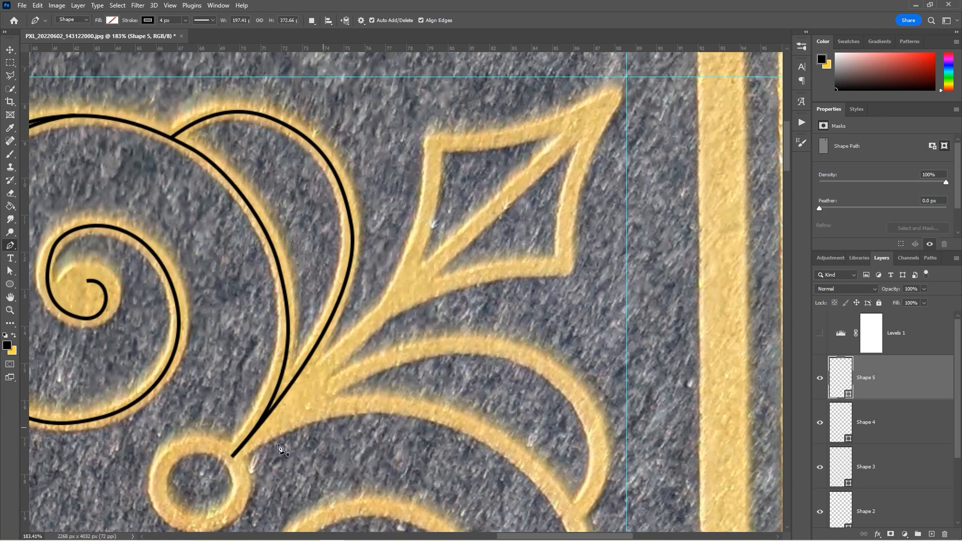
left_click(613, 98)
left_click(233, 456)
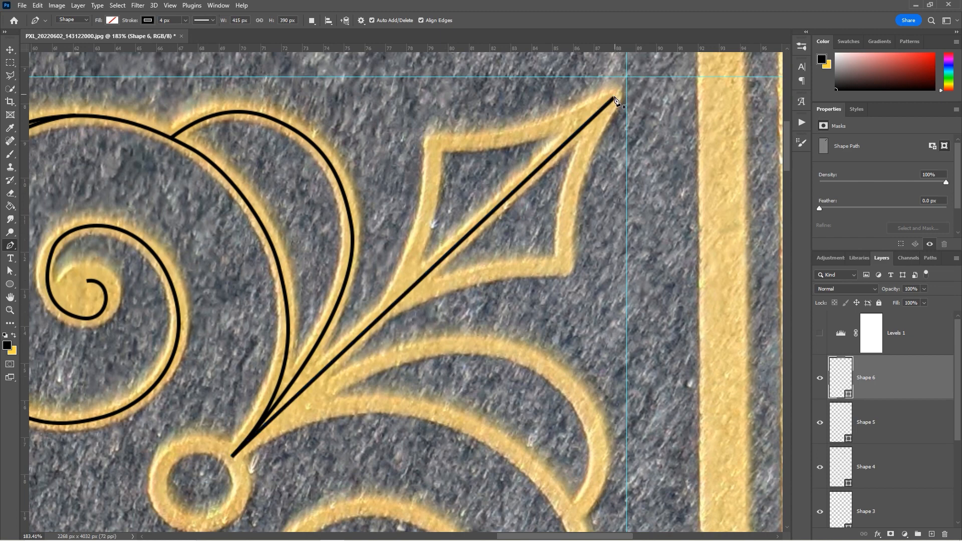
- Trace the diamond leaf's outline as a new path from its tip through the upper corner, stem junction and lower corner, closing it at the tip
left_click(613, 99)
left_click_drag(434, 144, 331, 137)
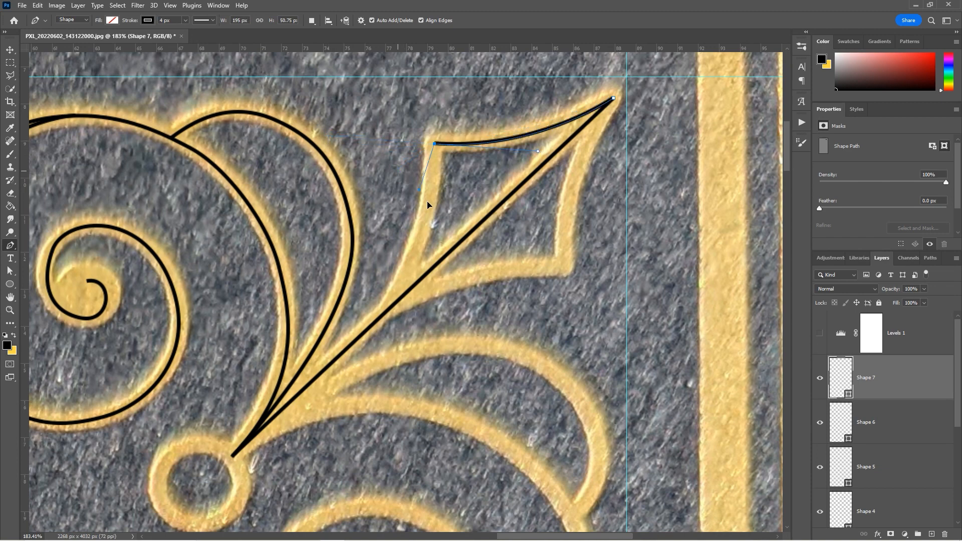
left_click(434, 225)
left_click_drag(378, 317, 356, 335)
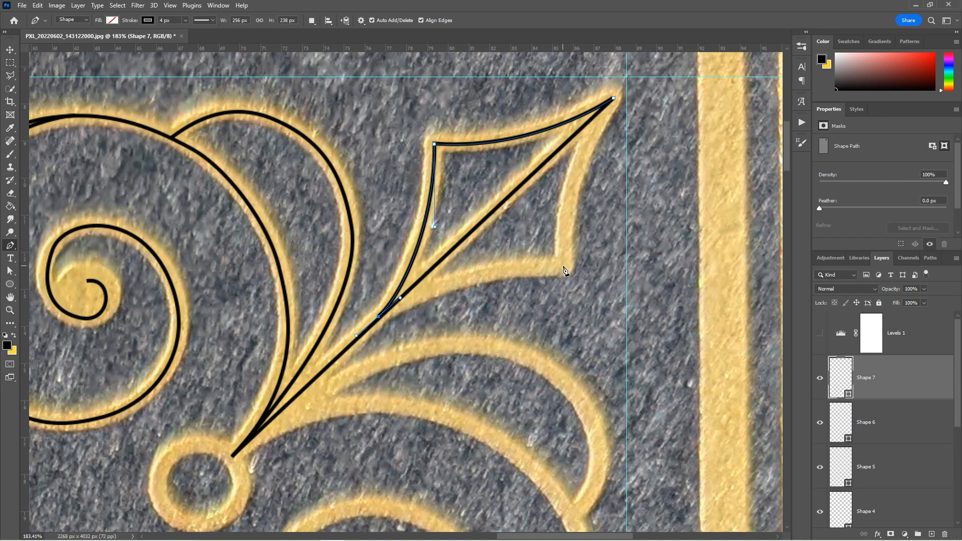
left_click_drag(563, 264, 713, 254)
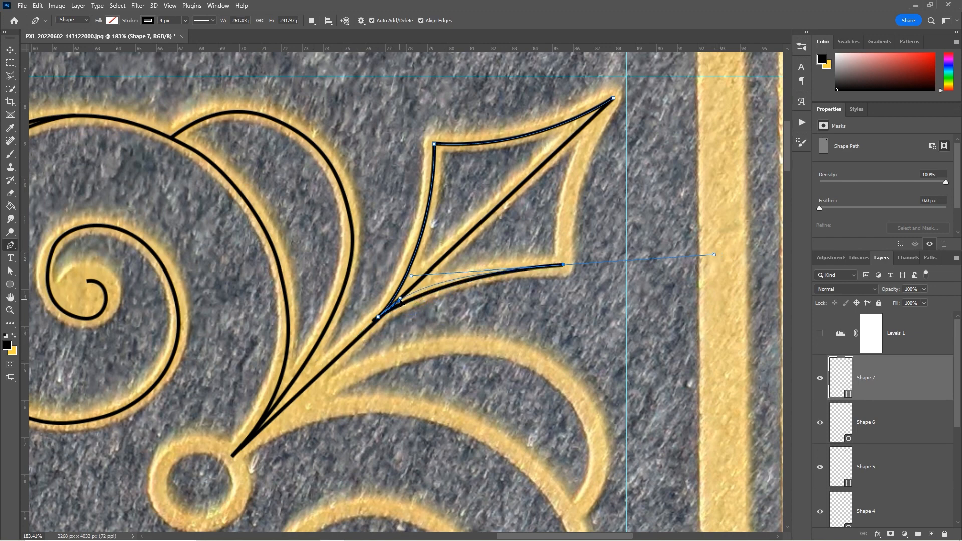
left_click(400, 299)
left_click_drag(410, 275, 453, 273)
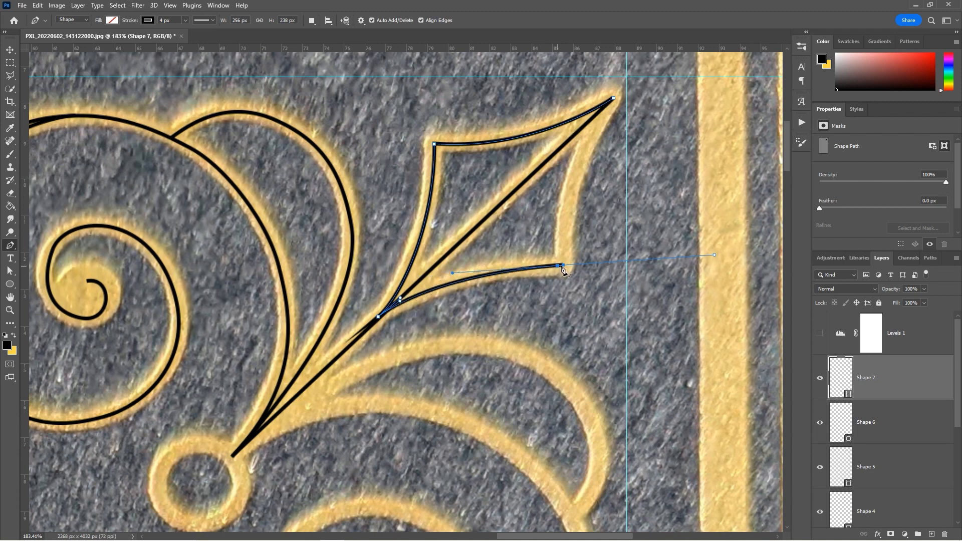
left_click_drag(614, 99, 639, 76)
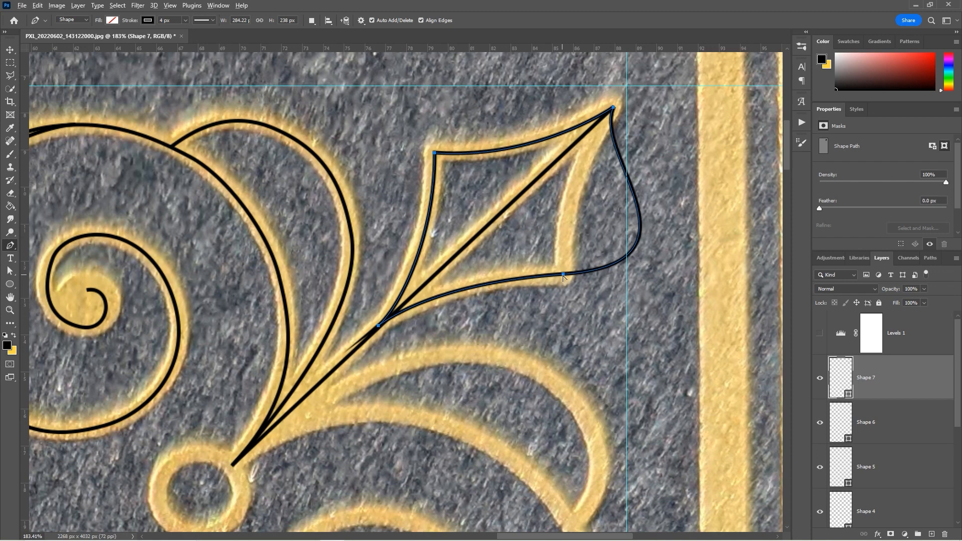
- Reshape the curves at the diamond's lower corner by adjusting its handles independently so both sides follow the gold outline
left_click(10, 270)
left_click(563, 275)
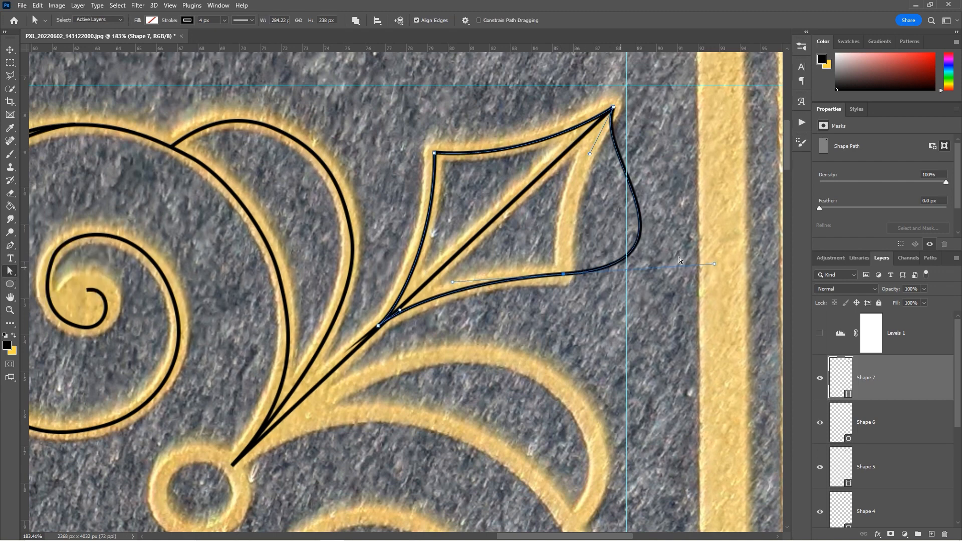
left_click_drag(715, 263, 616, 258)
left_click_drag(457, 307, 462, 275)
mouse_move(616, 257)
left_mouse_down()
mouse_move(579, 210)
mouse_move(571, 167)
left_mouse_up()
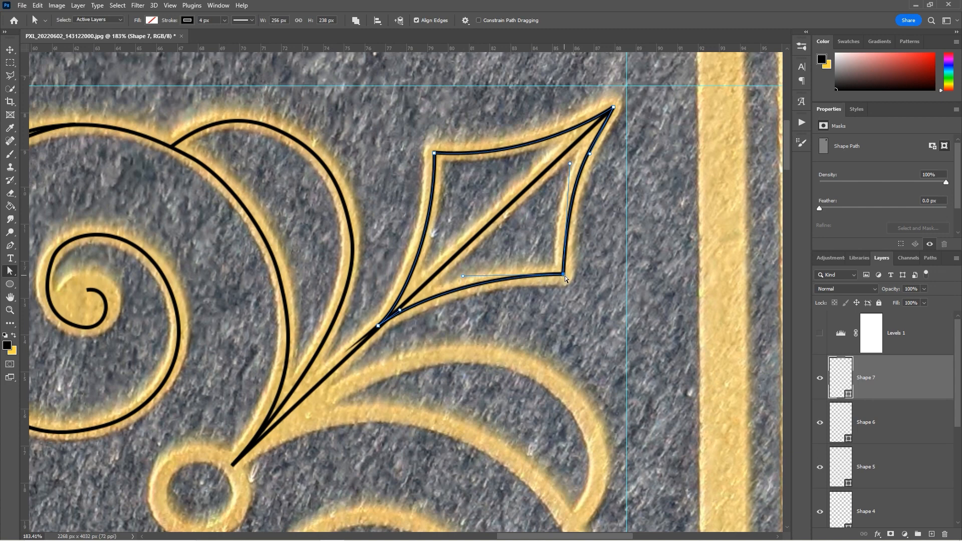
- Fine-tune the anchor positions at the diamond's lower corner and outer tip, and finish editing the path
left_click_drag(564, 275, 562, 274)
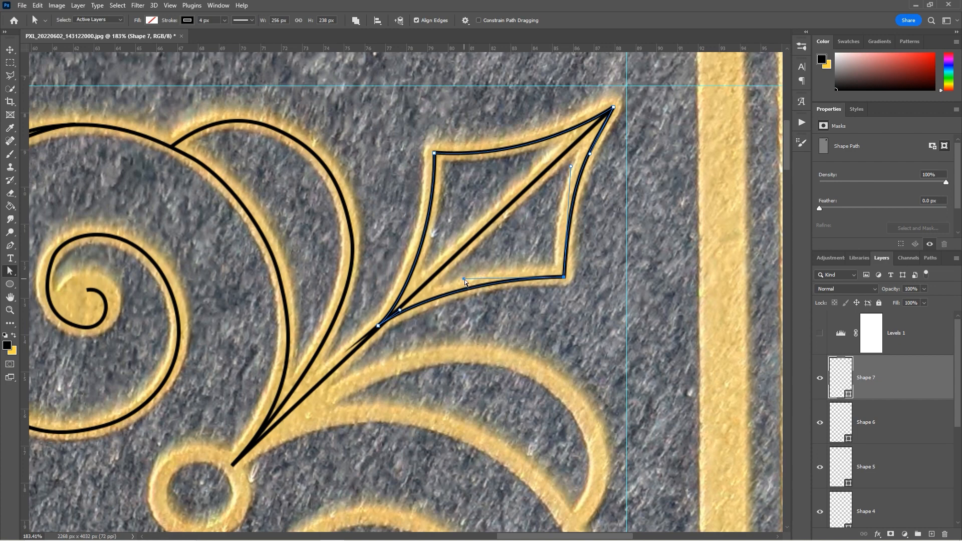
left_click(612, 109)
key("Left")
key("Up")
key("Right")
key("Return")
- Set the diamond outline's stroke corners to round
left_click_drag(402, 371, 441, 334)
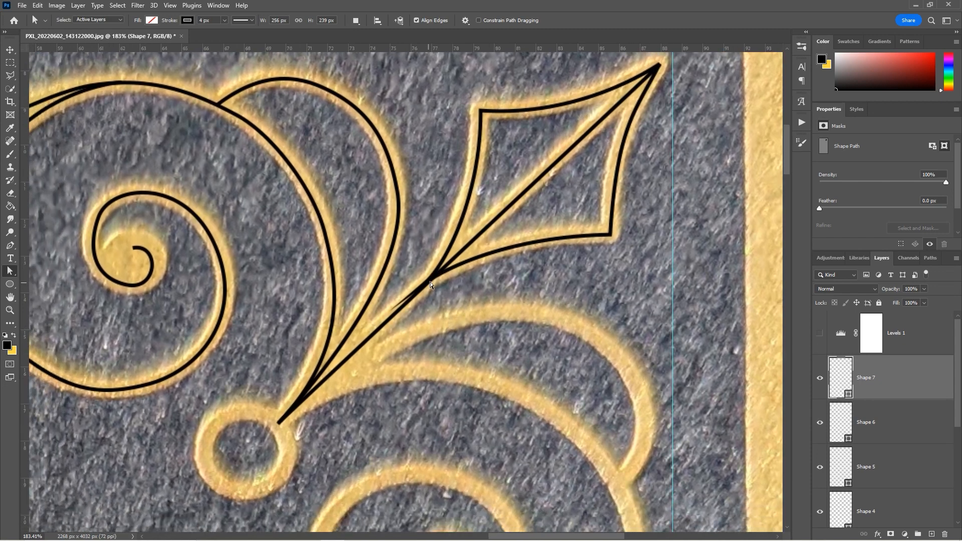
key("z")
left_click(437, 285)
left_click_drag(437, 284, 349, 280)
left_click(13, 274)
left_click(394, 309)
left_click(245, 21)
left_click(283, 126)
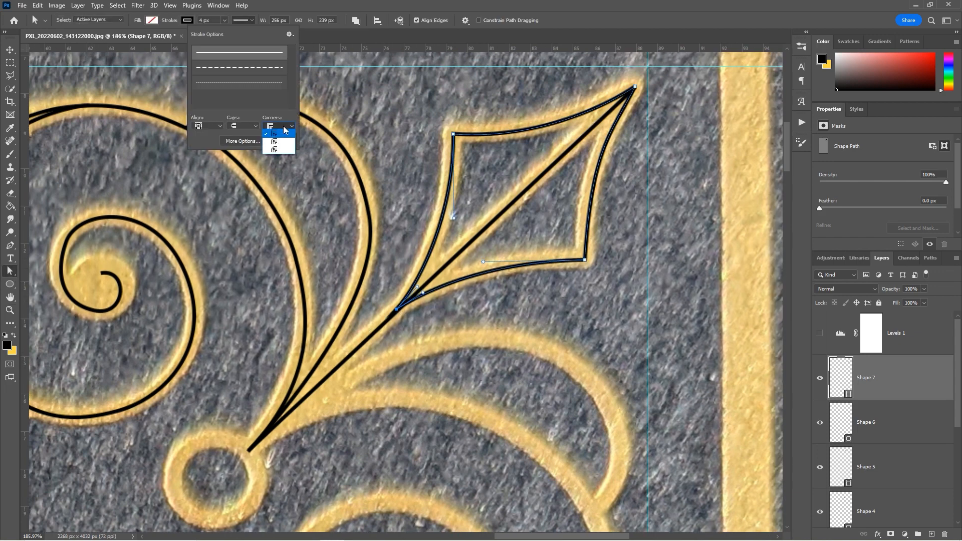
left_click(283, 143)
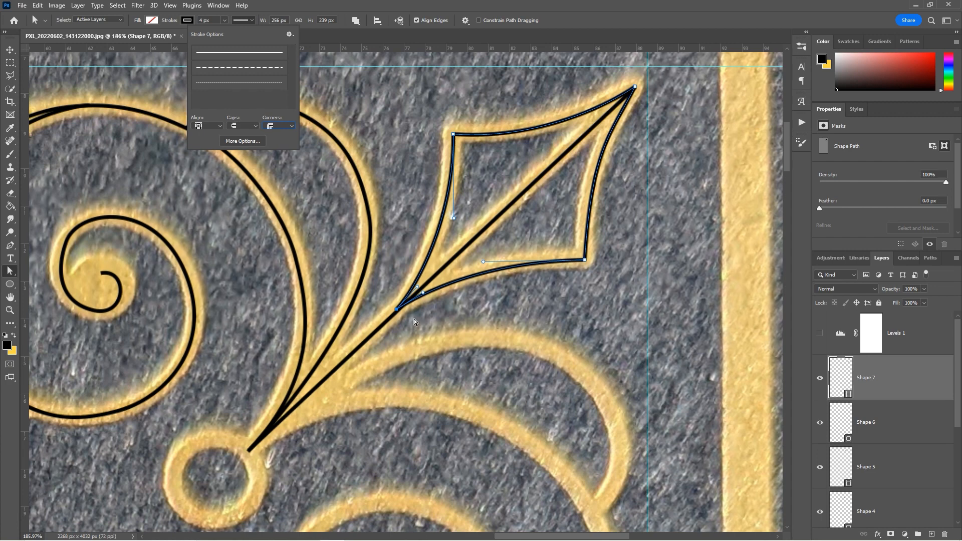
- Nudge the diamond's stem junction anchor slightly to the right along the centre line and deselect the path
left_click(397, 311)
key("Right")
key("Right")
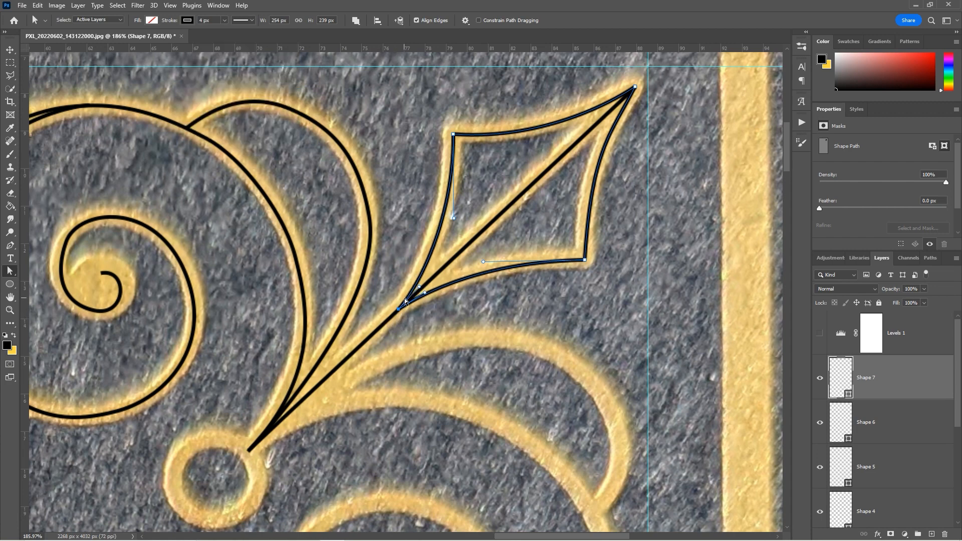
left_click(485, 292)
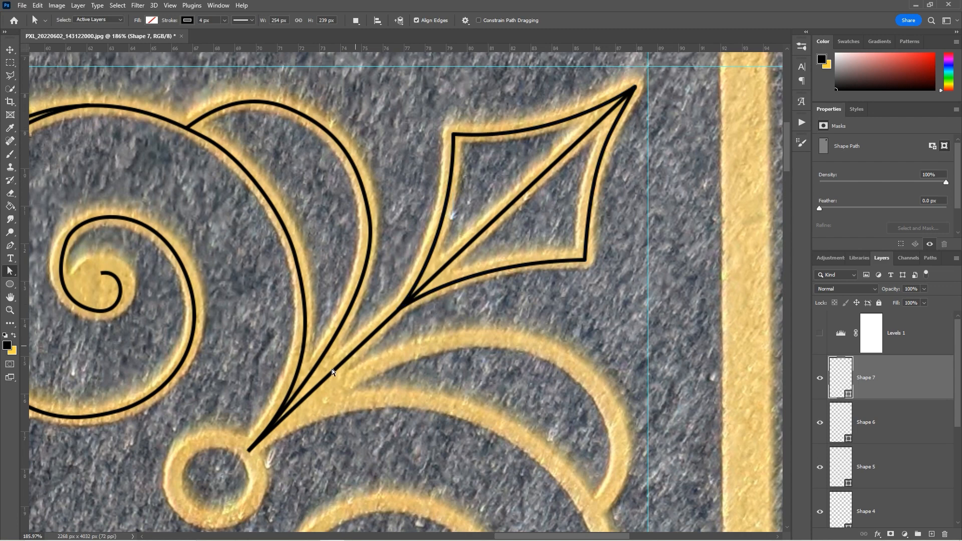
- Set the stroke corners of the pointed spur's shape (Shape 3) beneath the stem to round
left_click_drag(289, 378, 641, 392)
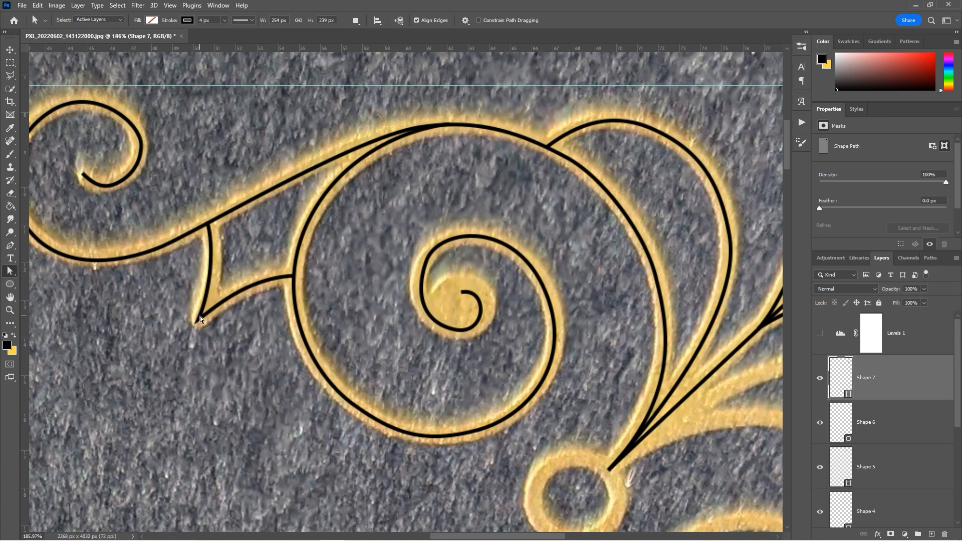
left_click(846, 509)
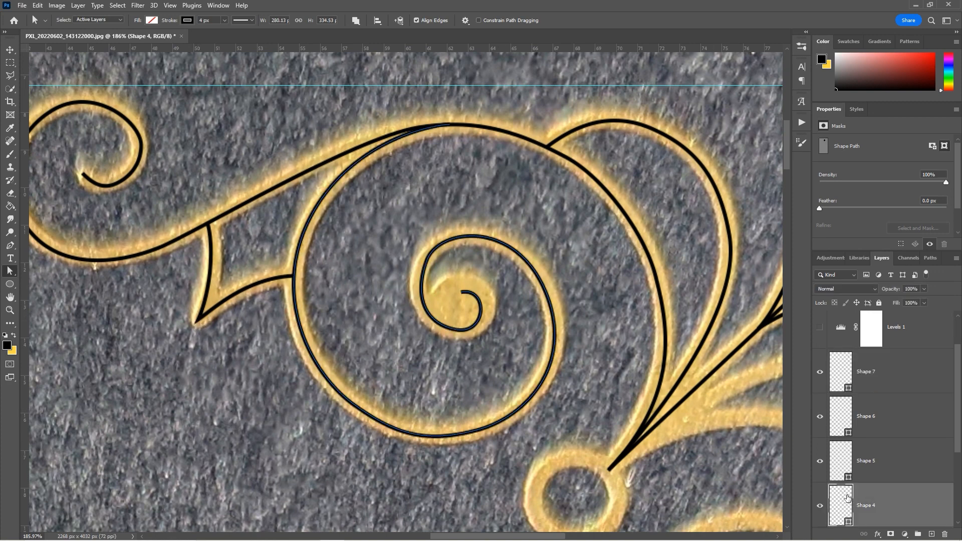
scroll(848, 499, "down", 1)
left_click(819, 504)
left_click(819, 505)
left_click(852, 505)
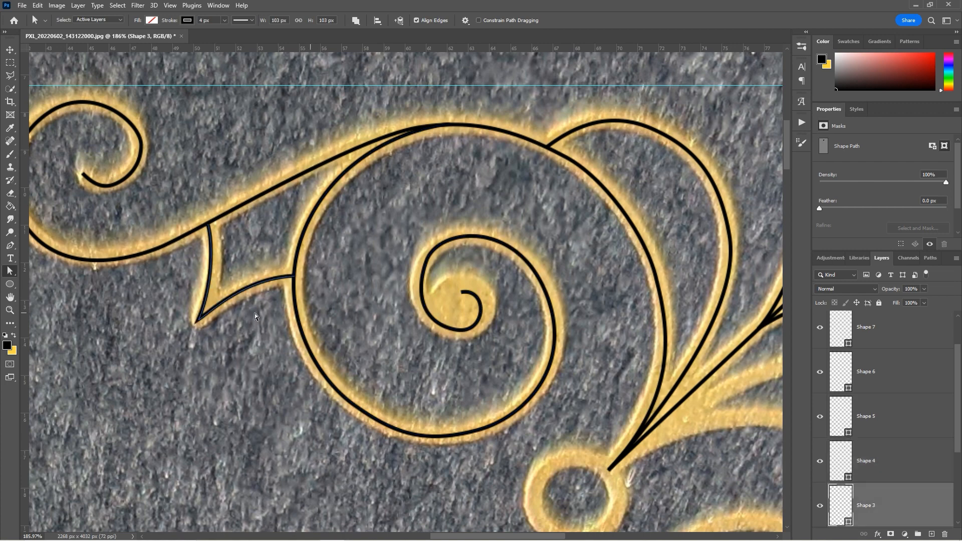
left_click(199, 321)
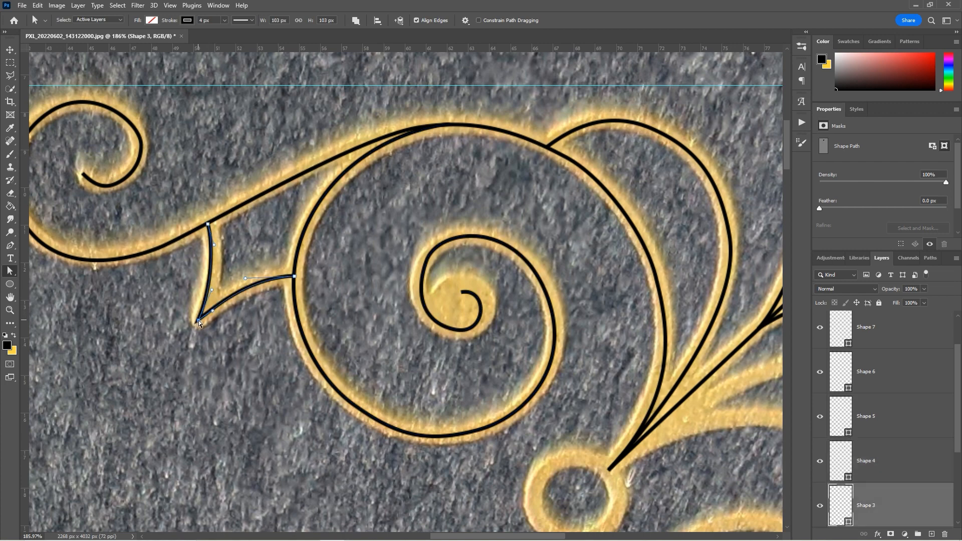
left_click(246, 22)
left_click(278, 130)
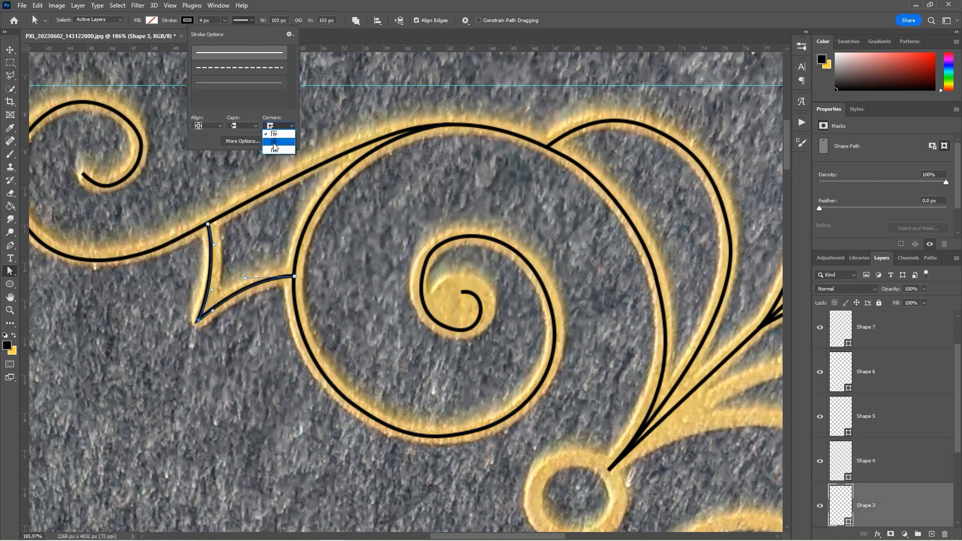
left_click(274, 145)
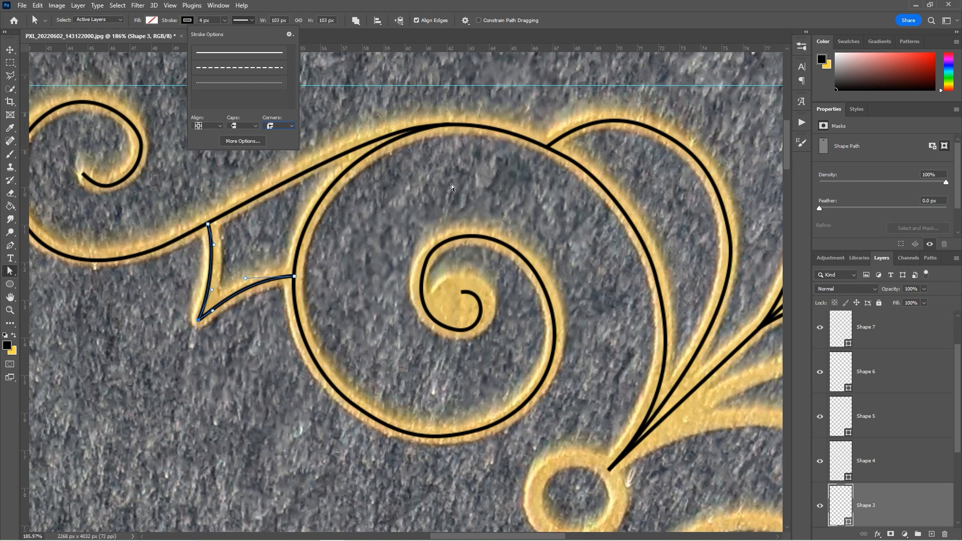
left_click(530, 123)
- Draw an unfilled circle about 96 px across with a 4 px black stroke over the gold ring at the stem's base
left_click_drag(607, 314, 338, 201)
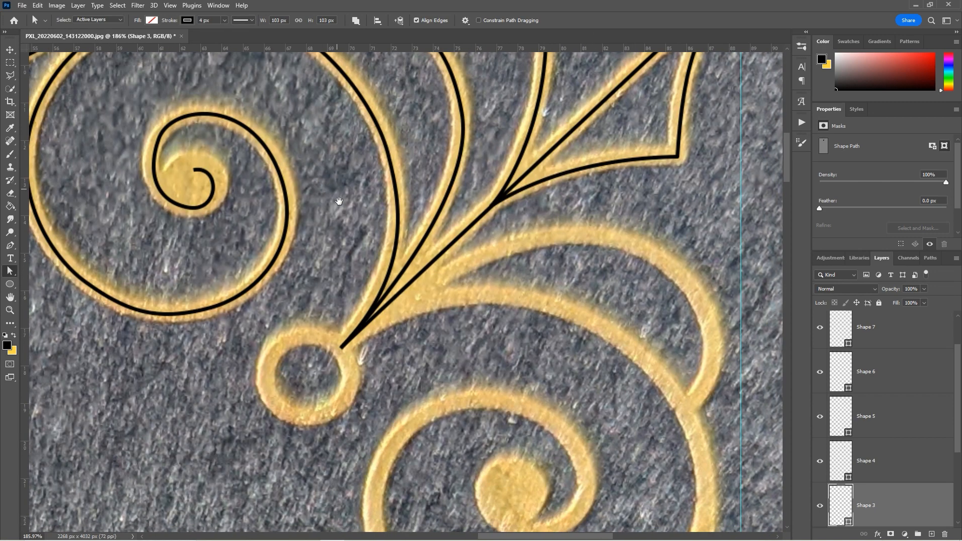
key("z")
left_click_drag(312, 390, 372, 339)
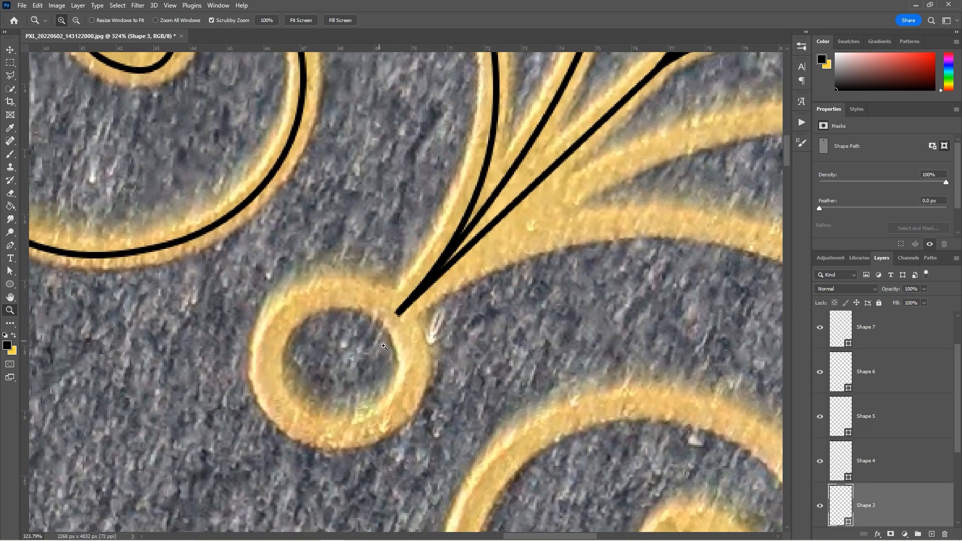
key("u")
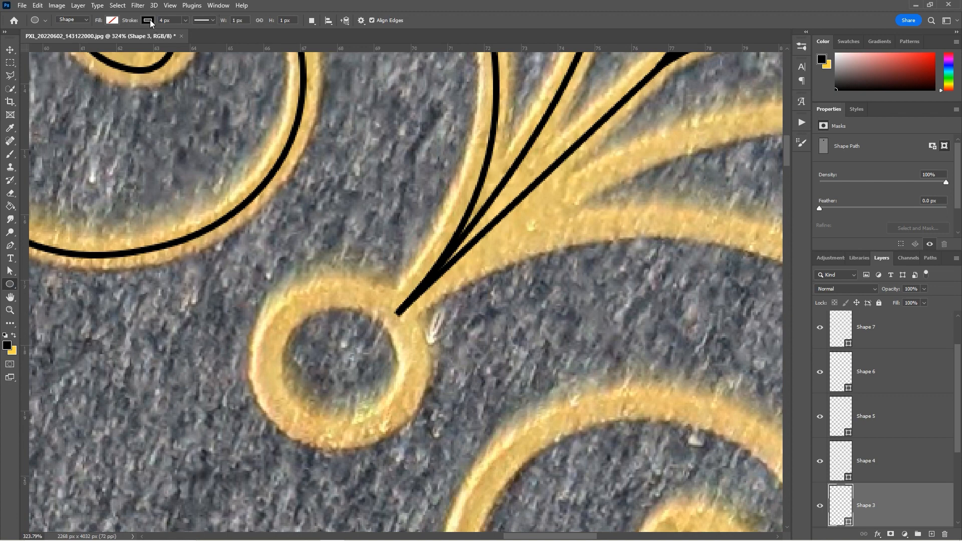
mouse_move(337, 366)
left_mouse_down()
mouse_move(432, 441)
mouse_move(406, 433)
mouse_move(418, 443)
left_mouse_up()
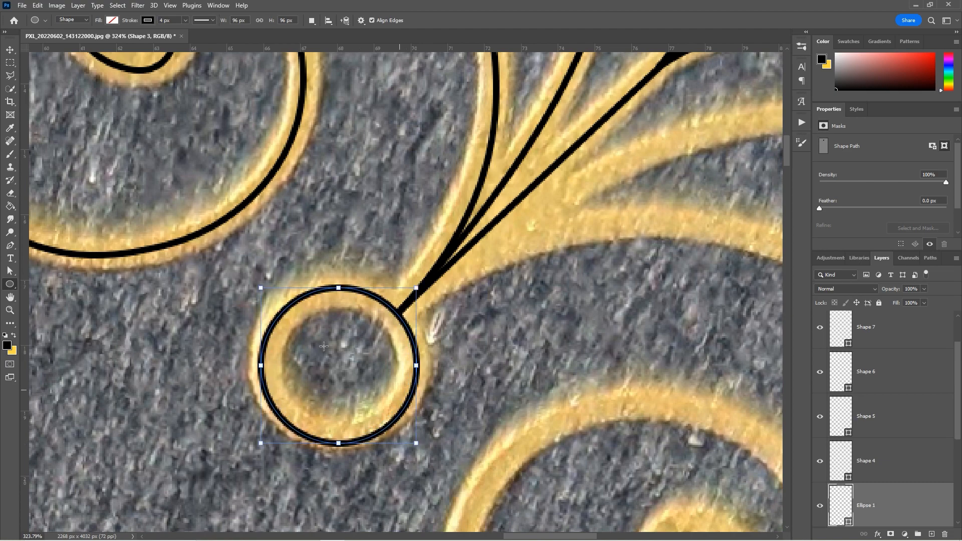
- Select the large spiral (Shape 4) and pull the lower curve handle of its inner coil's anchor slightly outward
key("z")
left_click_drag(512, 271, 451, 274)
left_click_drag(356, 172, 408, 197)
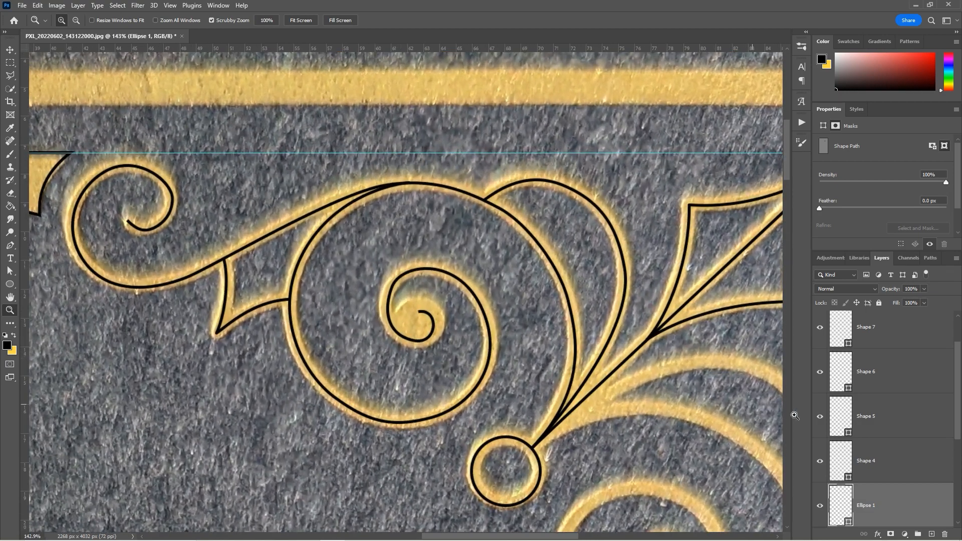
left_click(9, 271)
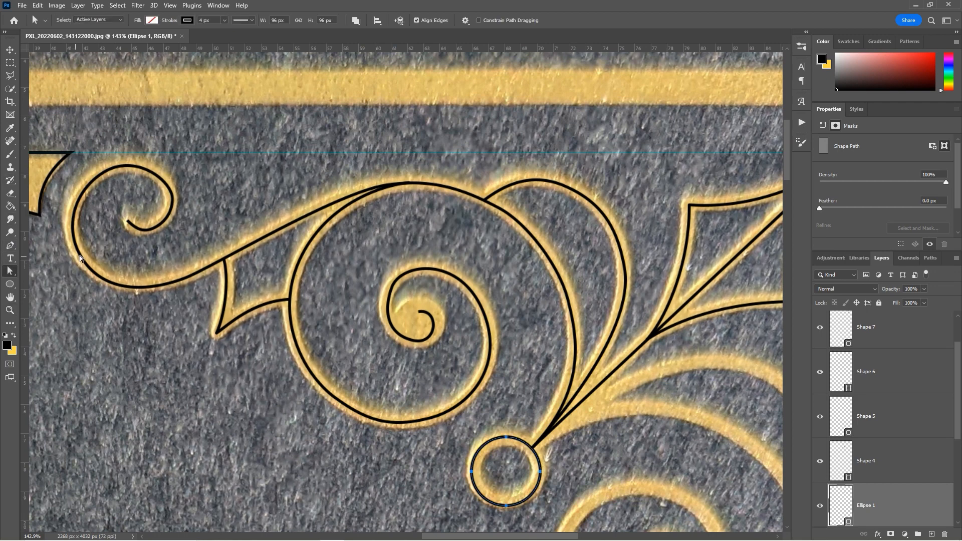
left_click(81, 258)
left_click(848, 461)
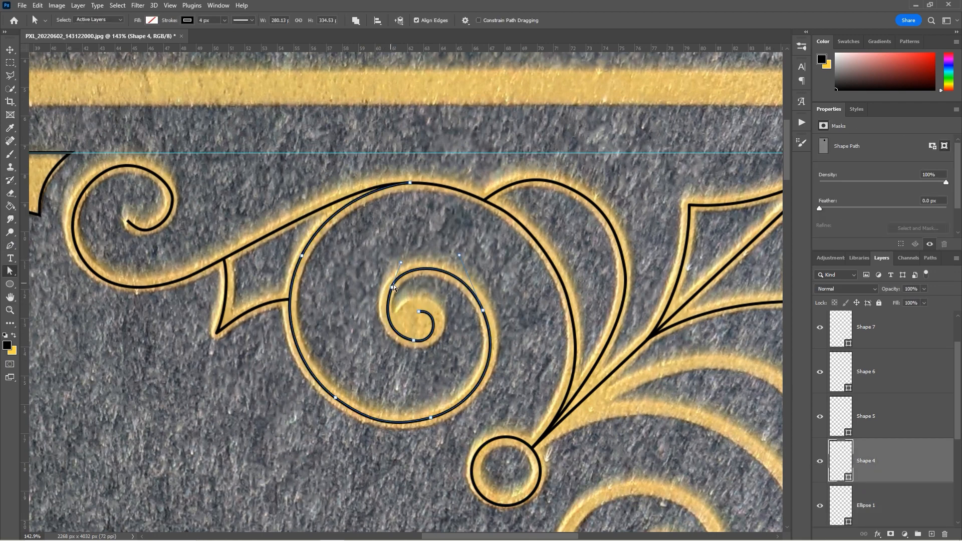
left_click(386, 303)
left_click_drag(383, 312, 381, 315)
- Thicken the large spiral's stroke (Shape 4), trying 12 px and settling on 14 px, and deselect the path
key("z")
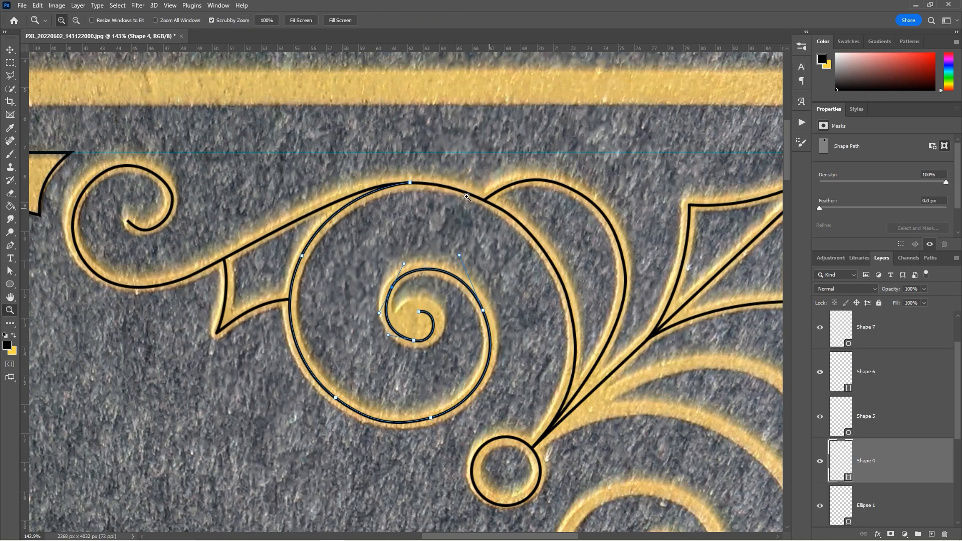
left_click_drag(415, 181, 432, 202)
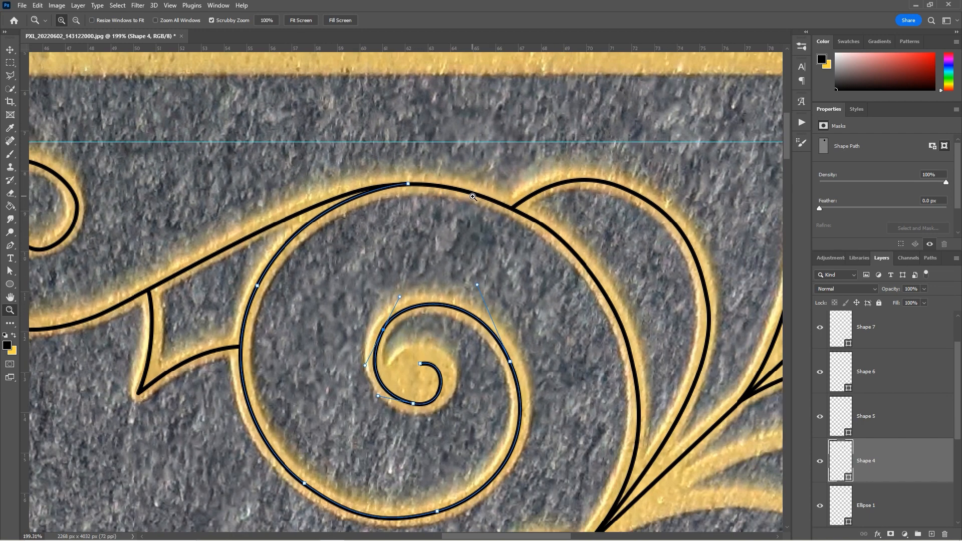
left_click_drag(486, 214, 458, 200)
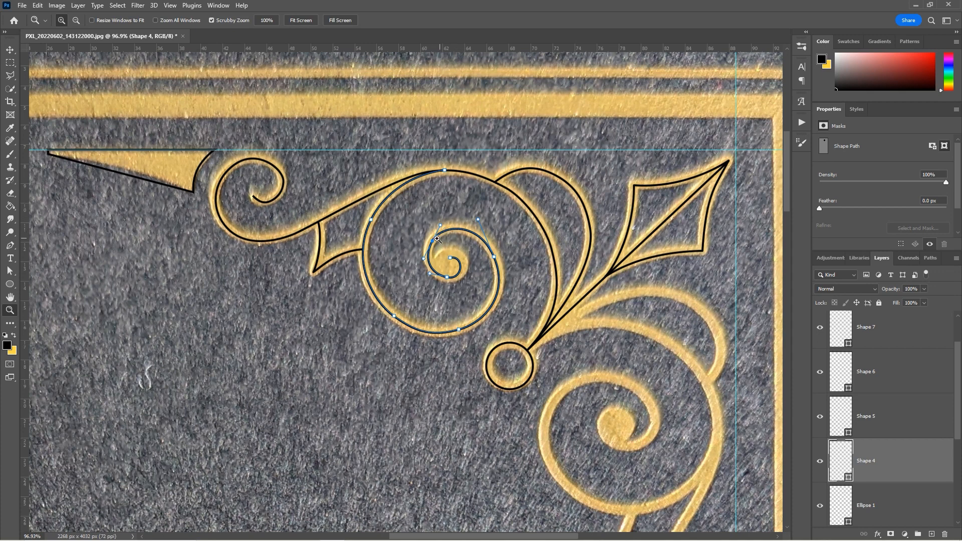
left_click_drag(435, 243, 426, 244)
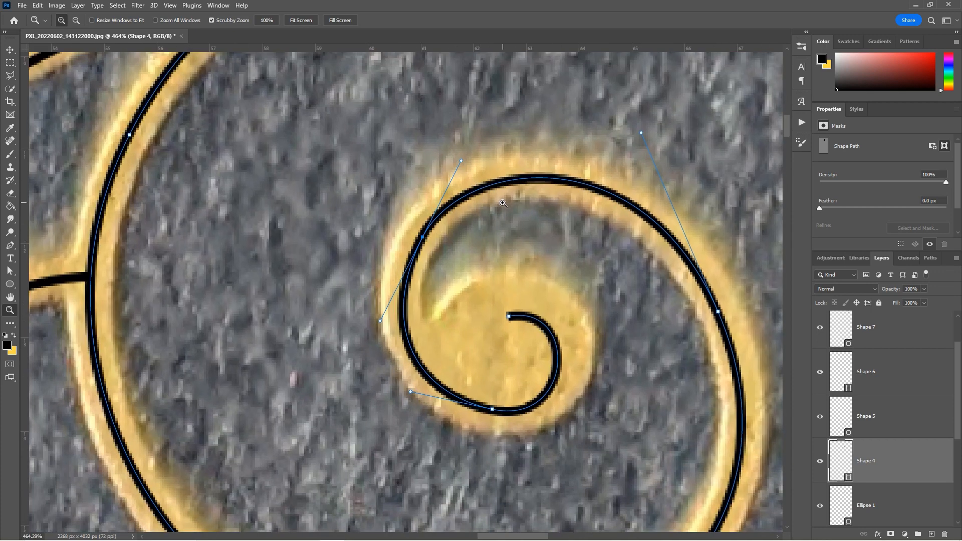
left_click_drag(479, 203, 440, 199)
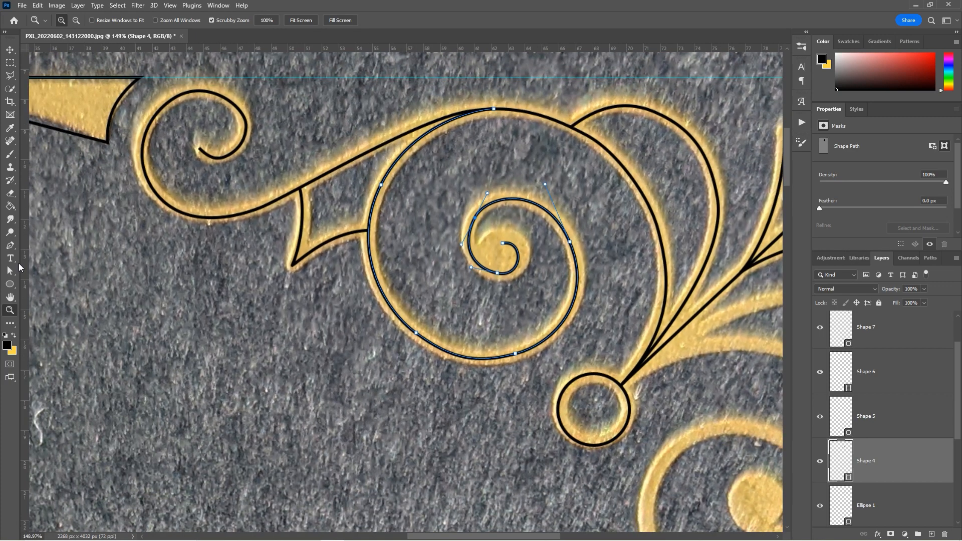
left_click(11, 271)
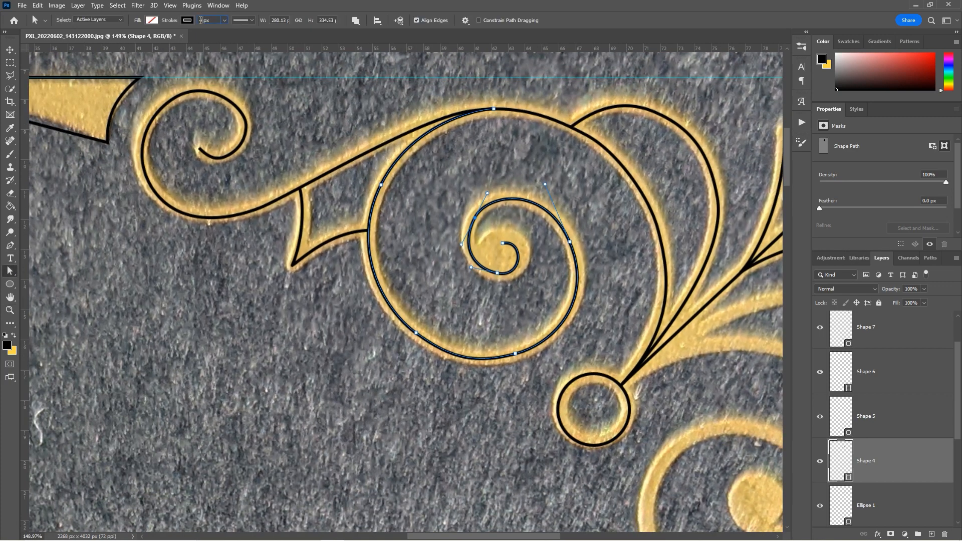
type("12")
key("Return")
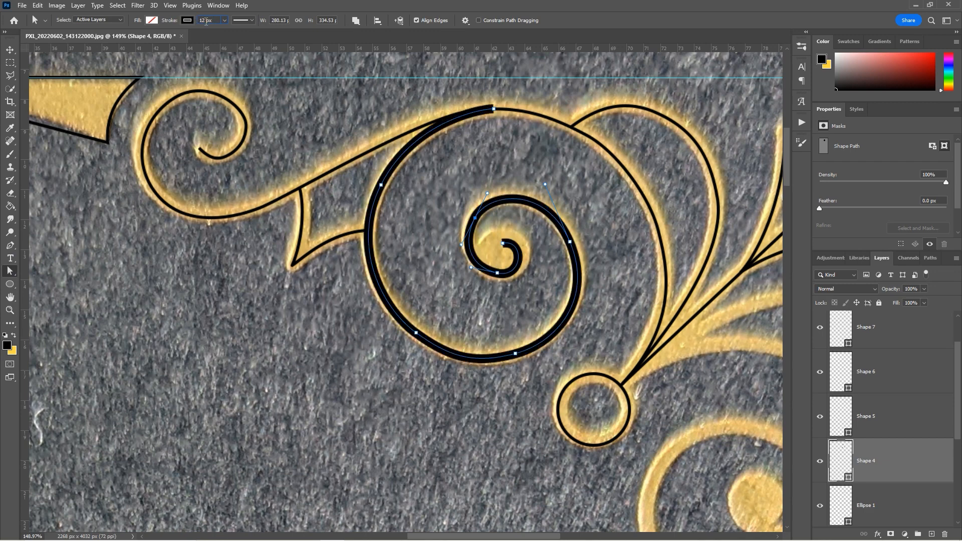
type("14")
key("Return")
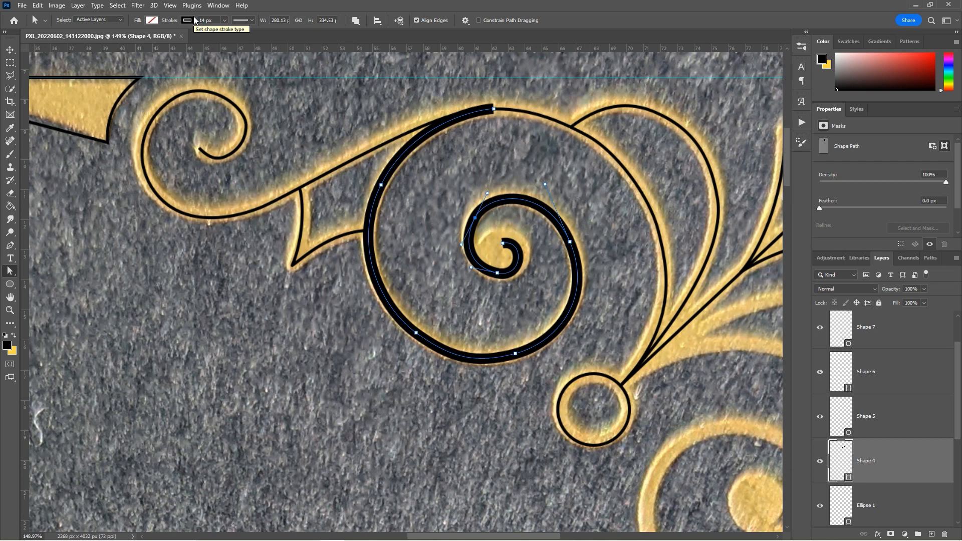
left_click(298, 194)
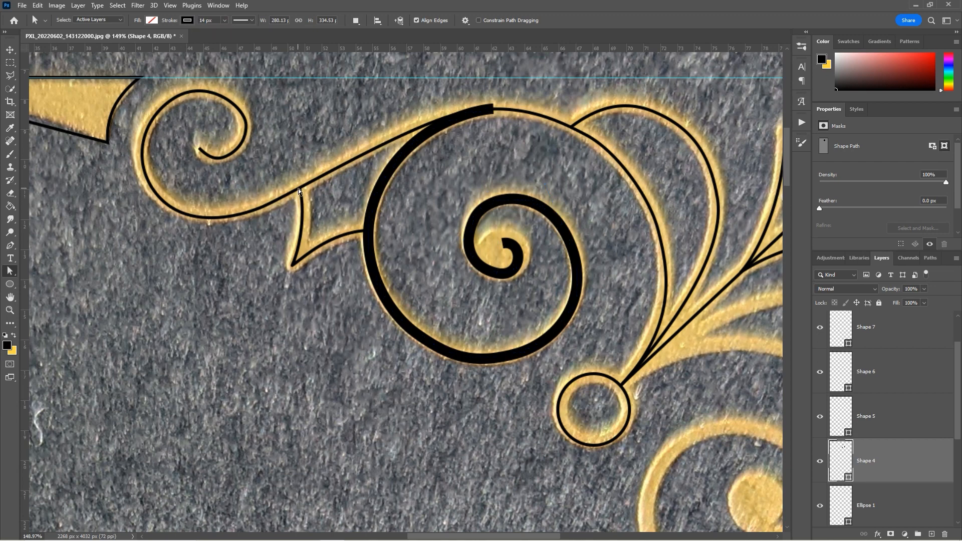
- Set the stroke width of the petal (Shape 5) and the diagonal centre line (Shape 6) to 16 px
left_click(865, 426)
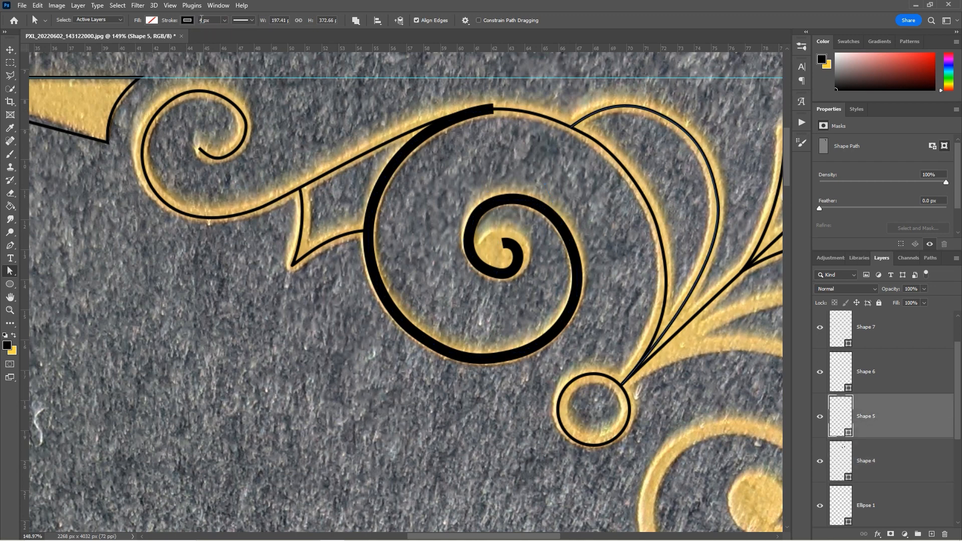
key("Return")
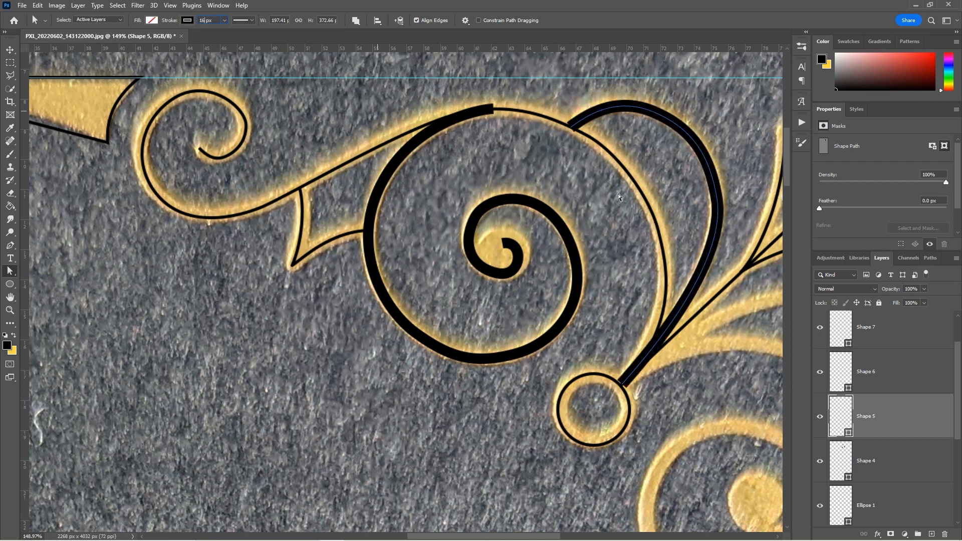
left_click(853, 374)
double_click(200, 20)
type("16")
key("Return")
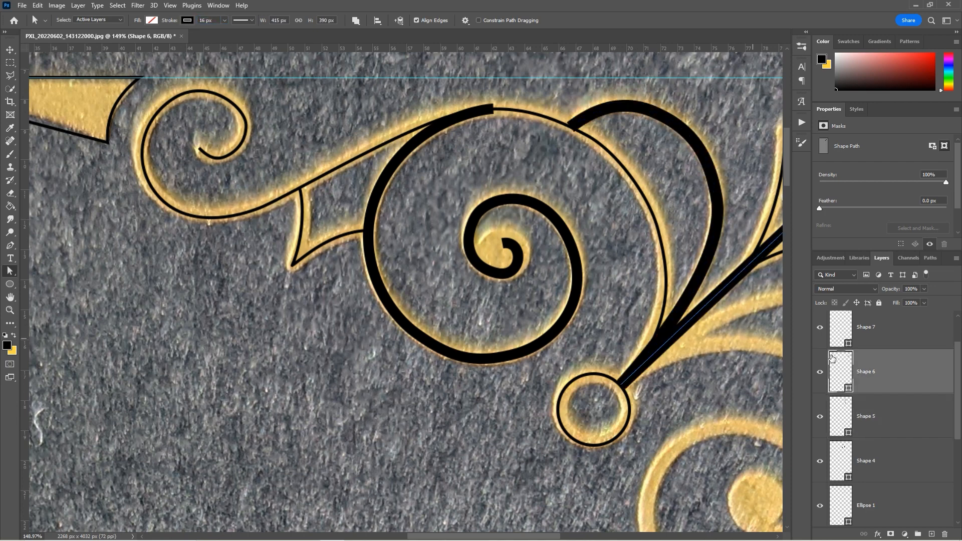
- Set the stroke width of the diamond outline (Shape 7) and the ring (Ellipse 1) to 16 px
left_click(865, 327)
type("16")
left_click(866, 505)
type("6")
left_click_drag(215, 20, 193, 23)
type("16")
- Set the stroke width of the pointed spur (Shape 3) and the long scroll stem (Shape 2) to 16 px
scroll(882, 420, "down", 2)
left_click(866, 478)
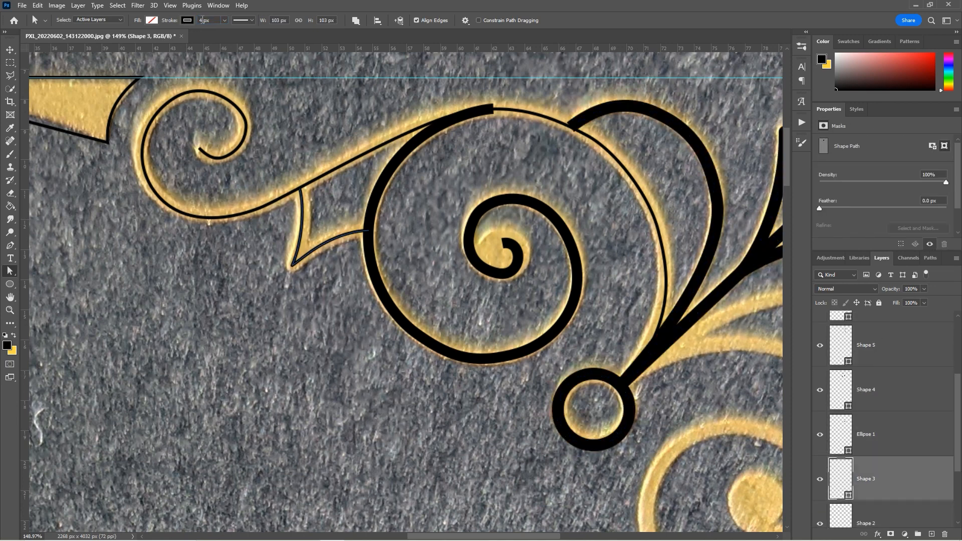
type("16")
left_click(866, 518)
type("16")
- Collapse the shape properties and group the layers from Shape 6 down to Shape 1, leaving the photo layer out
left_click_drag(628, 224, 243, 162)
key("z")
left_click_drag(368, 274, 400, 275)
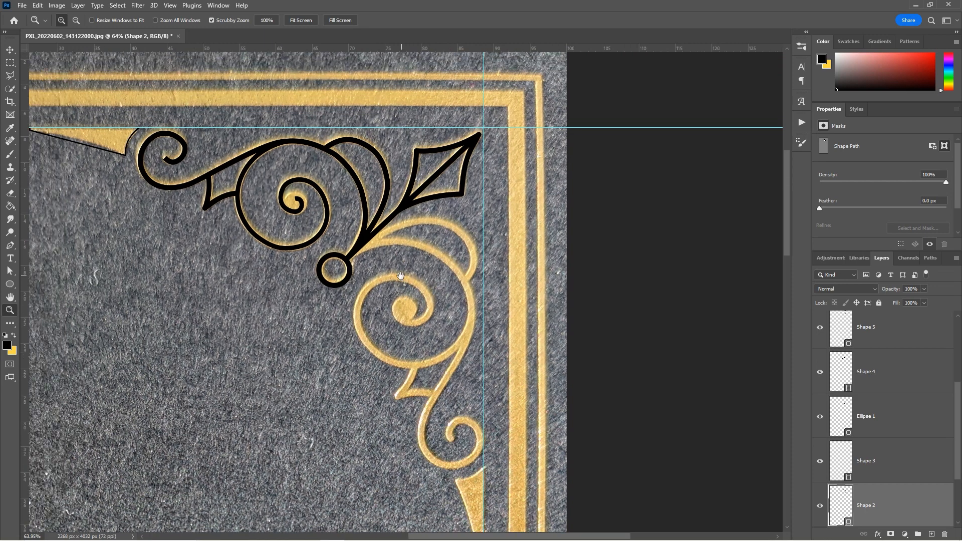
left_click_drag(282, 195, 314, 203)
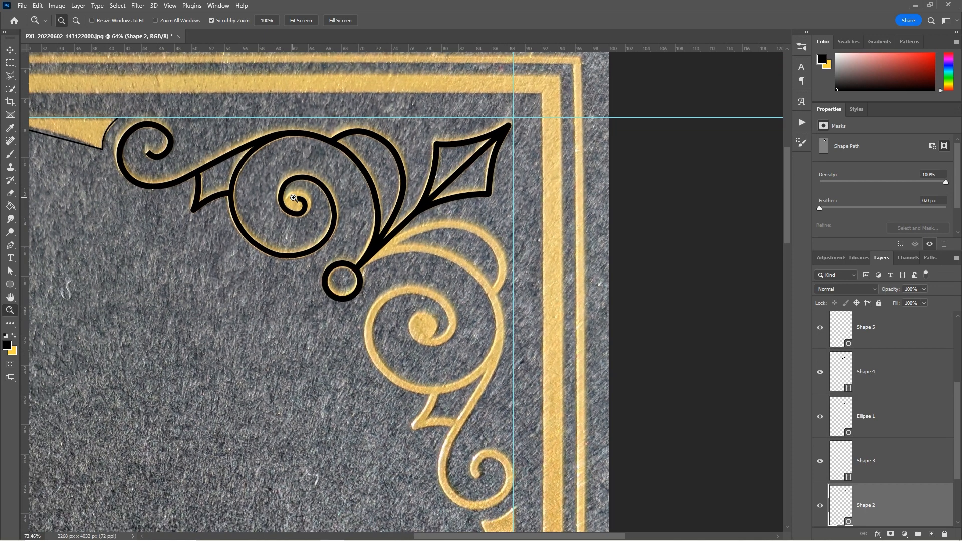
double_click(833, 110)
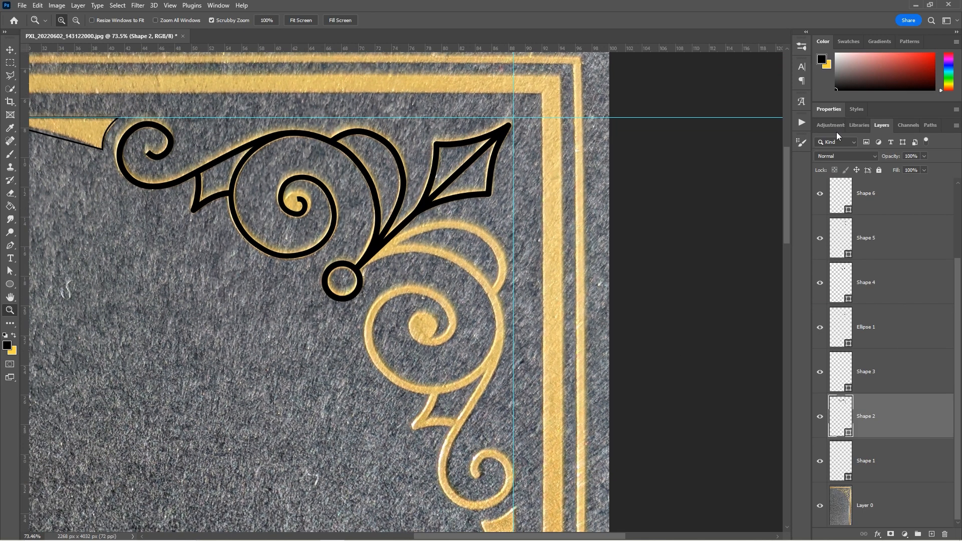
left_click(889, 197)
left_click(882, 465, "shift")
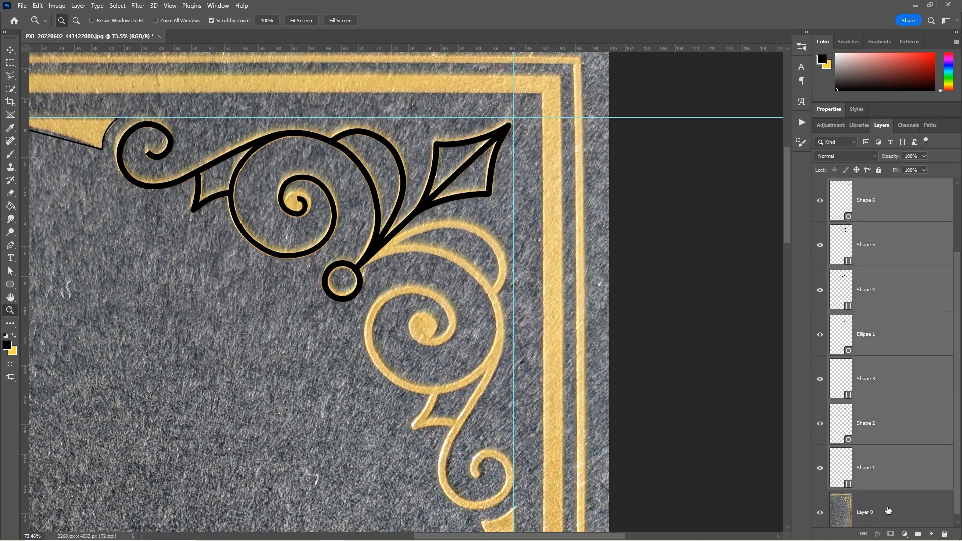
left_click(917, 534)
- Add the diamond layer (Shape 7) to Group 1, expand the group, and check its contents by toggling visibility
left_click(820, 274)
left_click(820, 274)
left_click(820, 274)
left_click(820, 274)
left_click_drag(838, 259, 835, 274)
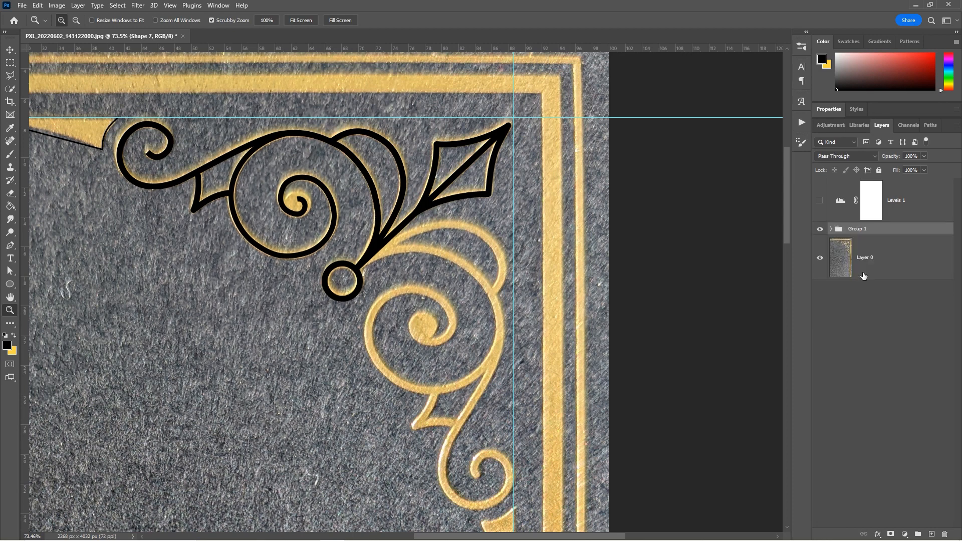
left_click(831, 229)
left_click(820, 229)
left_click(820, 230)
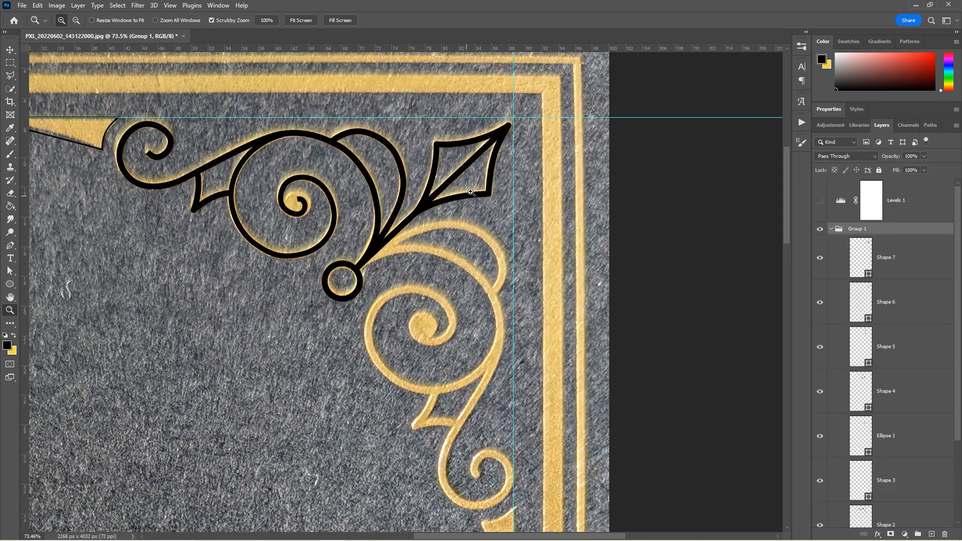
- Identify the diamond outline's layer (Shape 7) by toggling its visibility and move it out above Group 1
left_click_drag(462, 184, 474, 150)
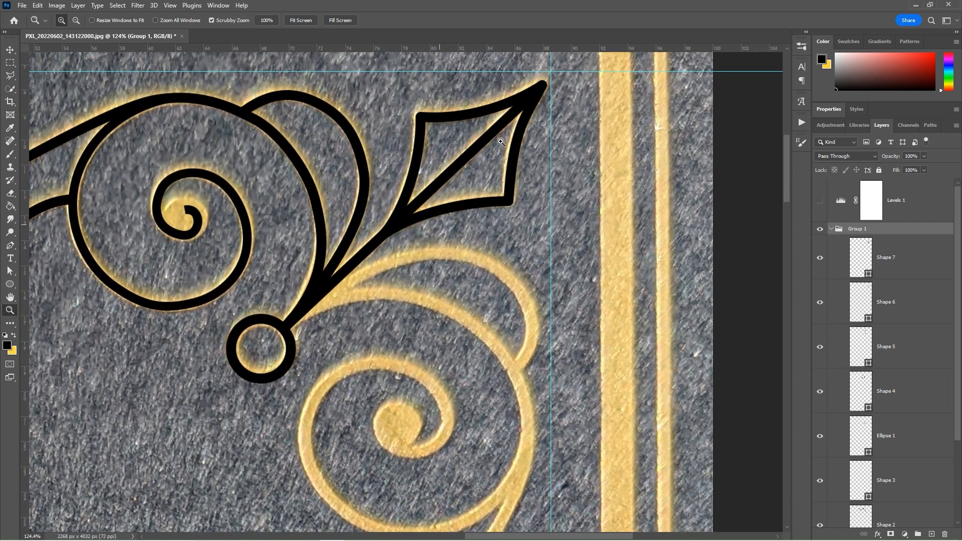
key("v")
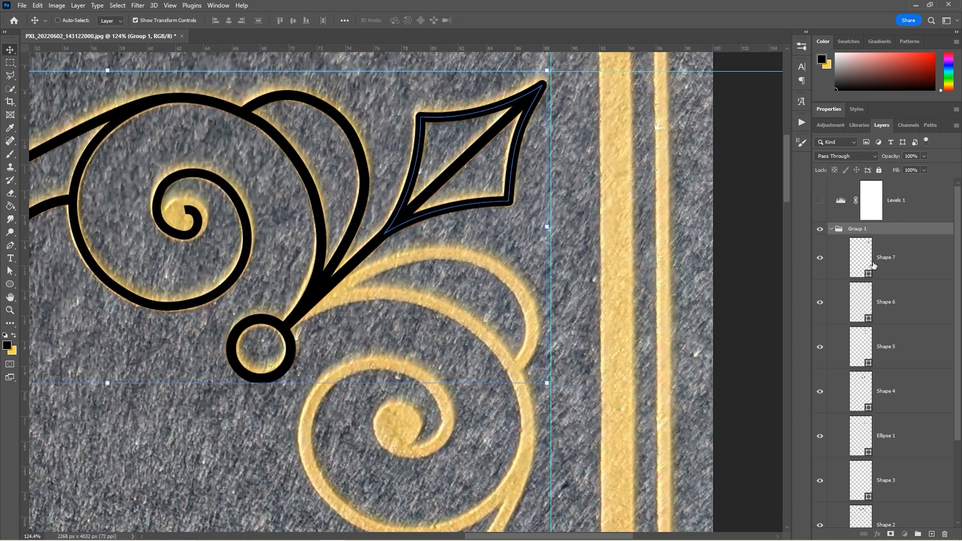
left_click(869, 266)
left_click(819, 257)
left_click(819, 257)
left_click_drag(857, 256, 860, 222)
- Move the diagonal centre line's layer (Shape 6) out above Group 1 and check the remaining group by toggling its visibility
left_click(819, 302)
left_click(819, 302)
left_click_drag(860, 301, 847, 268)
left_click(820, 318)
left_click(820, 318)
left_click(820, 318)
left_click(820, 318)
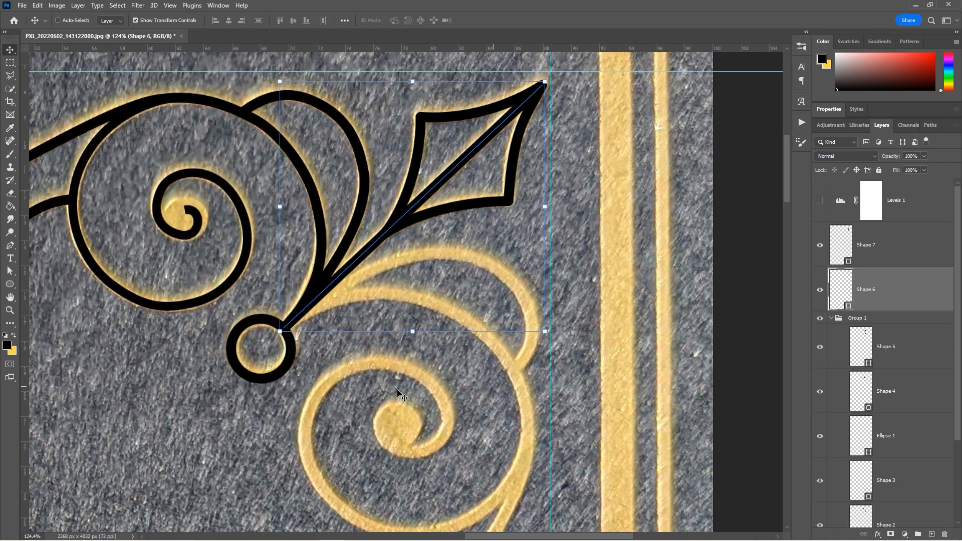
- Move the ring's layer (Ellipse 1) out above Group 1, collapse the group, and check its contents by toggling visibility
left_click(876, 318)
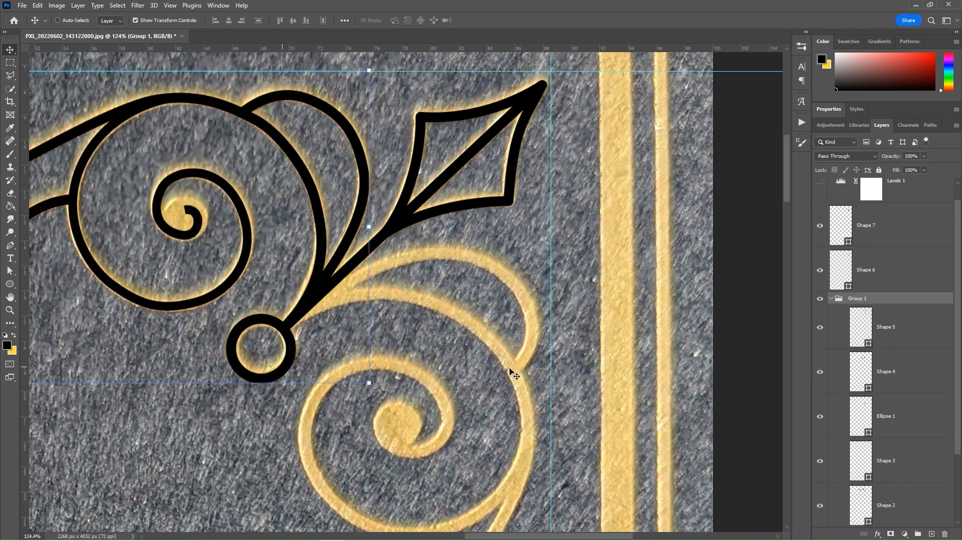
left_click(820, 373)
left_click(820, 373)
left_click(820, 328)
left_click(820, 416)
left_click(819, 416)
left_click(862, 422)
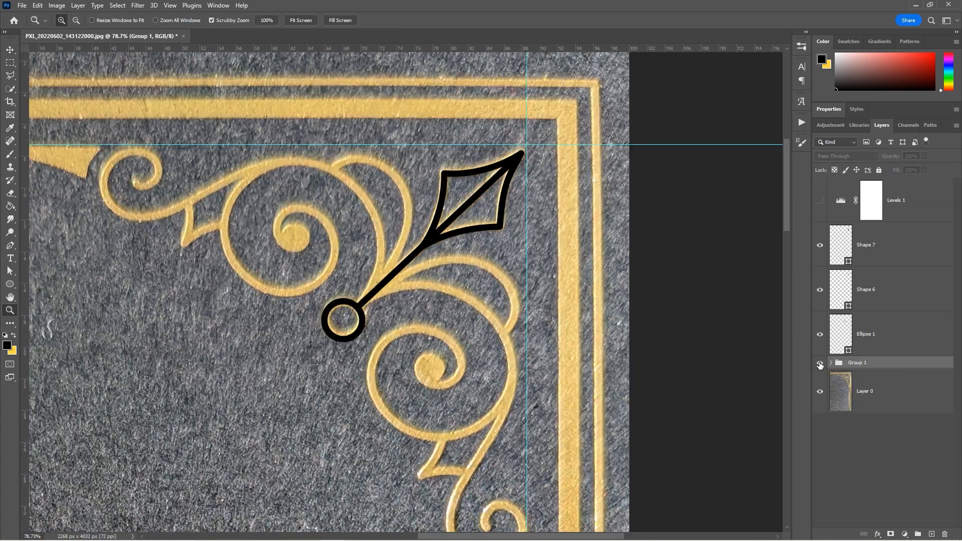
left_click(820, 364)
- Duplicate Group 1 and mirror the copy horizontally by transforming its width to -100%
key("v")
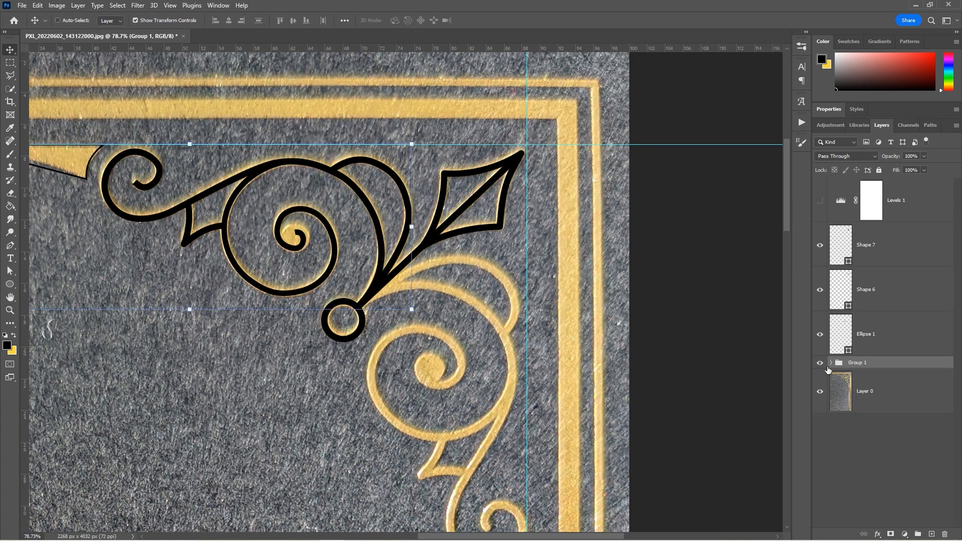
right_click(862, 367)
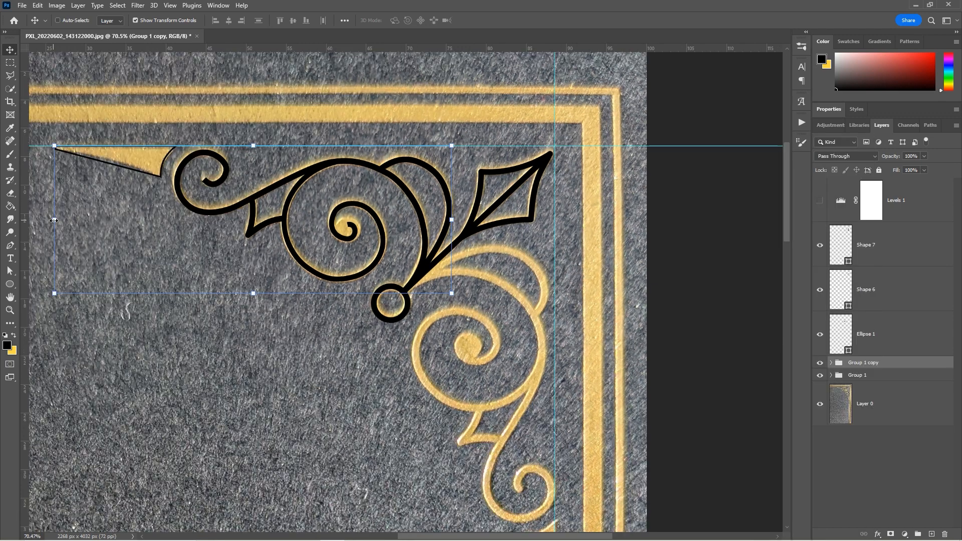
left_click(54, 220)
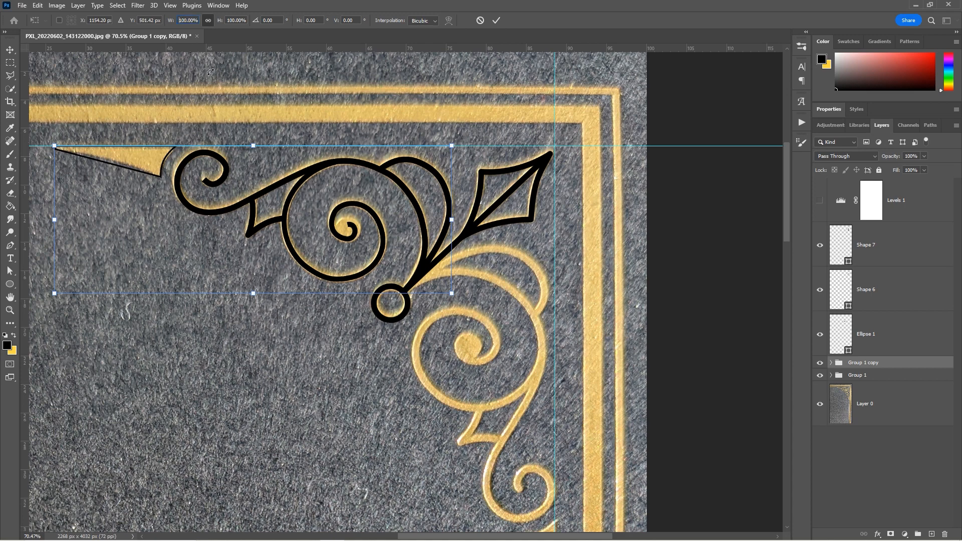
type("-100")
key("Return")
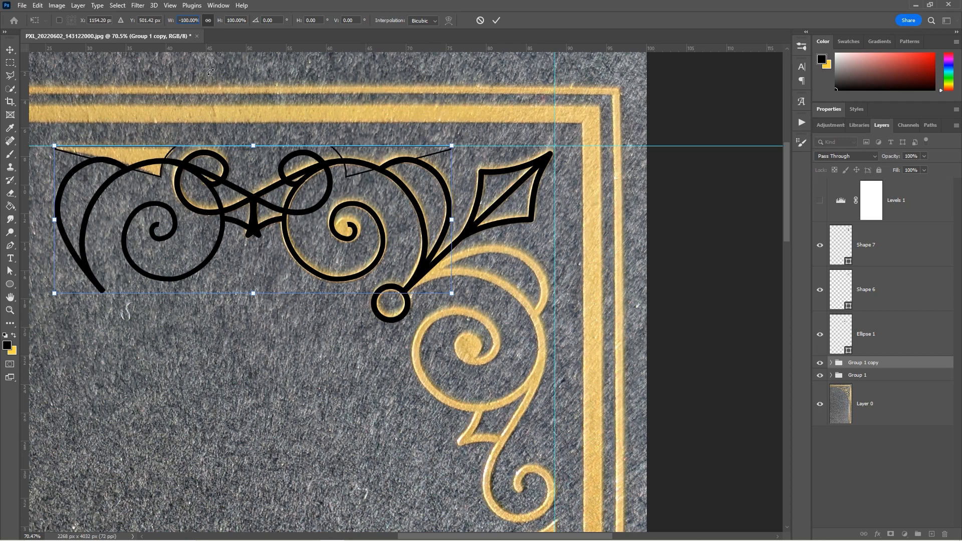
- Apply the mirror, rotate the Group 1 copy 90° and move it over the ornament's lower scrollwork so its stems meet at the ring
left_click(496, 20)
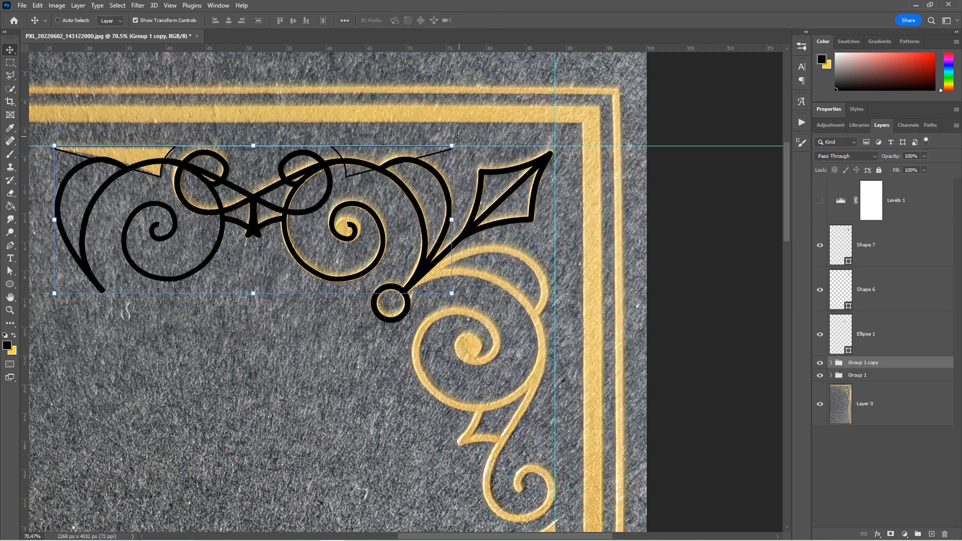
left_click_drag(459, 137, 354, 392)
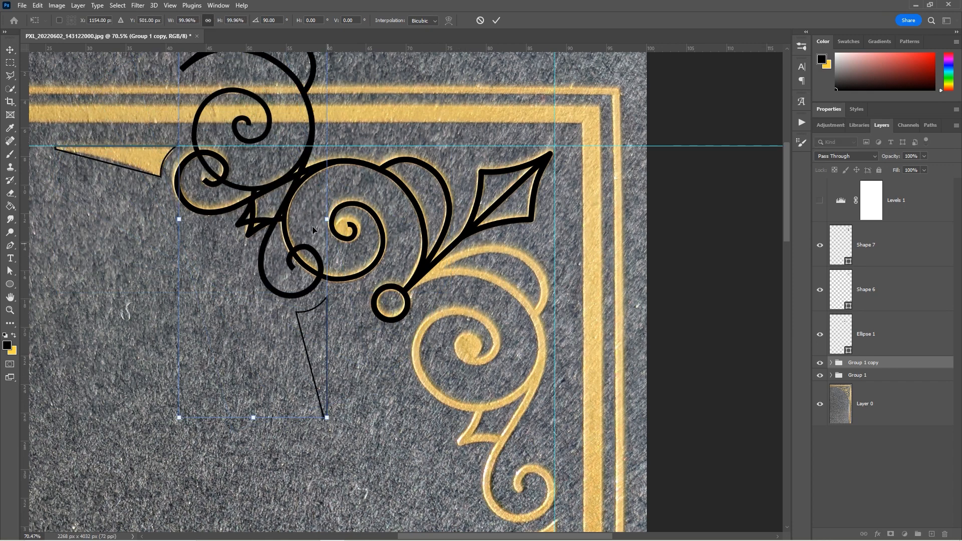
left_click_drag(286, 188, 509, 407)
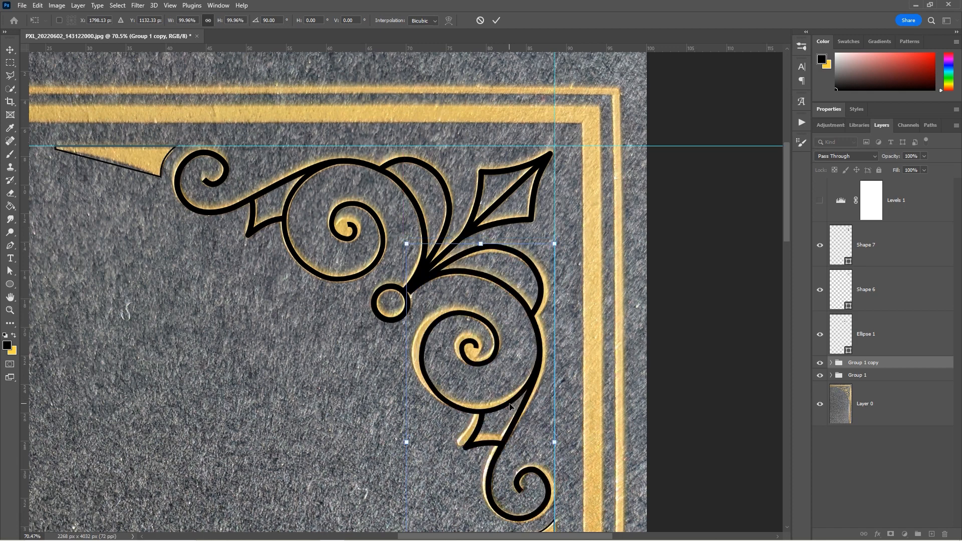
left_click_drag(426, 300, 444, 300)
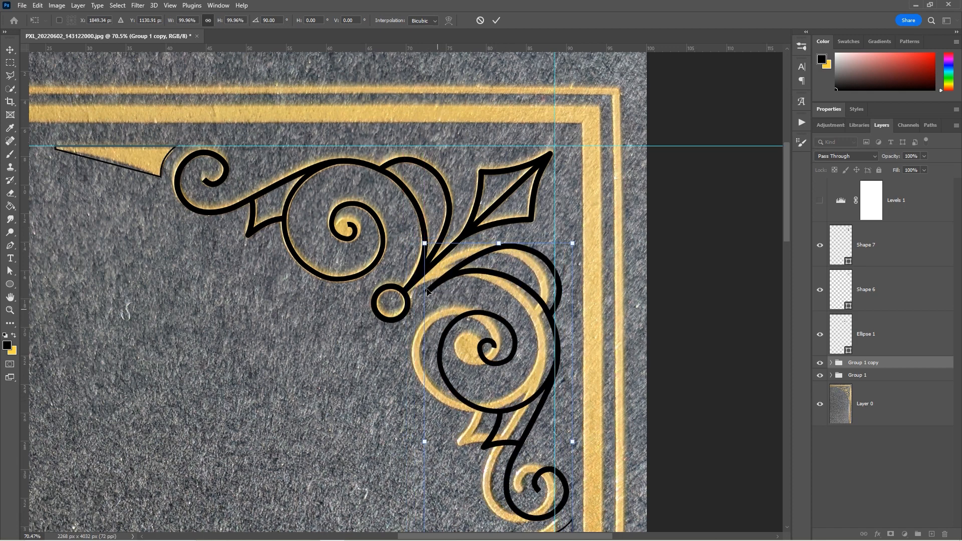
left_click(496, 20)
key("z")
left_click_drag(449, 281, 406, 269)
key("v")
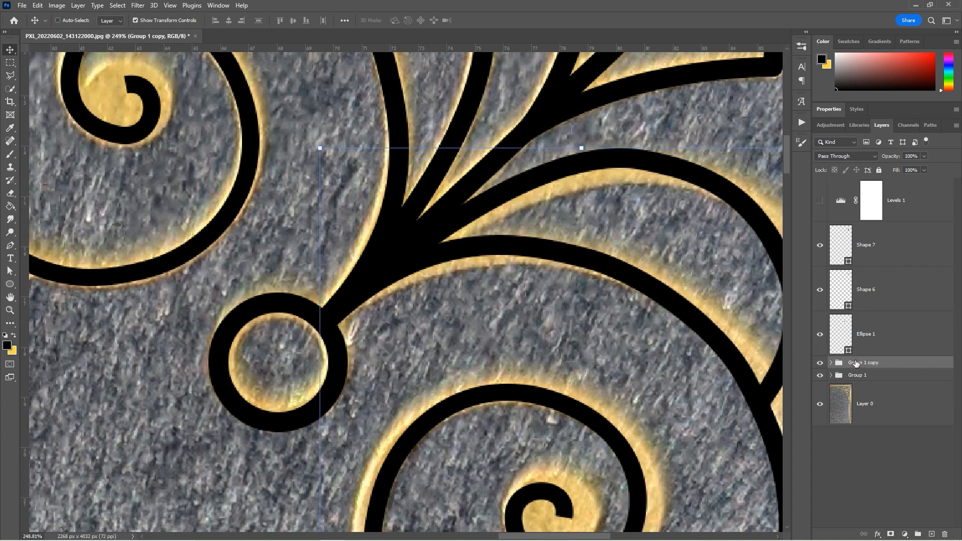
- Nudge the mirrored group down about 5 px to line it up with the lower gold scrollwork
key("z")
left_click_drag(583, 243, 564, 248)
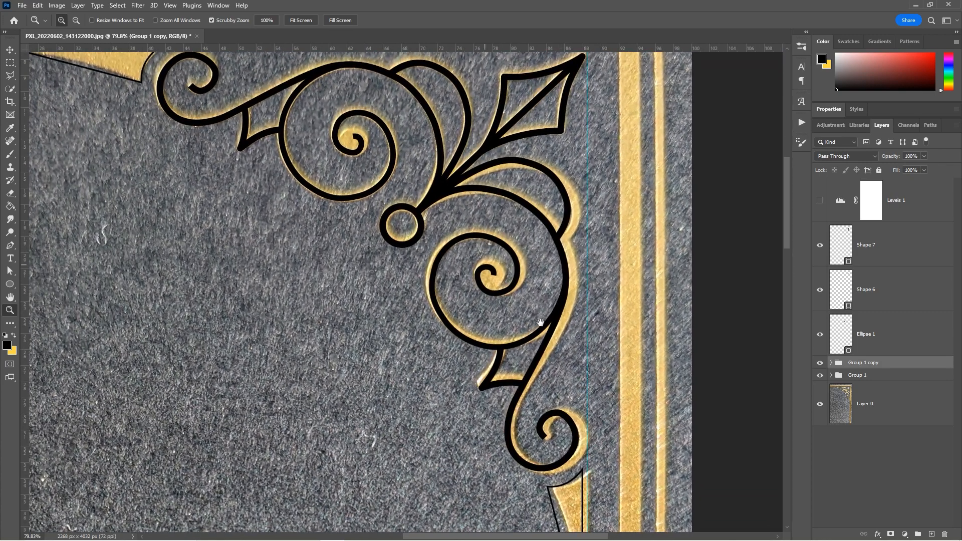
left_click_drag(540, 322, 489, 165)
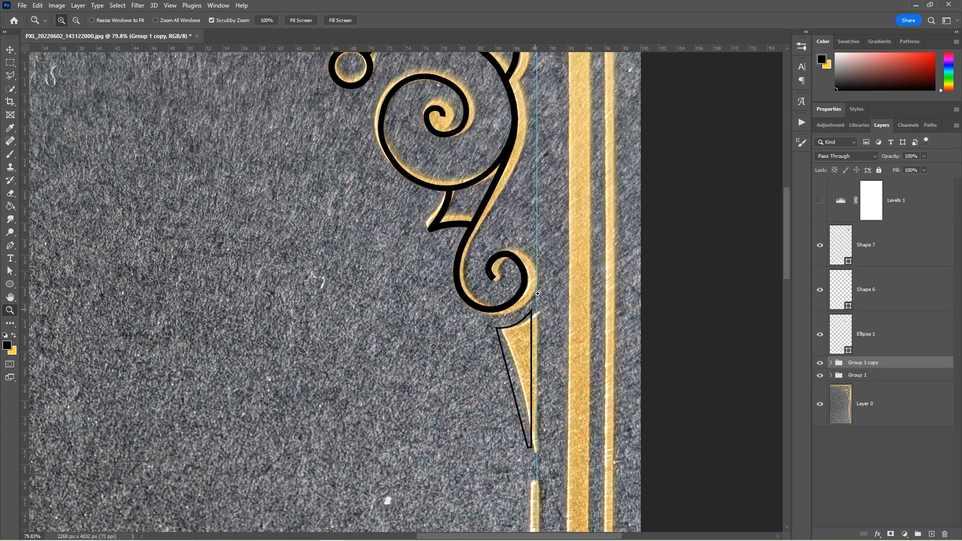
left_click_drag(493, 183, 491, 382)
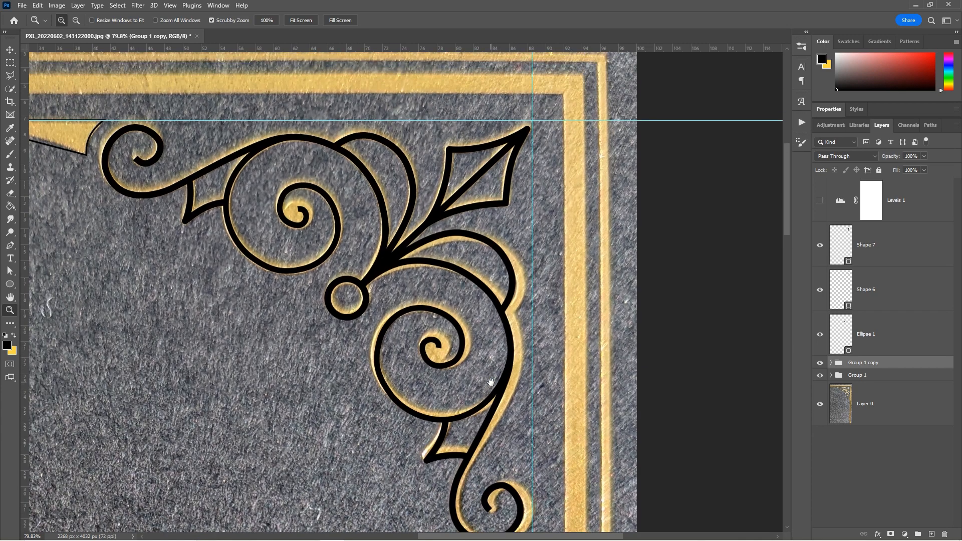
left_click_drag(475, 283, 484, 313)
key("v")
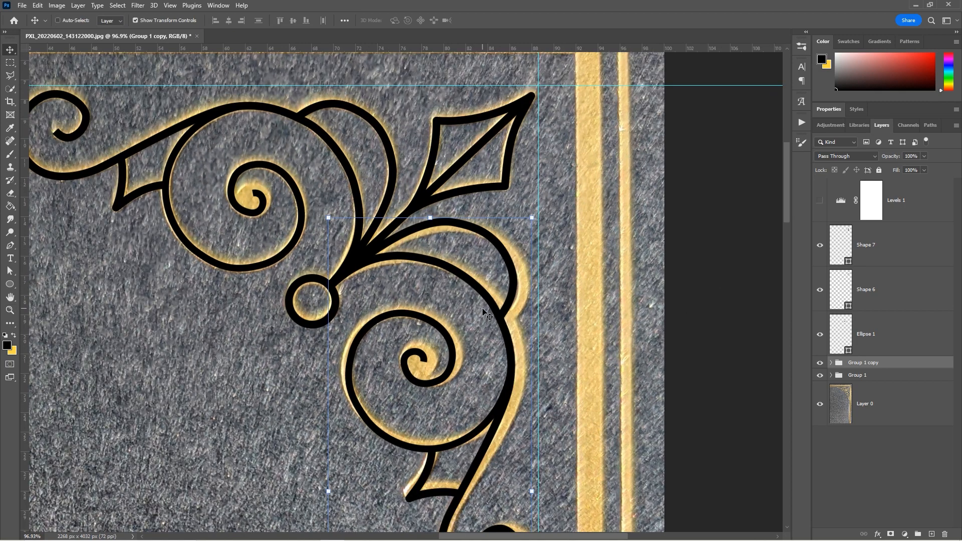
key("Down")
key("Down")
key("Down")
key("Down")
key("Down")
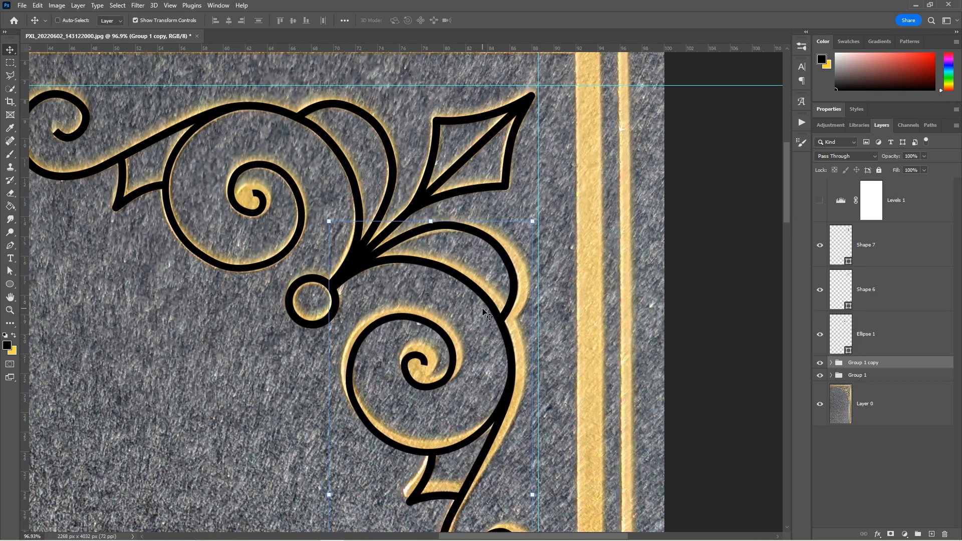
- Fill the wedge (Shape 1) in Group 1 copy with solid black and collapse the group
key("z")
scroll(400, 304, "down", 5)
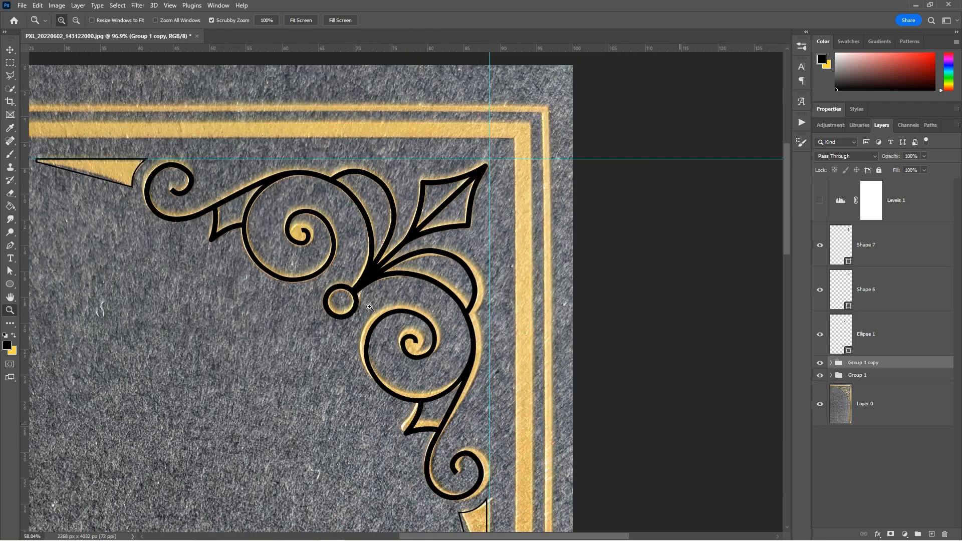
left_click_drag(392, 289, 413, 265)
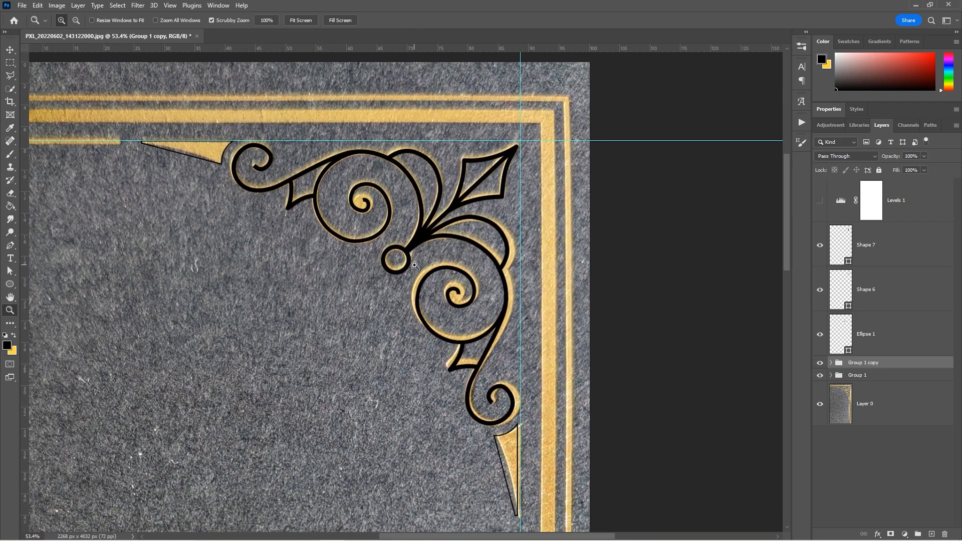
left_click_drag(153, 147, 257, 178)
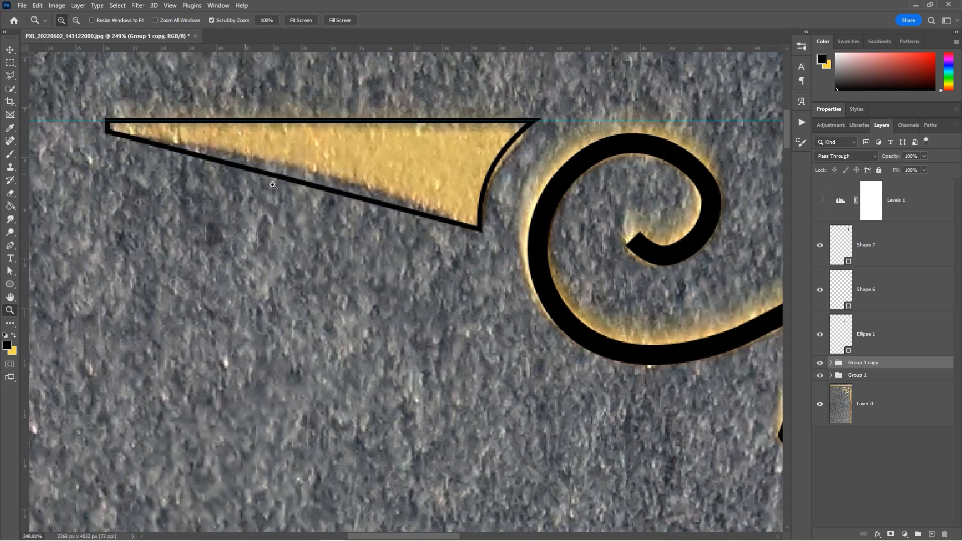
key("v")
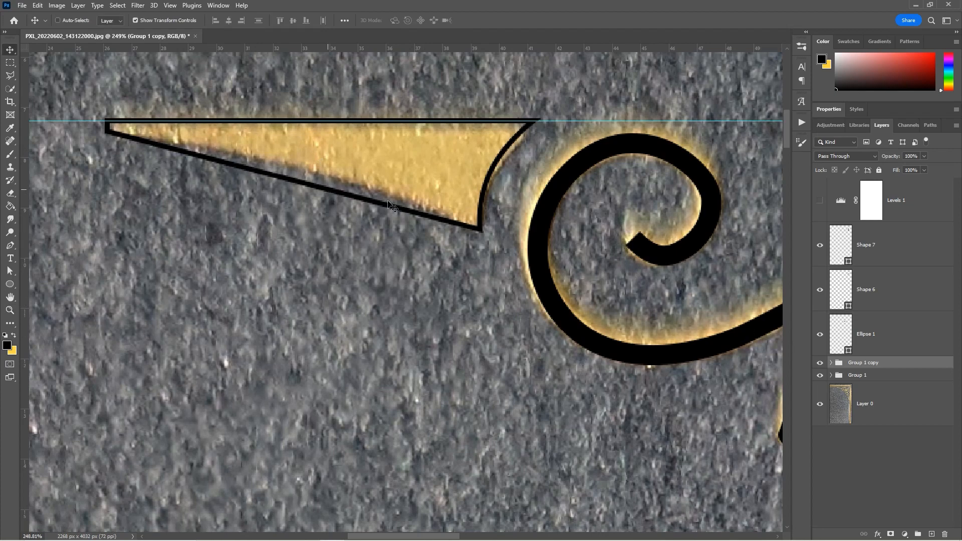
left_click(831, 363)
left_click(912, 456)
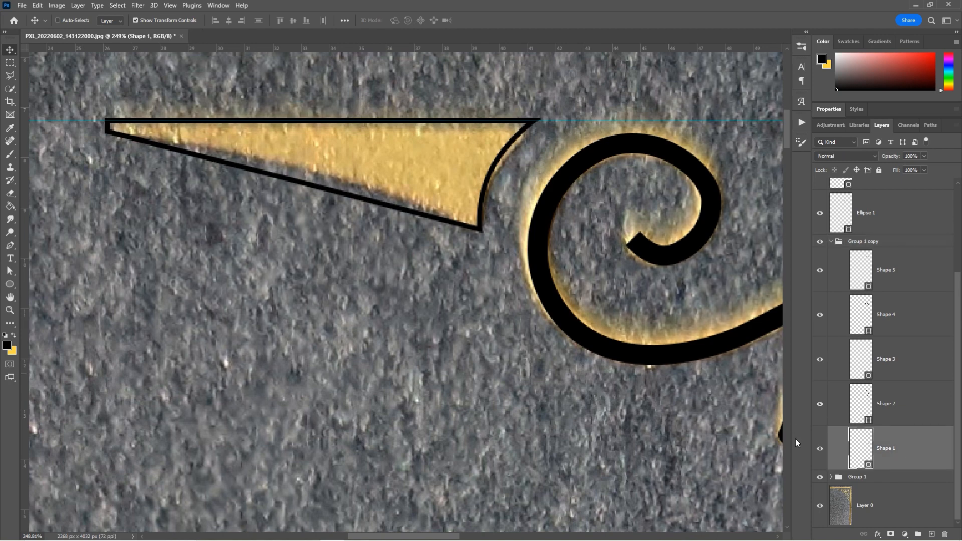
left_click(819, 448)
key("z")
scroll(736, 178, "down", 5)
scroll(636, 149, "up", 2)
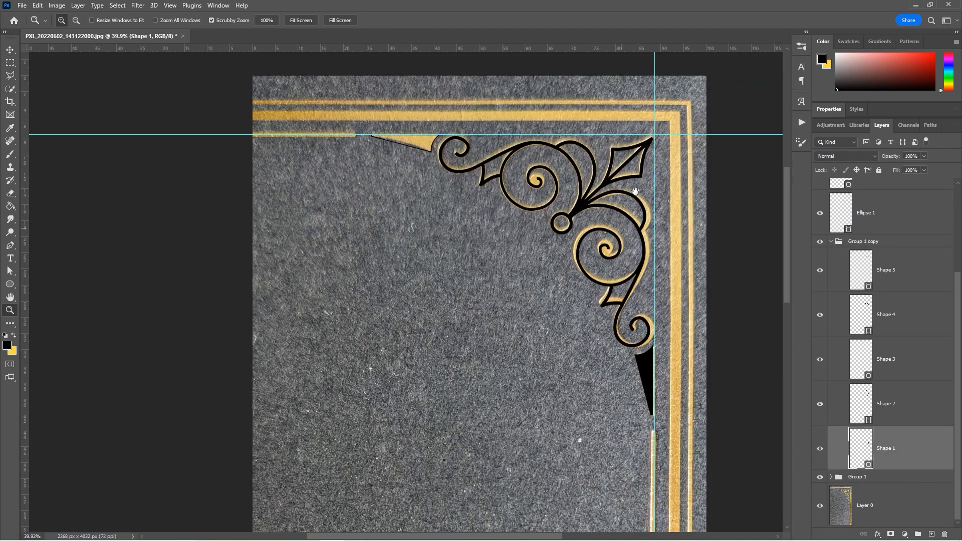
left_click(831, 241)
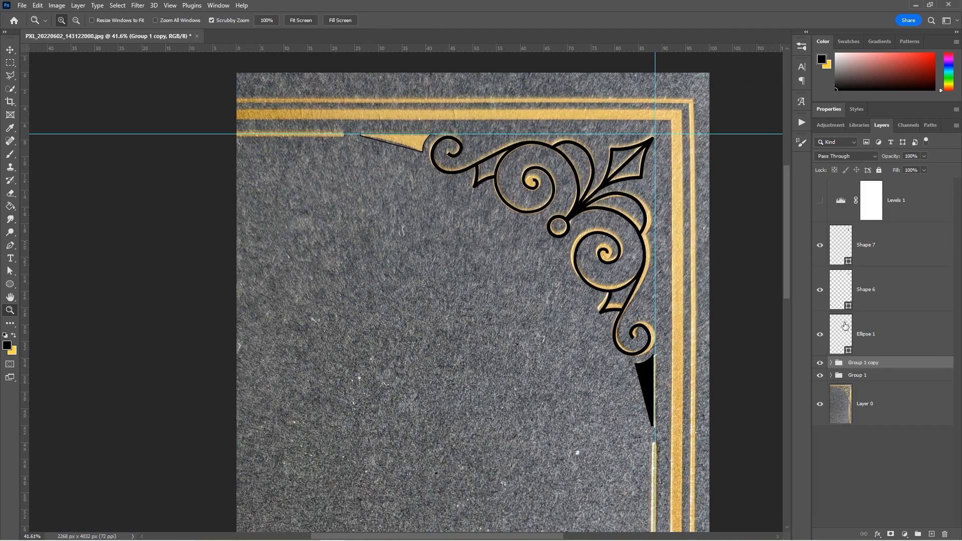
- Fill the original wedge (Shape 1) in Group 1 with solid black
left_click(831, 375)
scroll(881, 406, "down", 3)
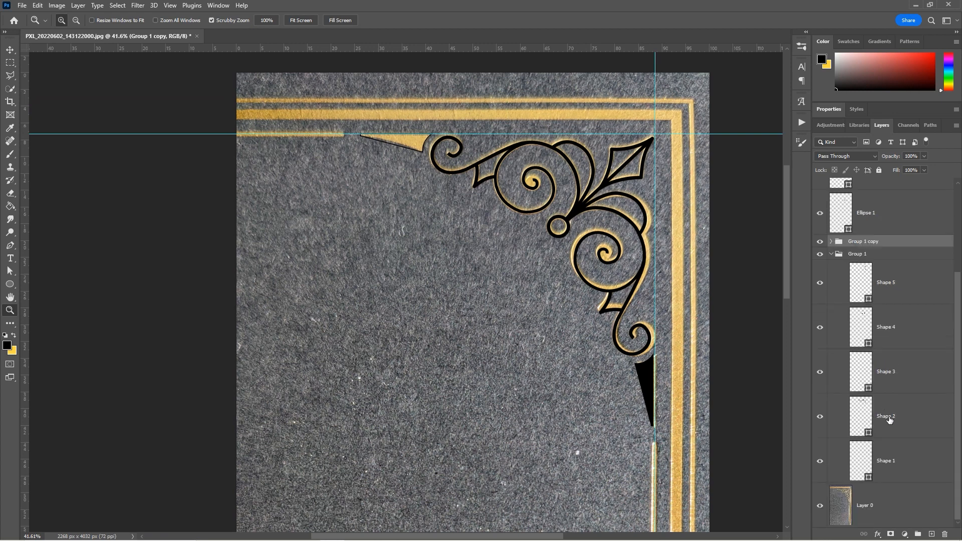
left_click(887, 458)
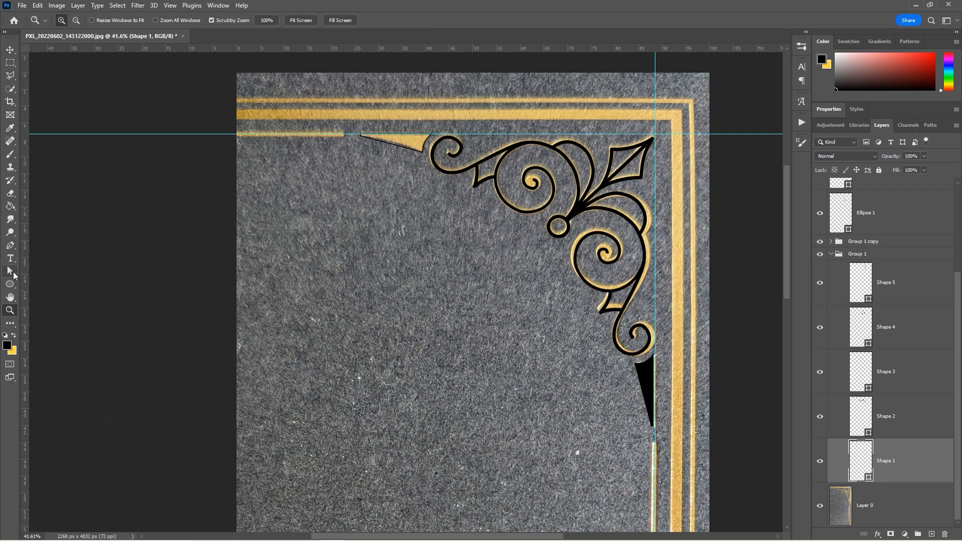
left_click(13, 275)
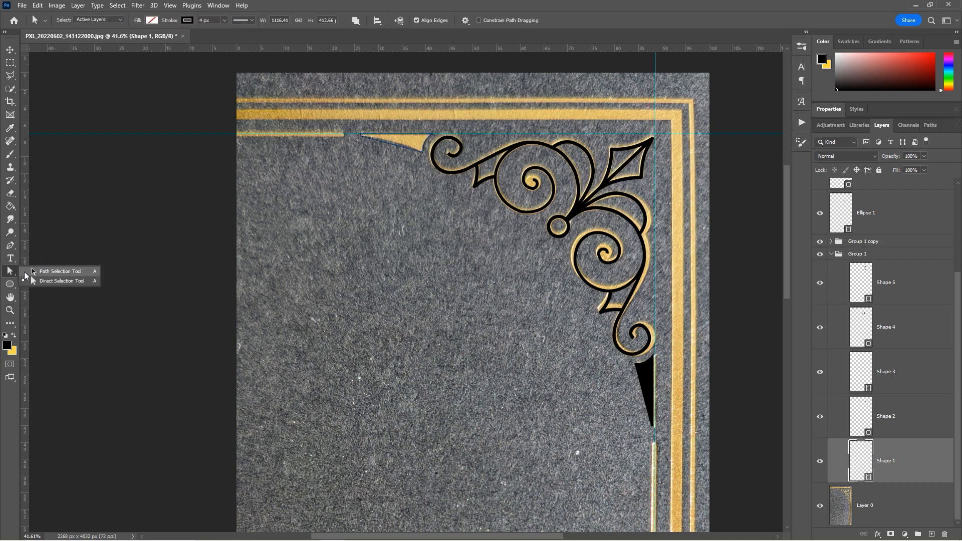
left_click(91, 281)
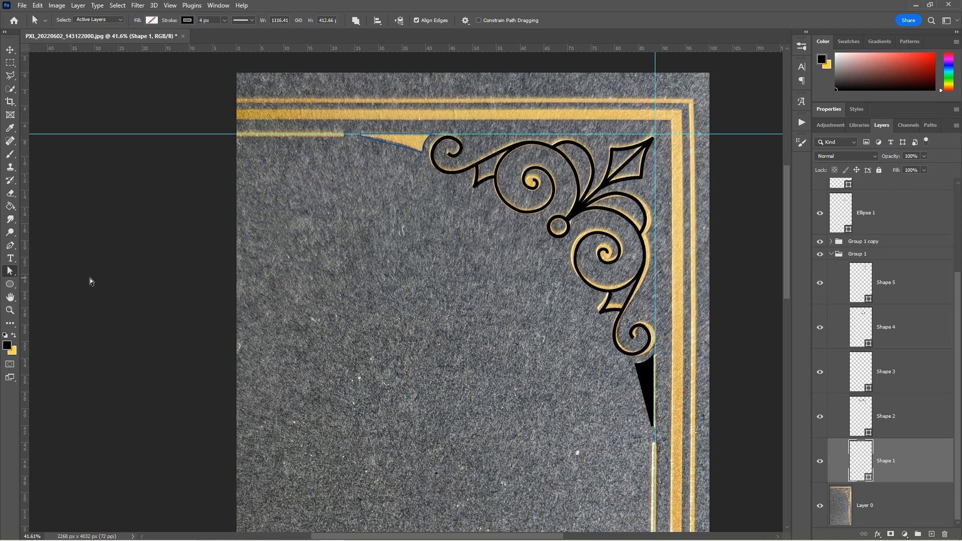
left_click(157, 23)
left_click(87, 74)
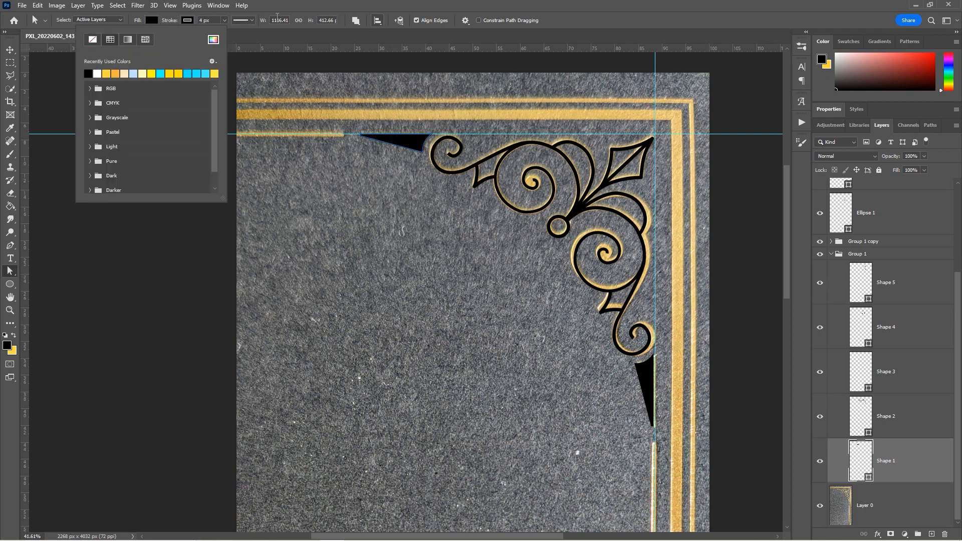
left_click(317, 9)
- Draw a horizontal line about 517 px long along the short inner gold bar and set its stroke to 16 px
key("z")
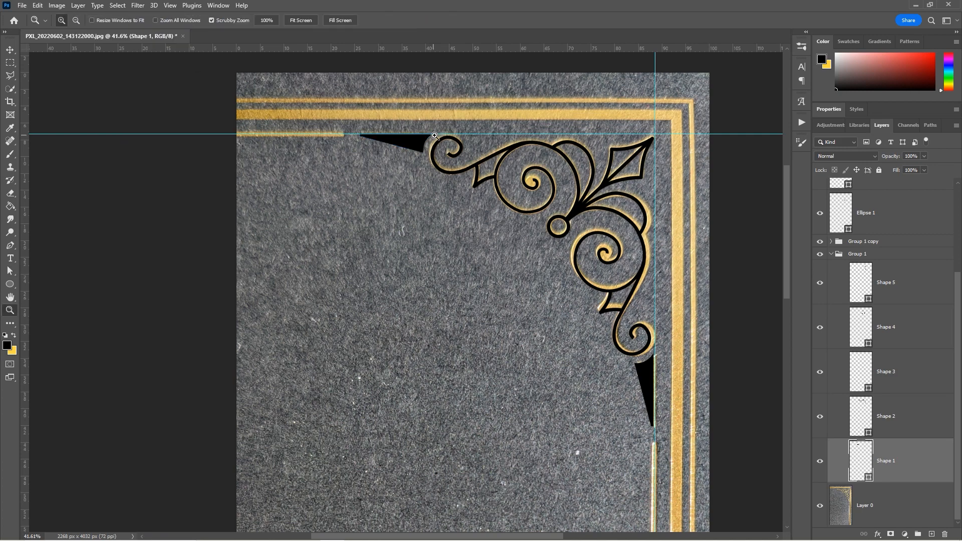
left_click_drag(583, 168, 595, 168)
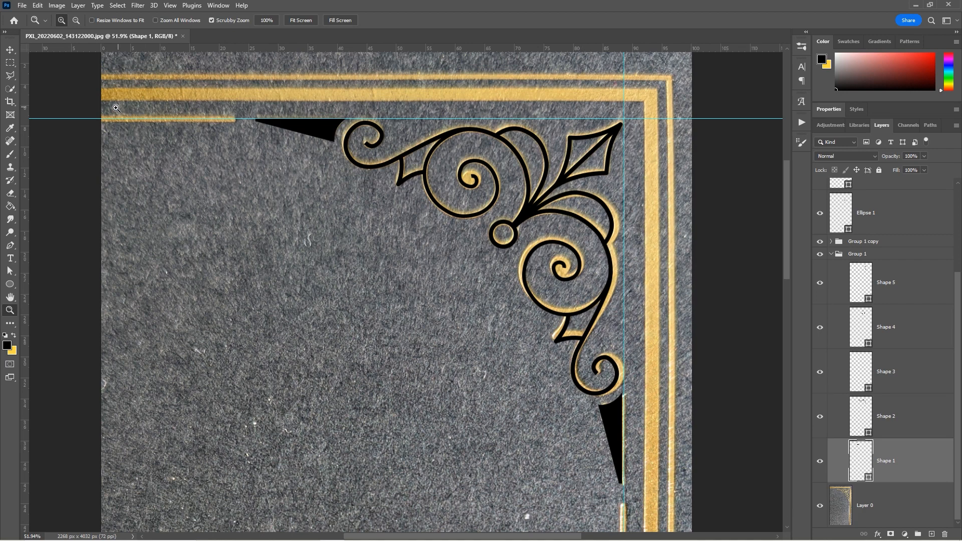
left_click_drag(113, 102, 264, 148)
key("p")
left_click(91, 148)
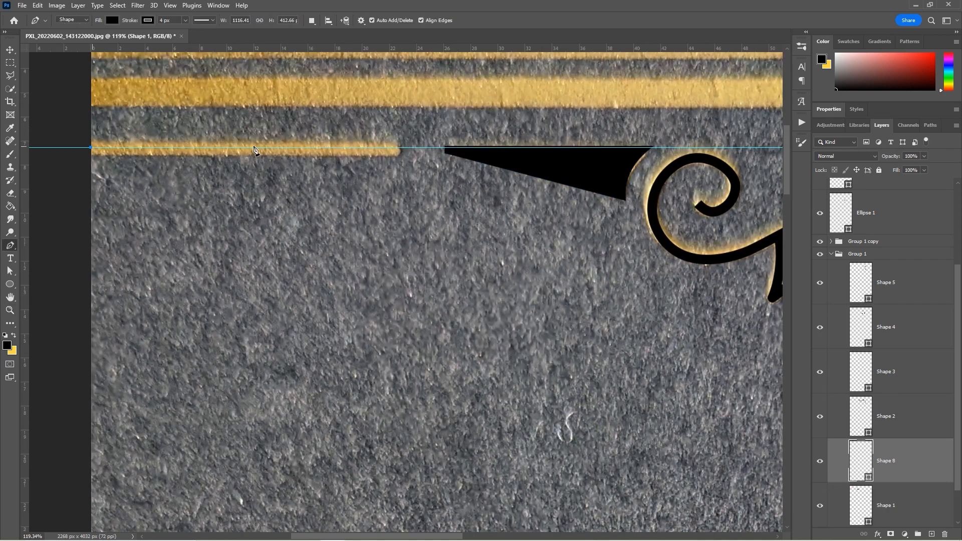
left_click(400, 148)
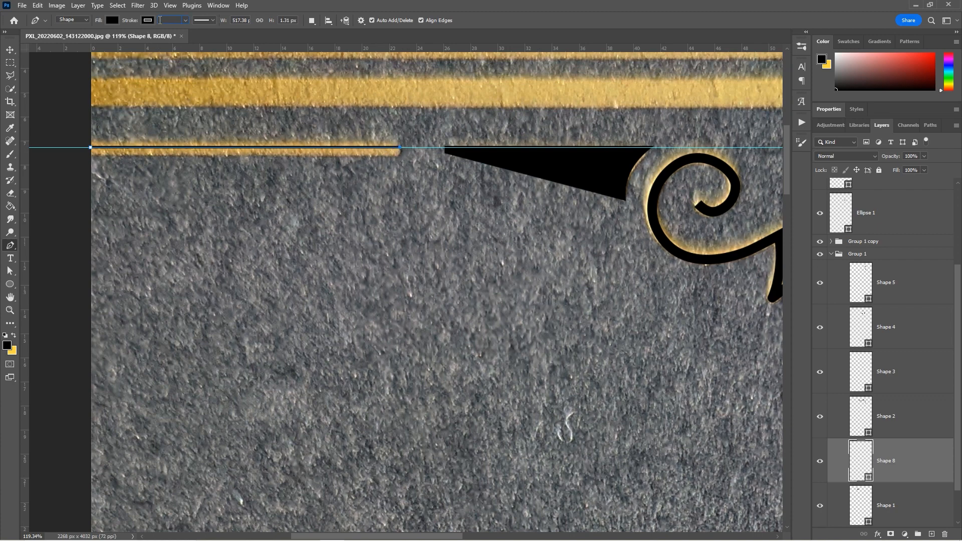
type("6")
key("Return")
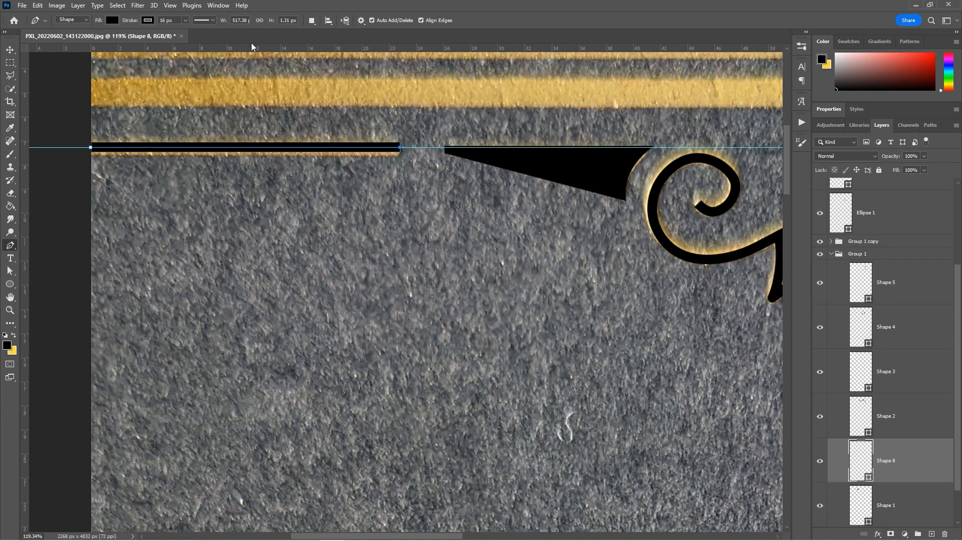
- Nudge the short line down slightly so it sits on the inner gold bar
left_click(11, 51)
key("Down")
key("Down")
key("Down")
key("Down")
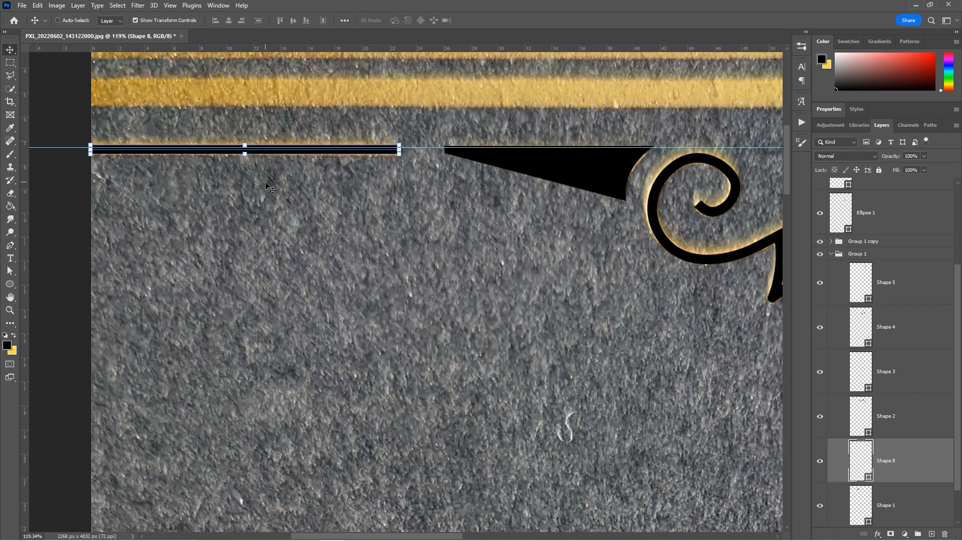
key("Down")
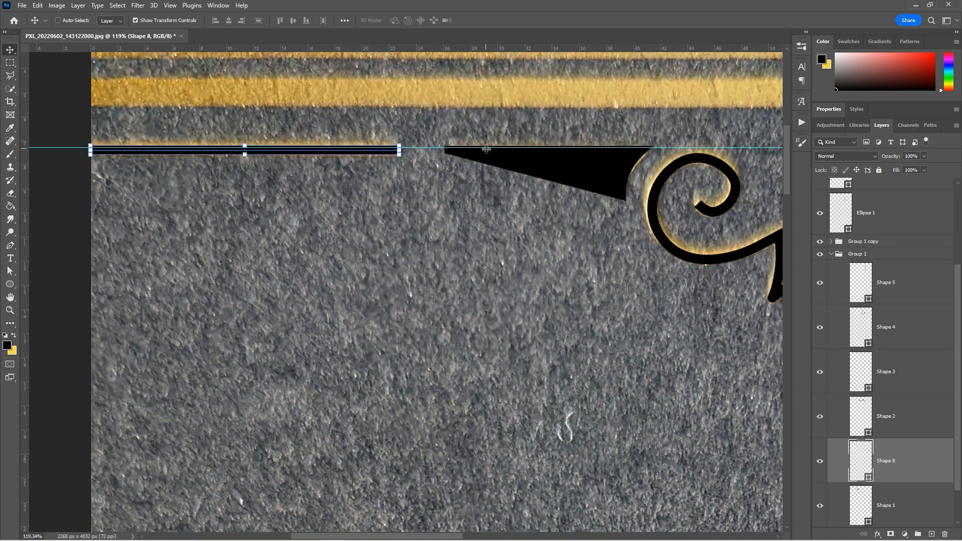
- Draw a horizontal line about 2179 px long along the outermost upper gold border as a separate shape and select its path
key("z")
left_click_drag(440, 136, 519, 139)
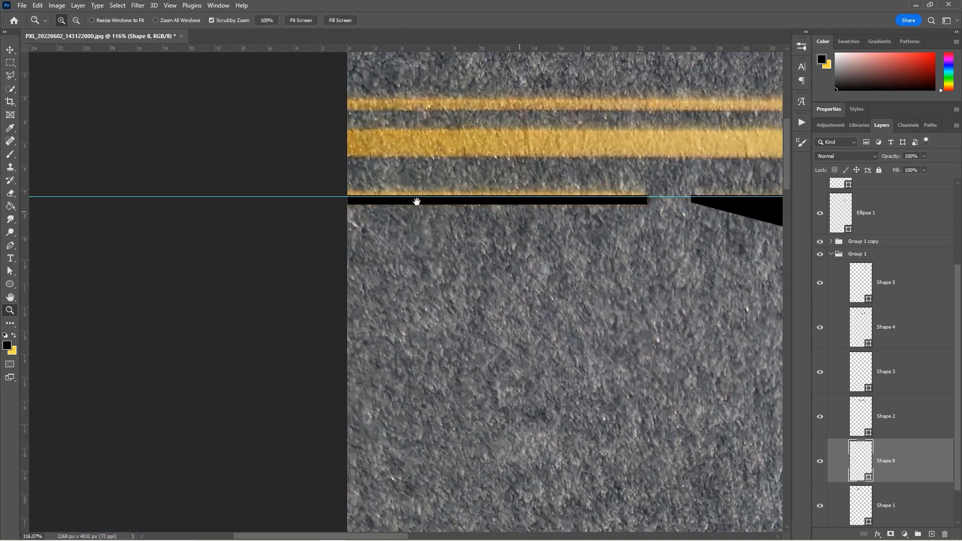
left_click_drag(349, 199, 317, 208)
left_click_drag(460, 208, 207, 289)
left_click_drag(400, 246, 382, 231)
key("p")
left_click(198, 223)
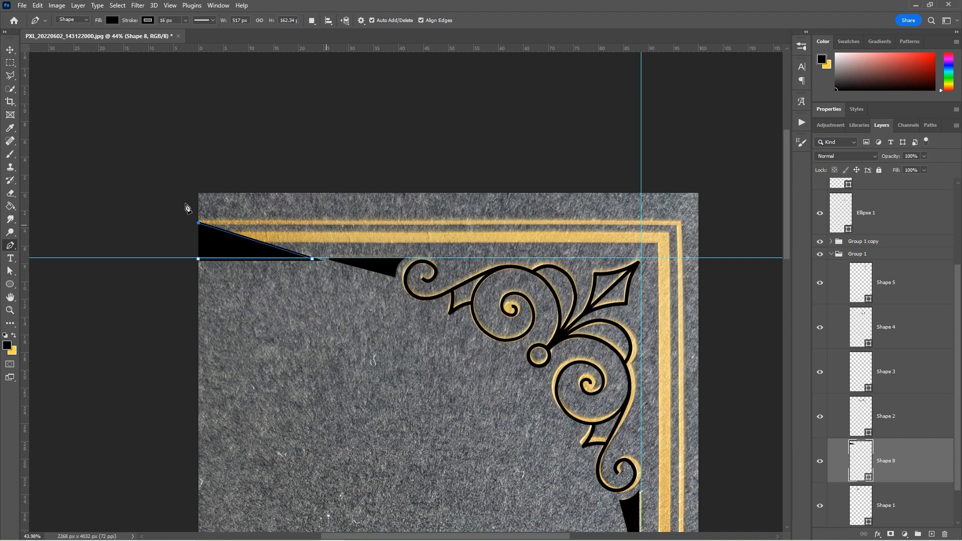
key("ctrl+z")
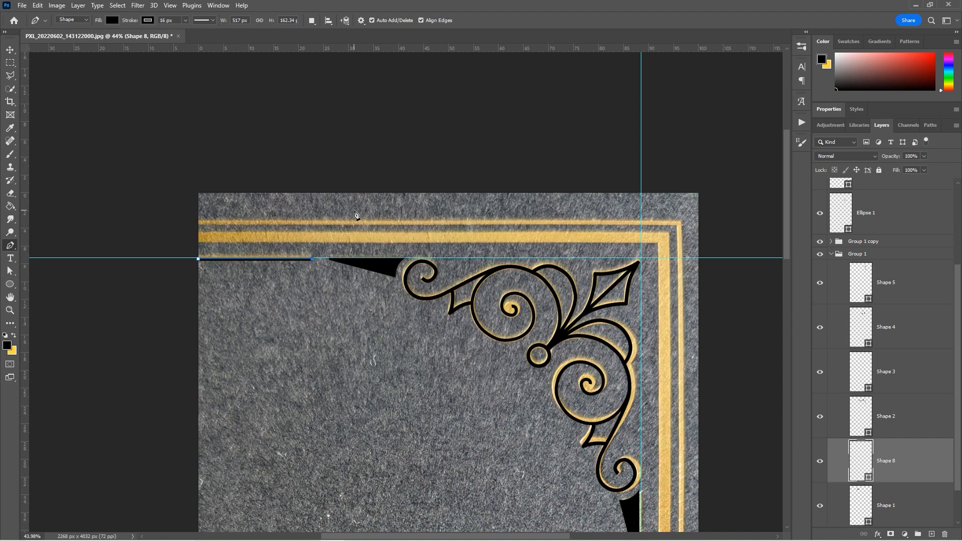
key("Escape")
left_click(199, 222)
left_click(679, 223)
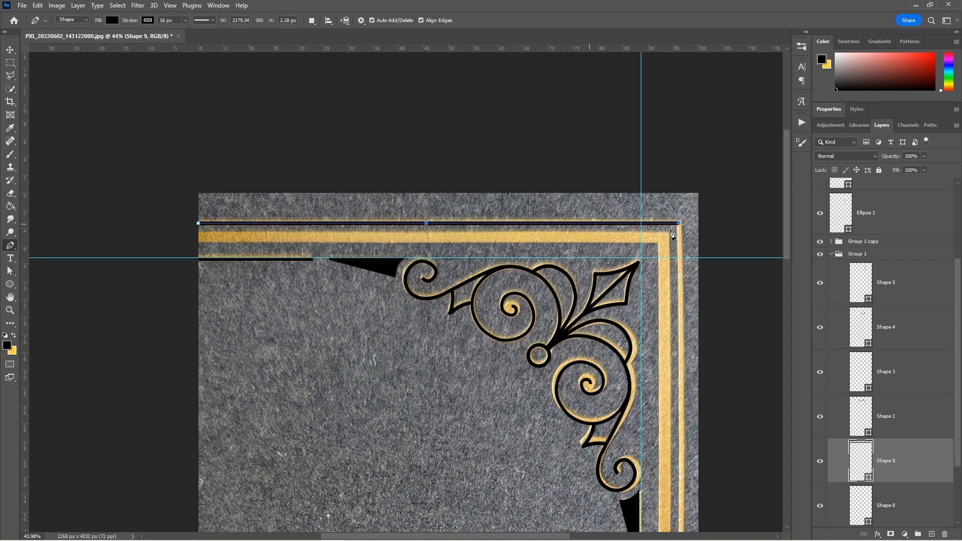
key("v")
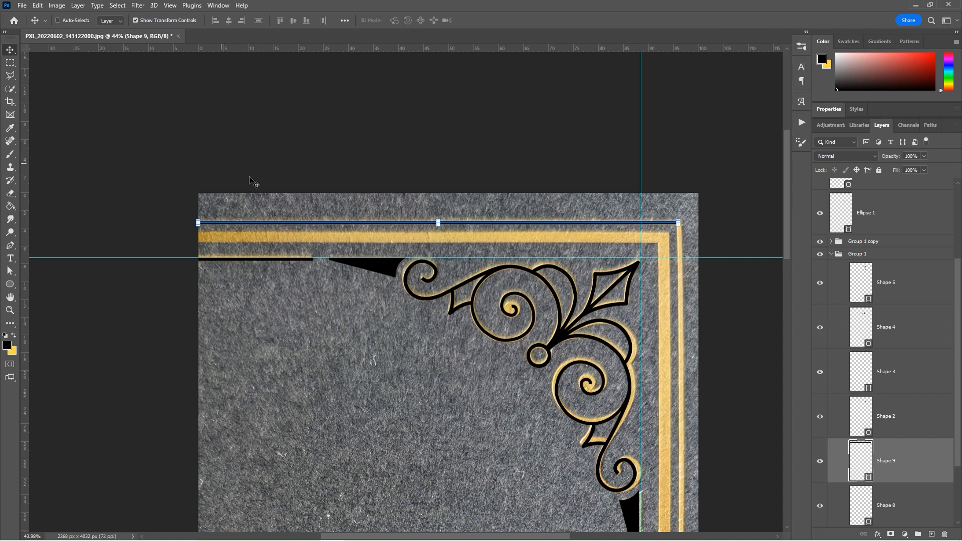
left_click(11, 271)
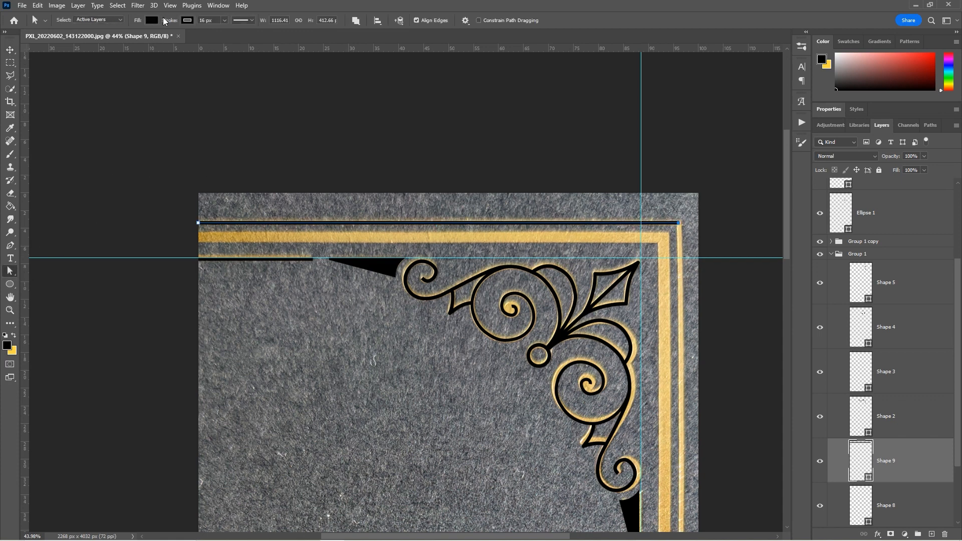
key("Return")
left_click(12, 50)
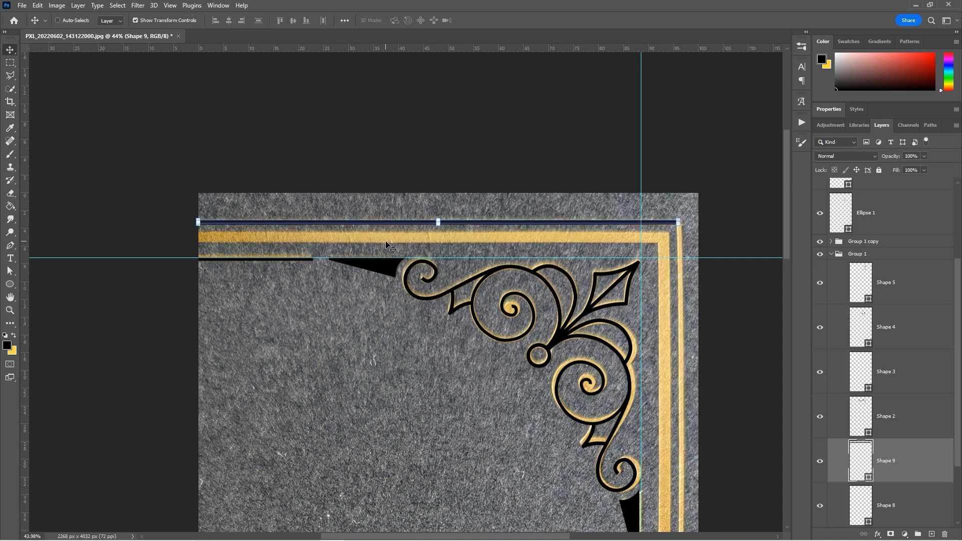
key("p")
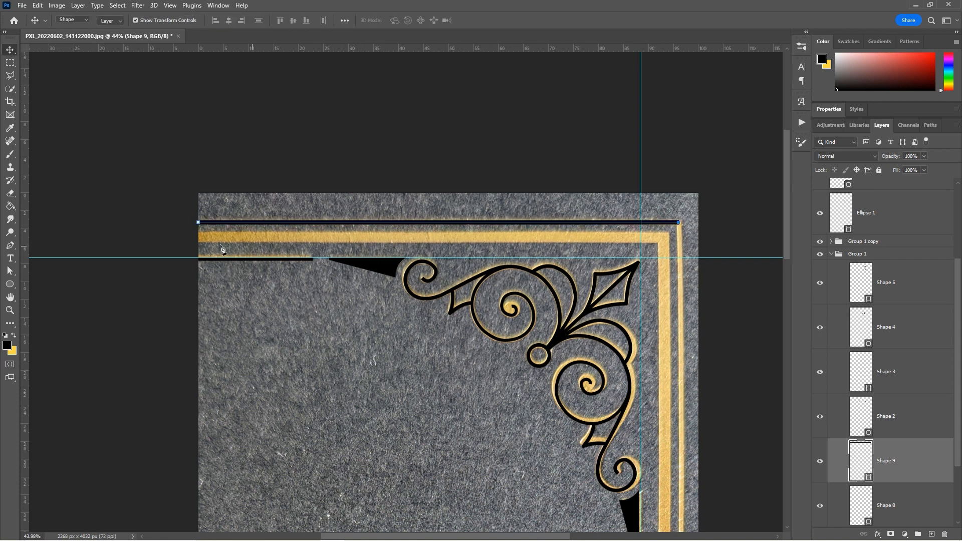
left_click(197, 237)
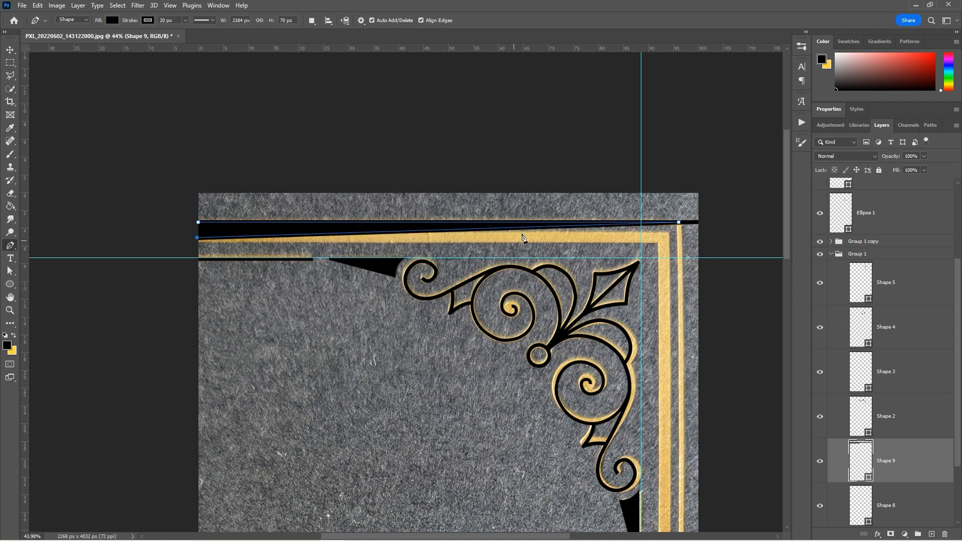
key("ctrl+z")
key("Escape")
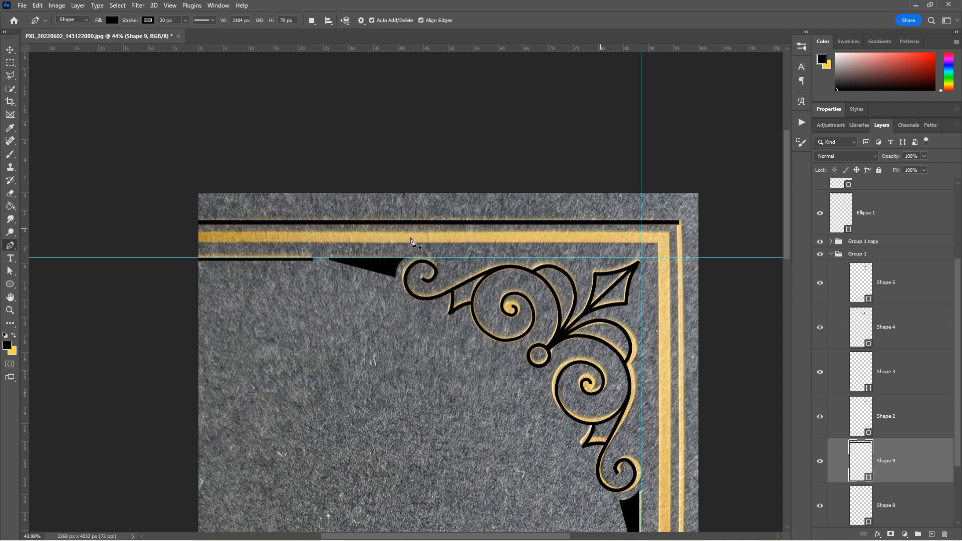
- Draw a horizontal line about 2109 px long along the wide upper gold band as a separate shape and set its stroke to 50 px
left_click(199, 238)
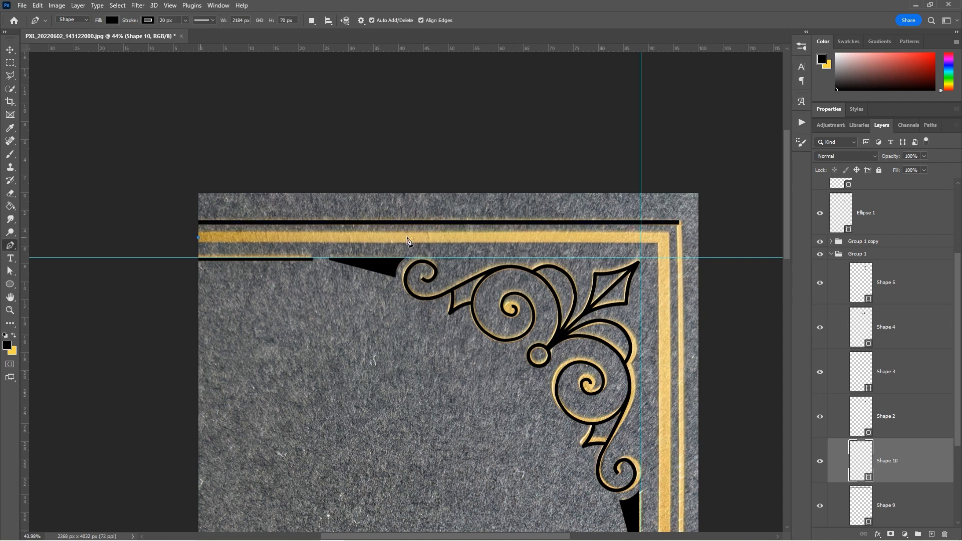
left_click(663, 239)
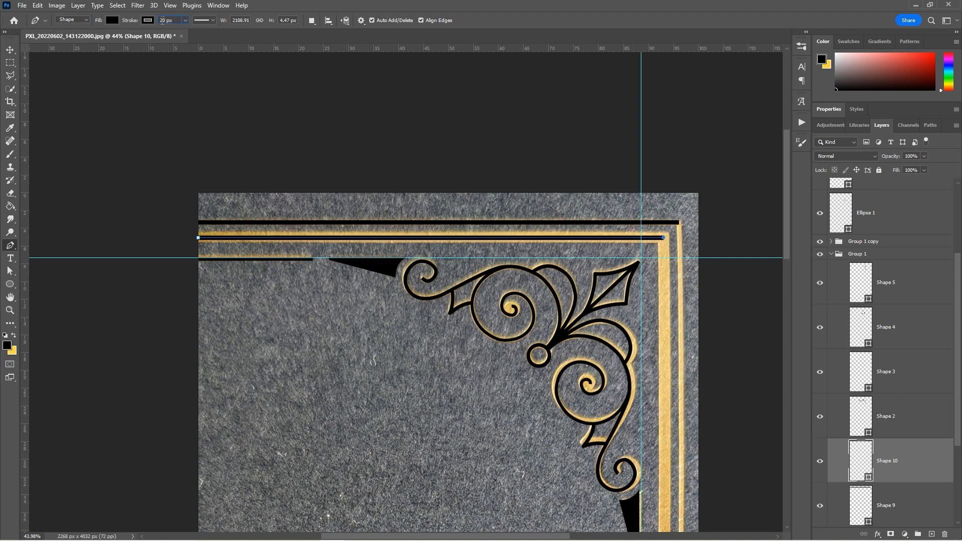
type("40")
key("Return")
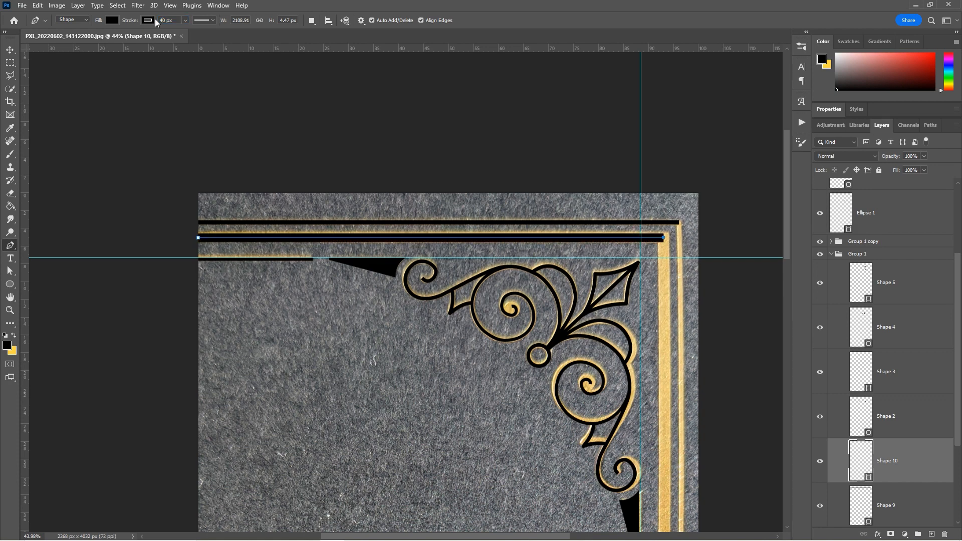
key("Return")
- Nudge the wide horizontal line up slightly so it sits centred on the gold band
left_click(9, 49)
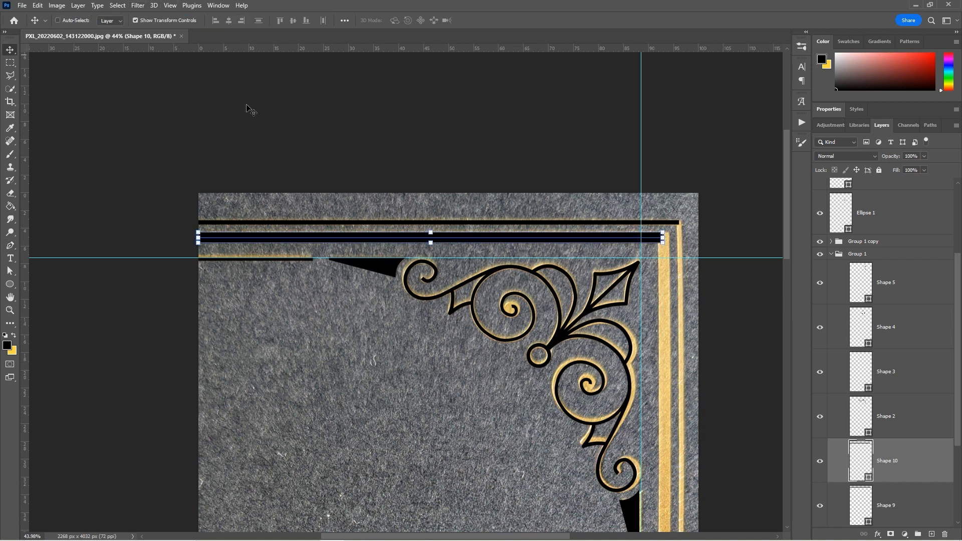
key("Up")
key("Up")
key("Up")
key("Up")
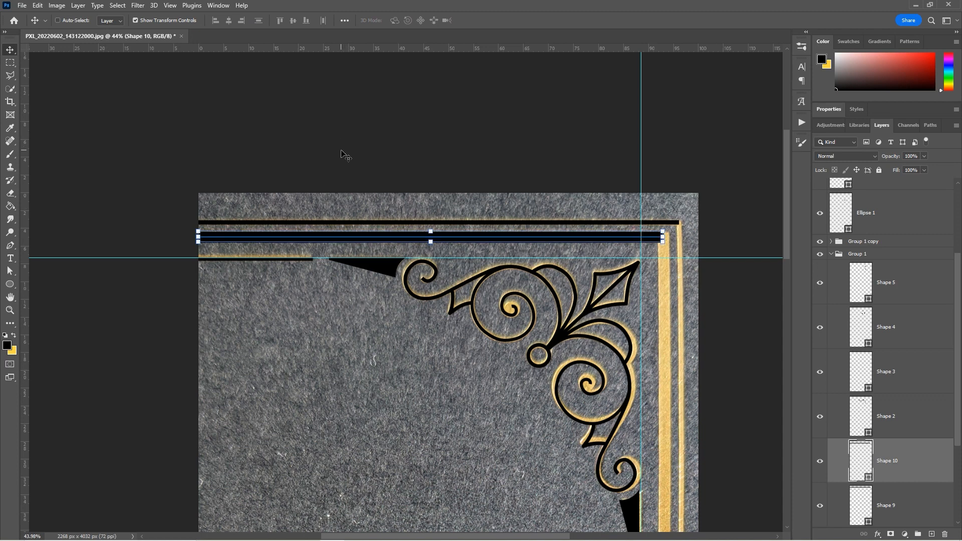
- Hide the guides over the artwork
key("z")
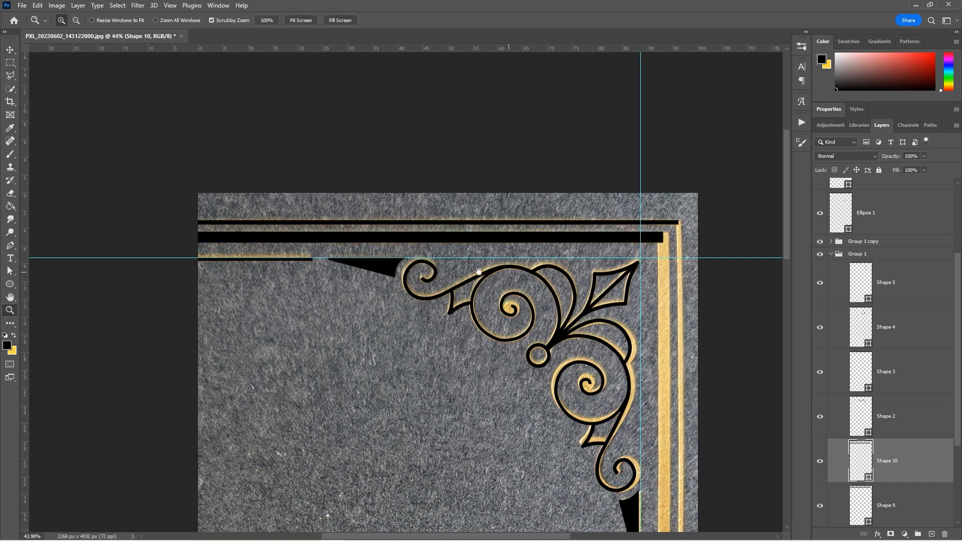
left_click_drag(496, 265, 427, 255)
key("ctrl+semicolon")
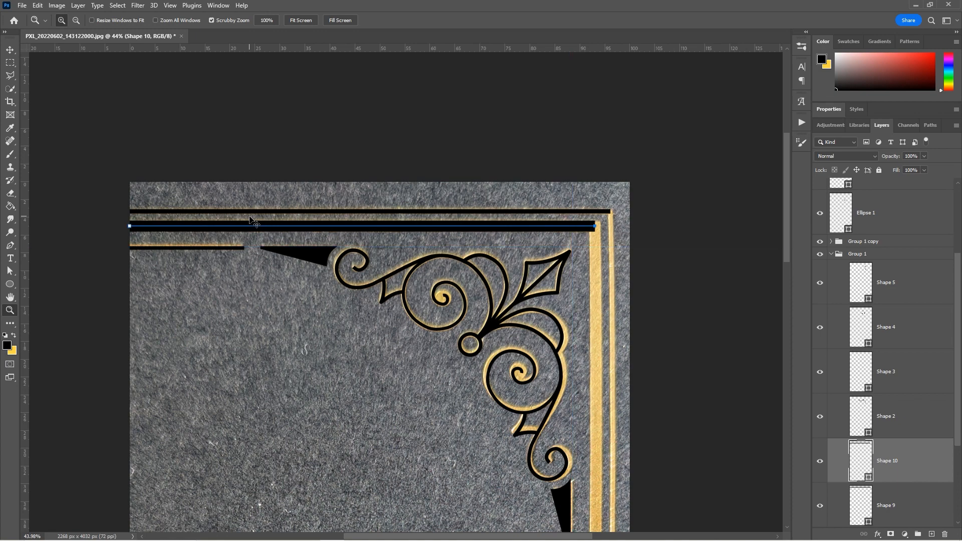
left_click_drag(470, 337, 494, 292)
- Move the Shape 10 and Shape 9 border lines out of Group 1 to above Group 1 copy, hiding other group shapes to identify them
key("v")
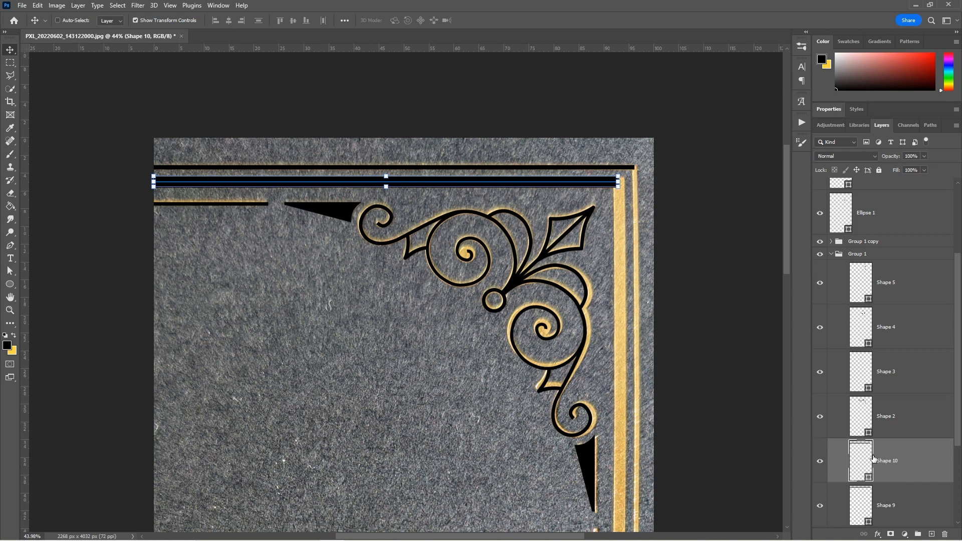
left_click_drag(881, 451, 852, 235)
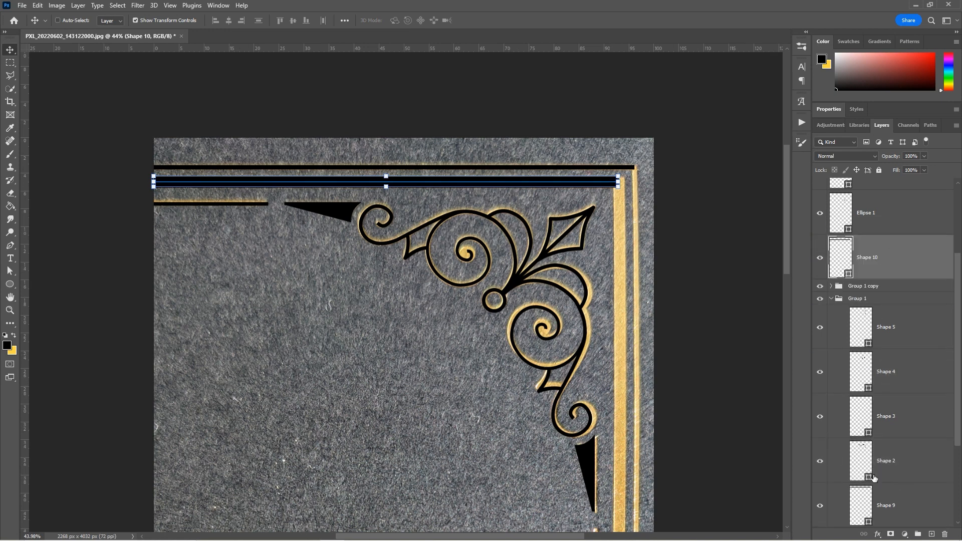
left_click(852, 468)
left_click_drag(824, 414, 822, 345)
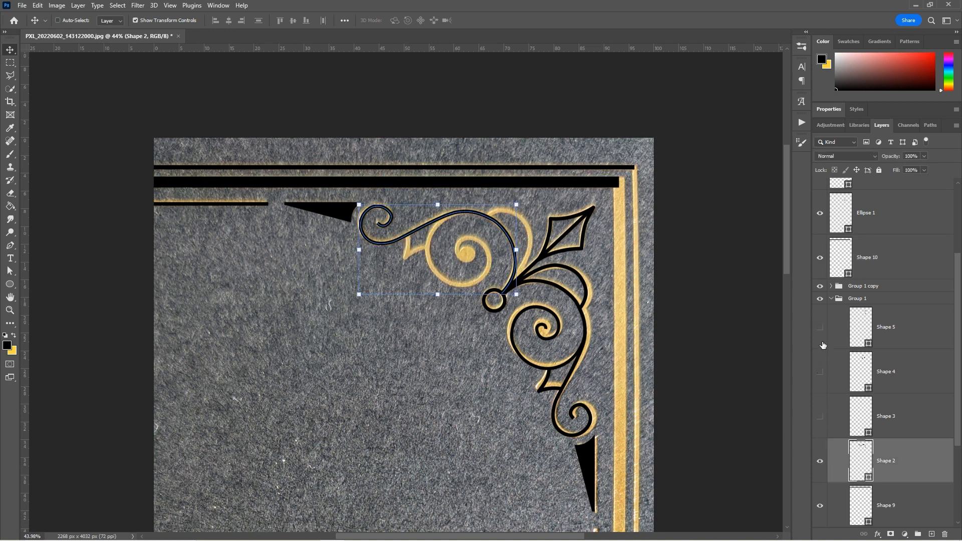
left_click(820, 464)
scroll(842, 436, "down", 3)
left_click(822, 375)
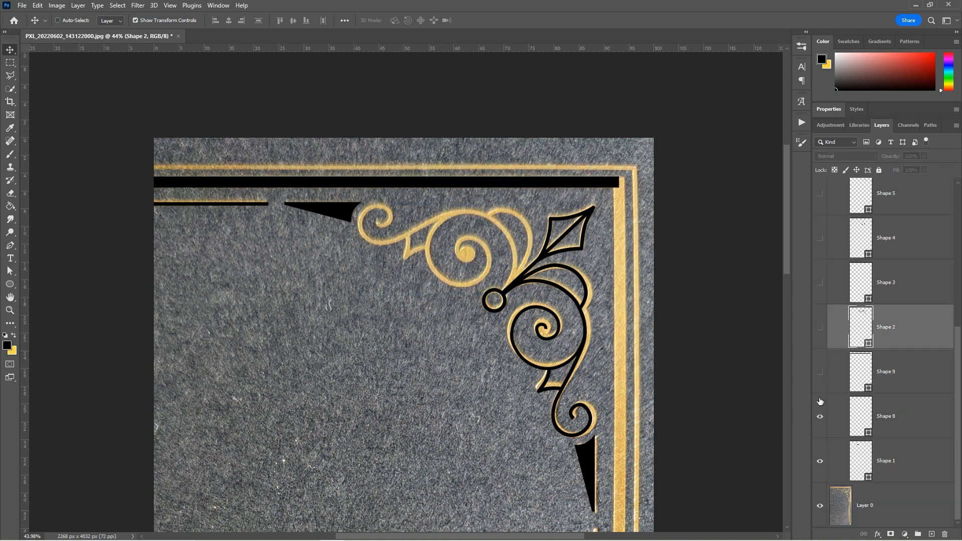
left_click(850, 371)
scroll(892, 325, "up", 5)
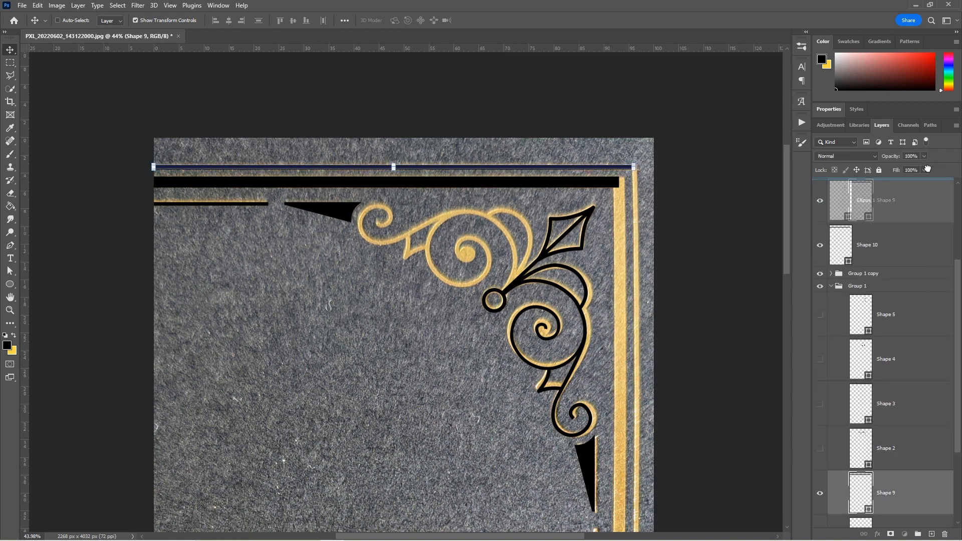
- Move the short border line Shape 8 out of Group 1 to just above Group 1 copy and show the hidden scroll shapes again
scroll(891, 226, "down", 3)
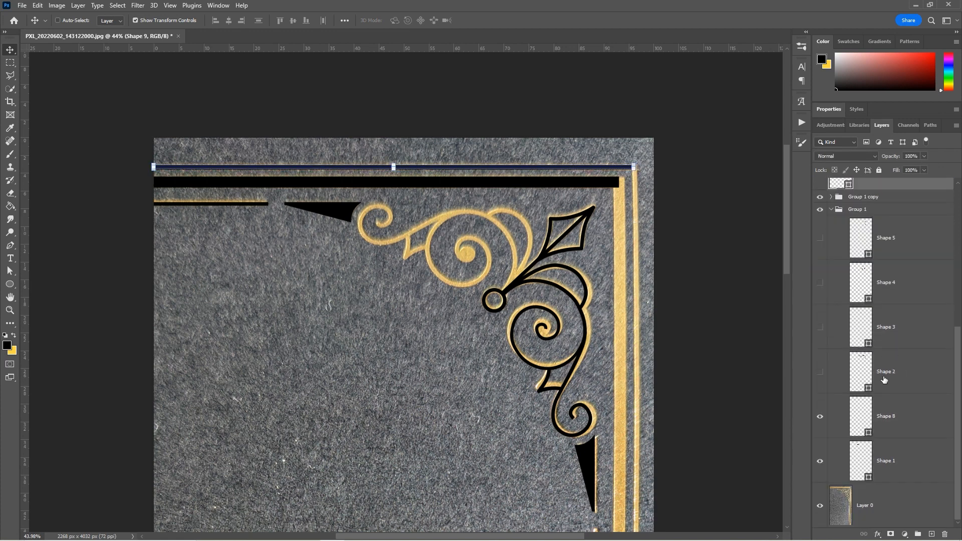
left_click(820, 419)
left_click_drag(886, 416, 851, 270)
left_click_drag(819, 381, 821, 492)
scroll(878, 405, "down", 3)
scroll(877, 361, "up", 3)
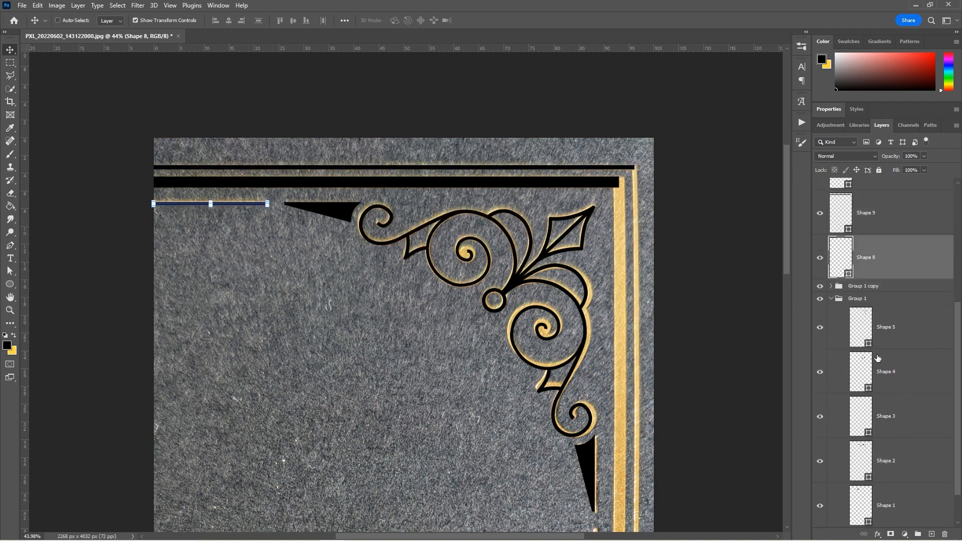
- Group the layers Shape 10, Shape 9 and Shape 8 and name the group "Lines"
left_click(887, 265, "shift")
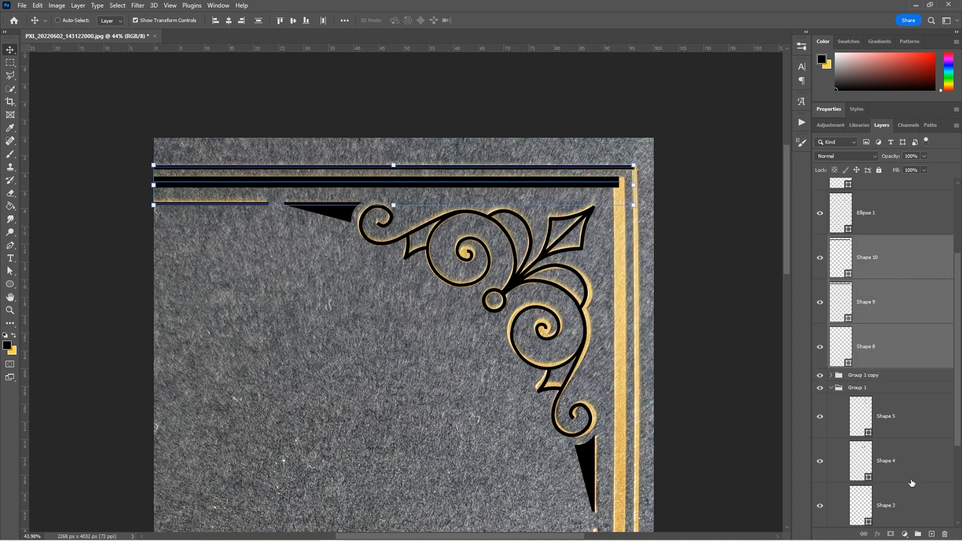
left_click(917, 534)
double_click(860, 241)
type("Lines")
key("Return")
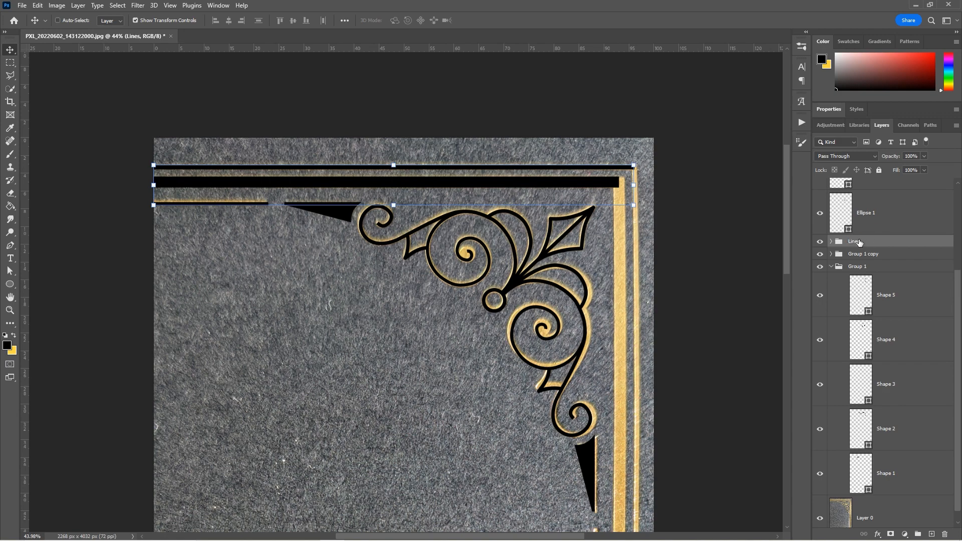
- Duplicate the Lines group and mirror the copy horizontally by setting its width to -100%
right_click(926, 242)
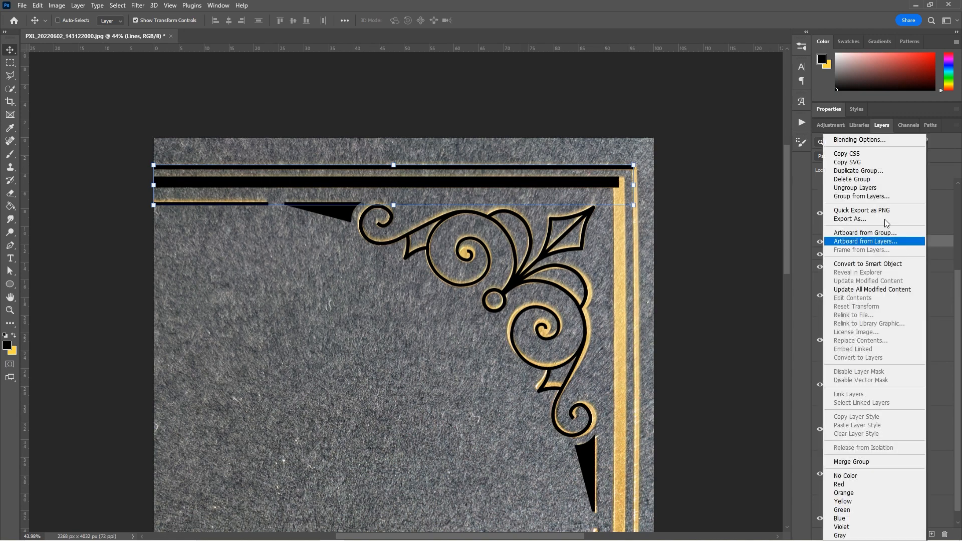
left_click(875, 172)
key("Return")
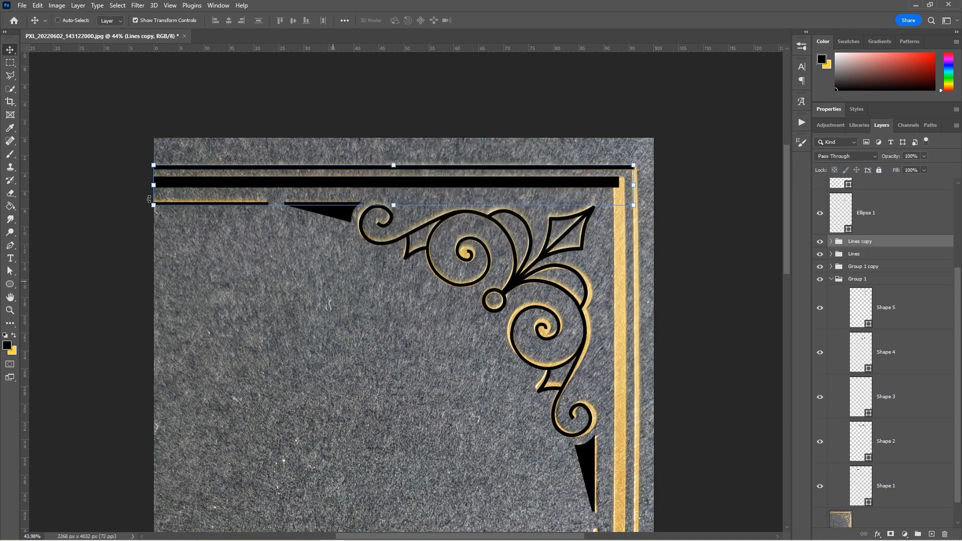
key("ctrl+t")
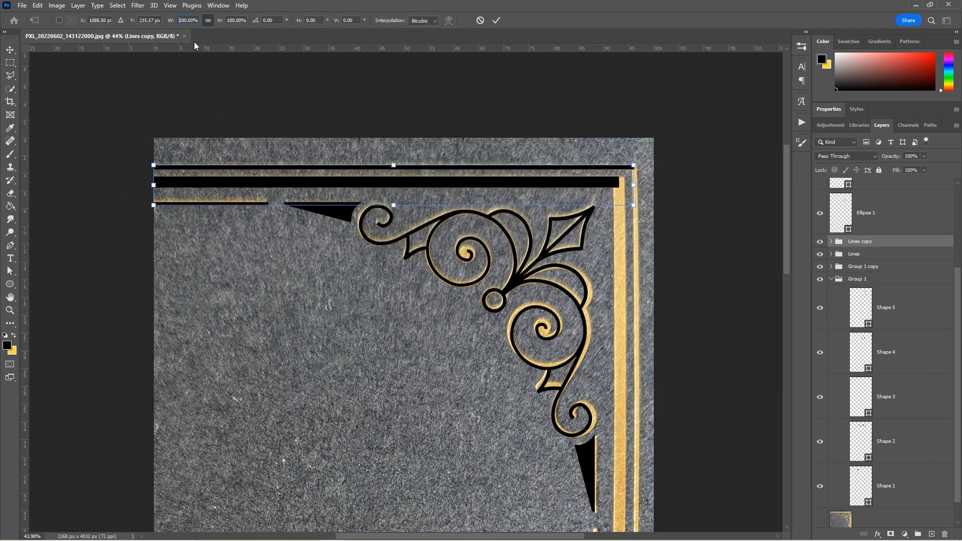
type("-100")
key("Return")
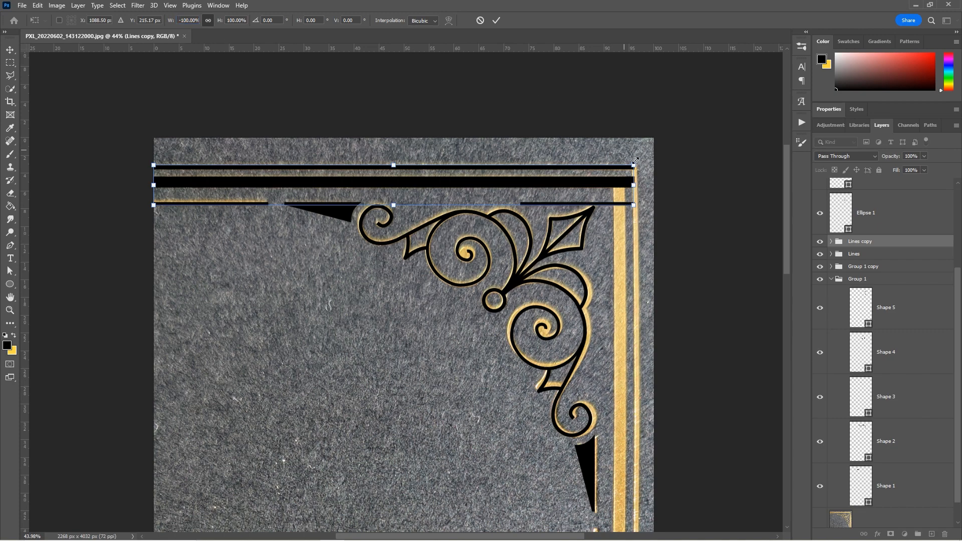
- Rotate the Lines copy by -90° and place it over the vertical gold border lines
left_click_drag(641, 157, 444, 337)
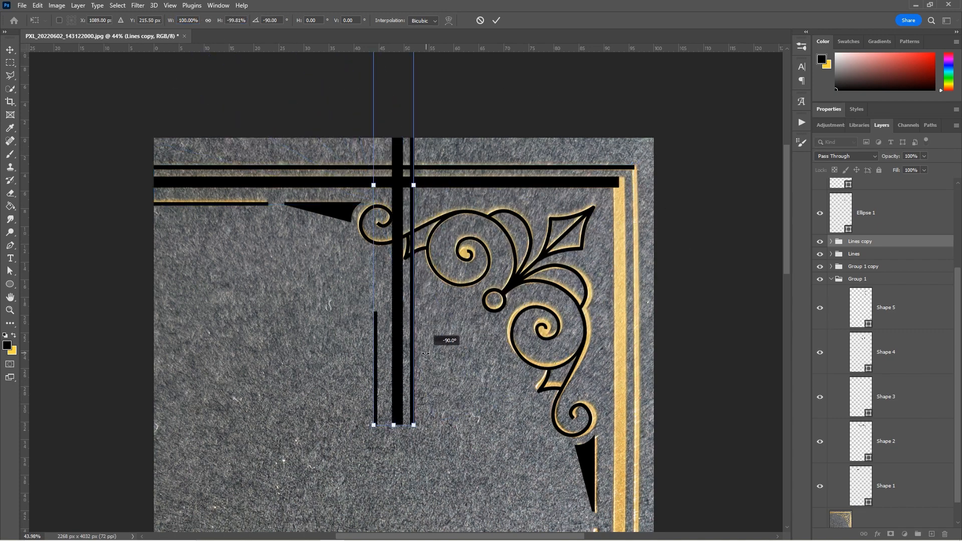
left_click_drag(420, 175, 619, 350)
key("ctrl+z")
key("ctrl+z")
key("Return")
- Nudge the Lines copy left and up until its outer line meets the outer horizontal line squarely at the corner
key("z")
left_click_drag(658, 158, 729, 179)
key("v")
key("Left")
key("Left")
key("Left")
key("Left")
key("Left")
key("Left")
key("Left")
key("Left")
key("Left")
key("Left")
key("Left")
key("Up")
key("Up")
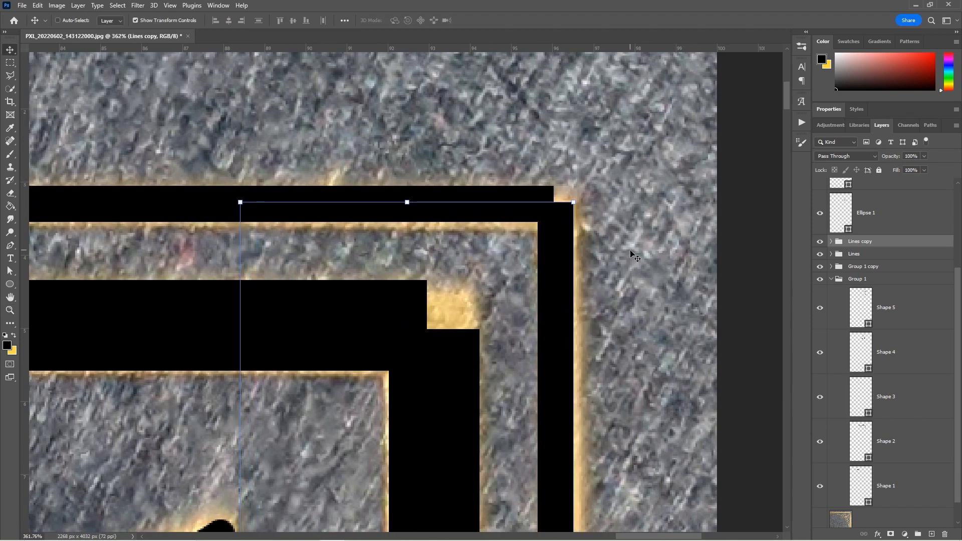
key("Left")
key("Left")
key("z")
left_click_drag(630, 254, 505, 275)
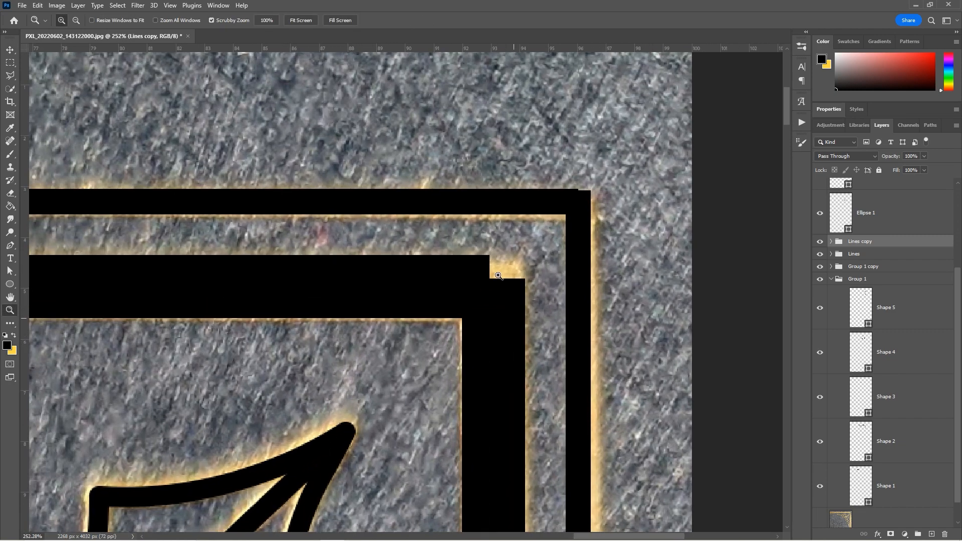
scroll(493, 279, "right", 2)
key("v")
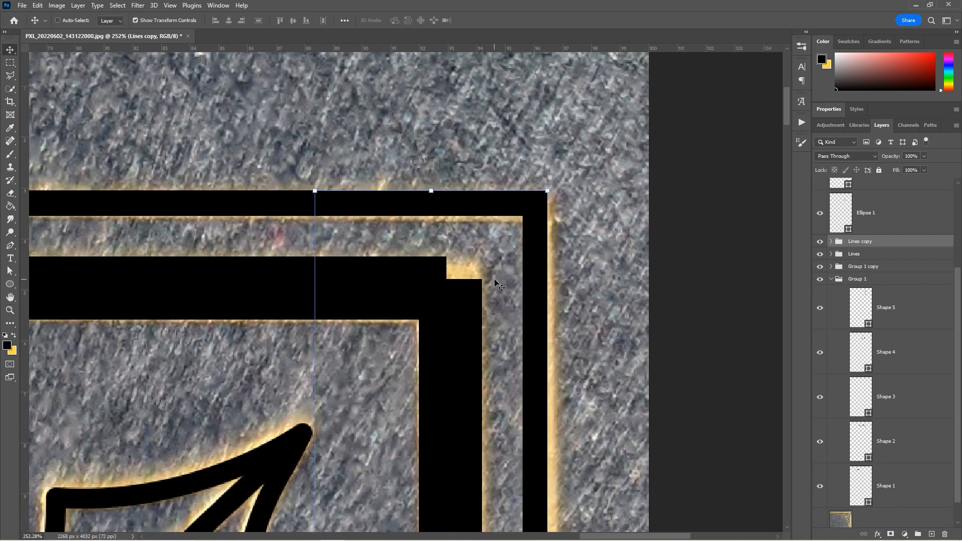
- Extend the corner end of the wide horizontal line (Shape 10 in Lines) to close the gap with the wide vertical line
key("z")
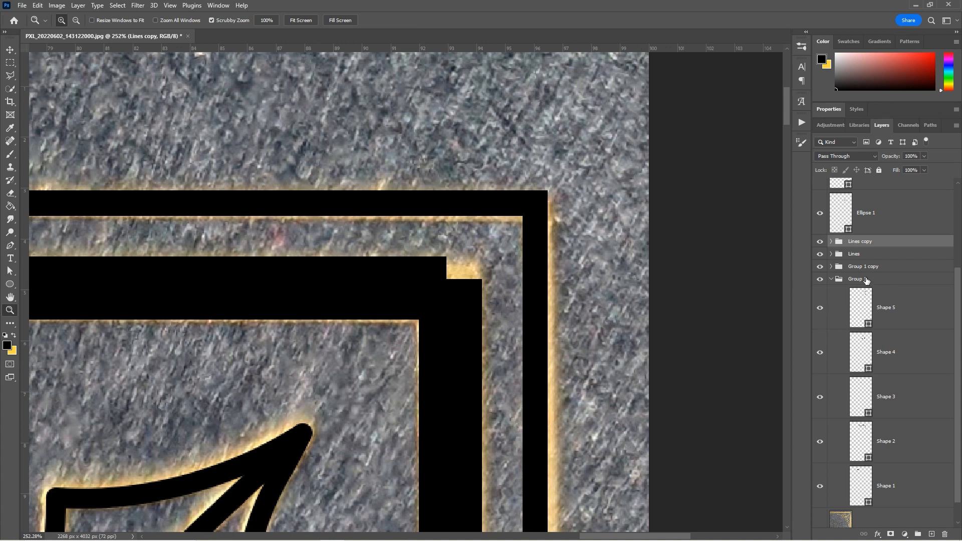
left_click(831, 254)
left_click(881, 333)
left_click(822, 315)
left_click(820, 283)
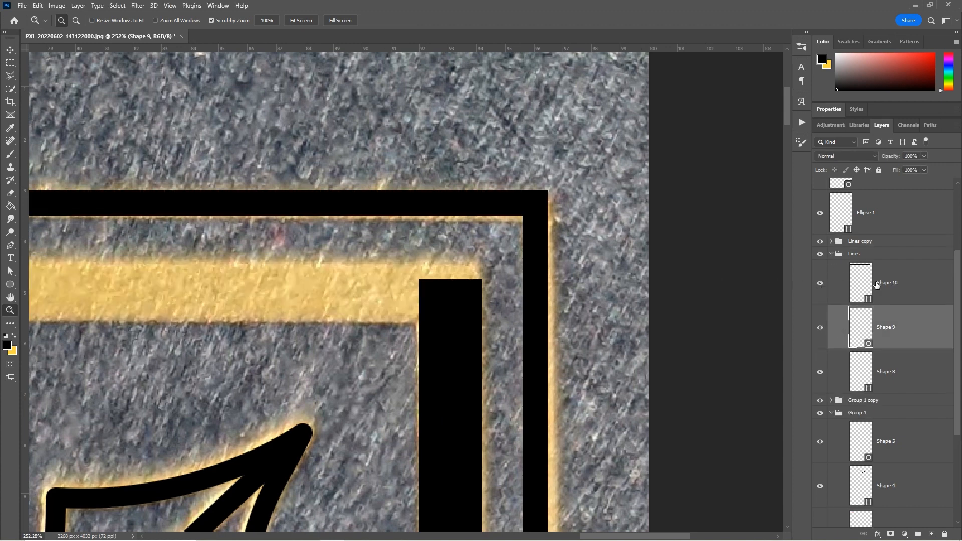
left_click(820, 283)
left_click(886, 282)
left_click(10, 270)
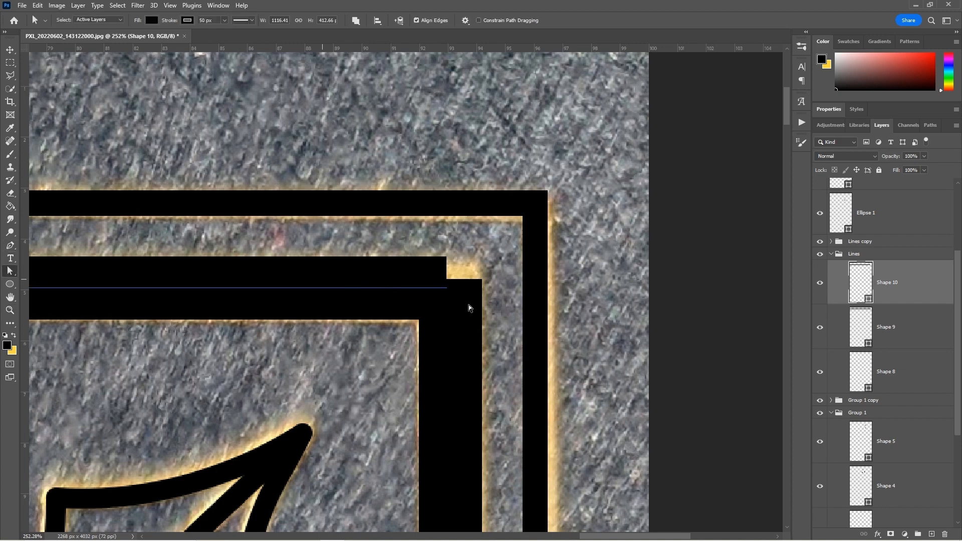
left_click_drag(465, 308, 381, 222)
- Crop the document to the traced corner area, about 2268 x 2303 px, and hide the photo on Layer 0
key("z")
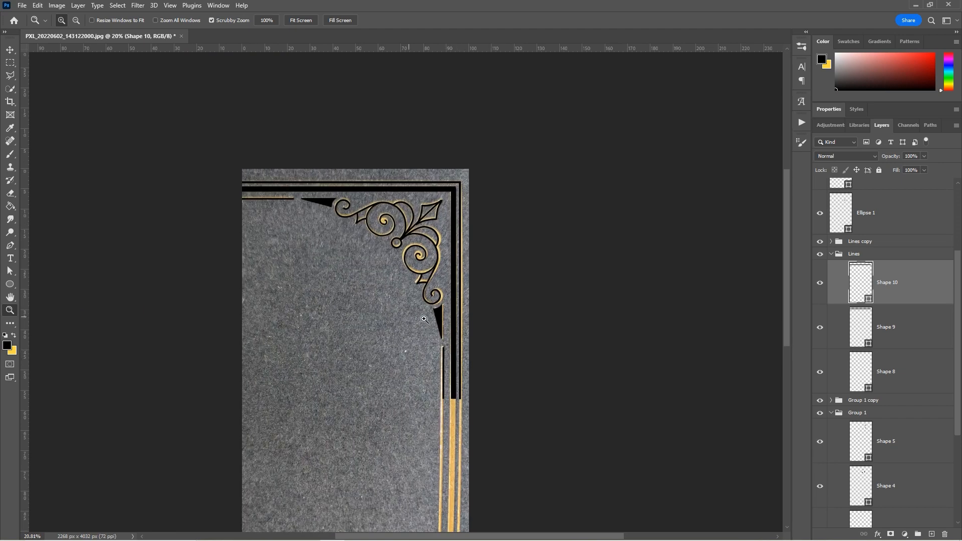
scroll(424, 319, "up", 2)
left_click_drag(408, 304, 428, 313)
key("m")
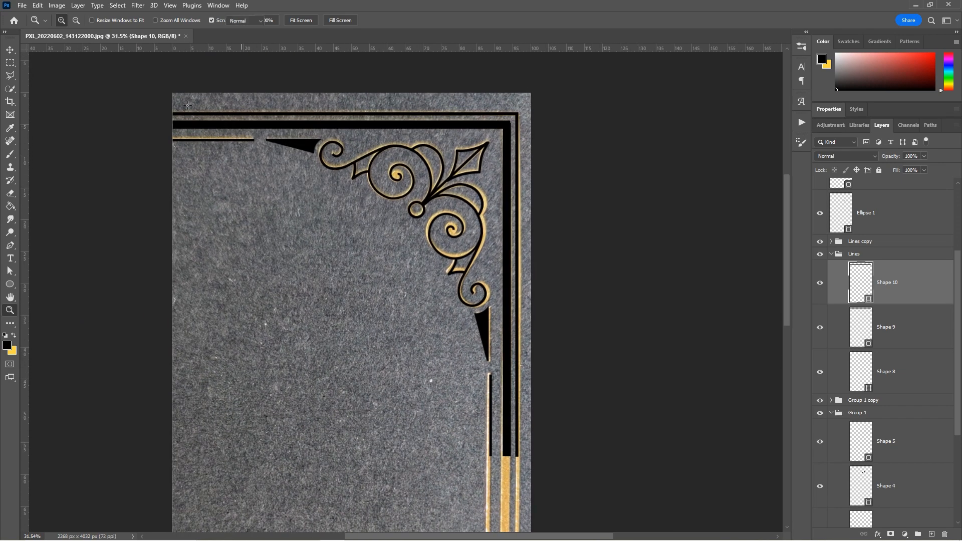
left_click_drag(155, 85, 615, 456)
key("c")
key("Return")
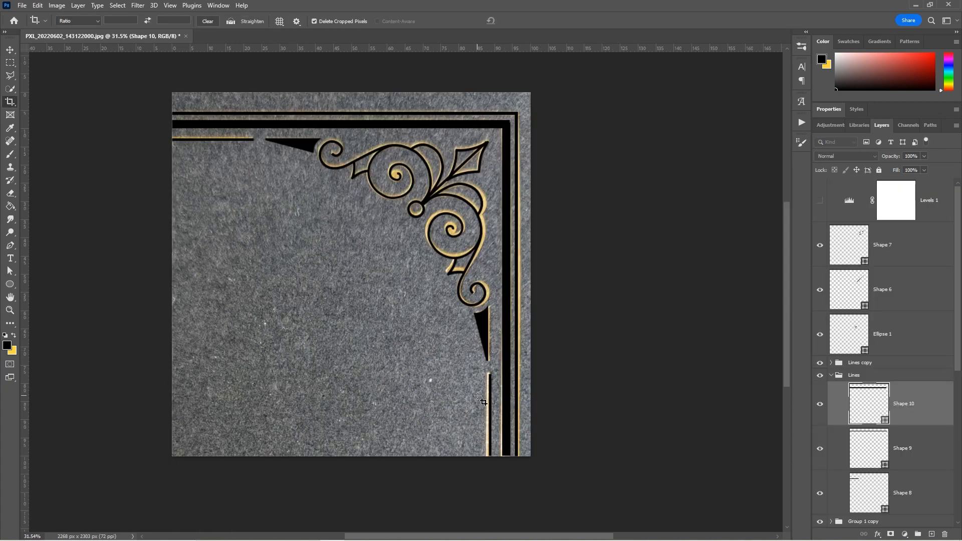
left_click(820, 433)
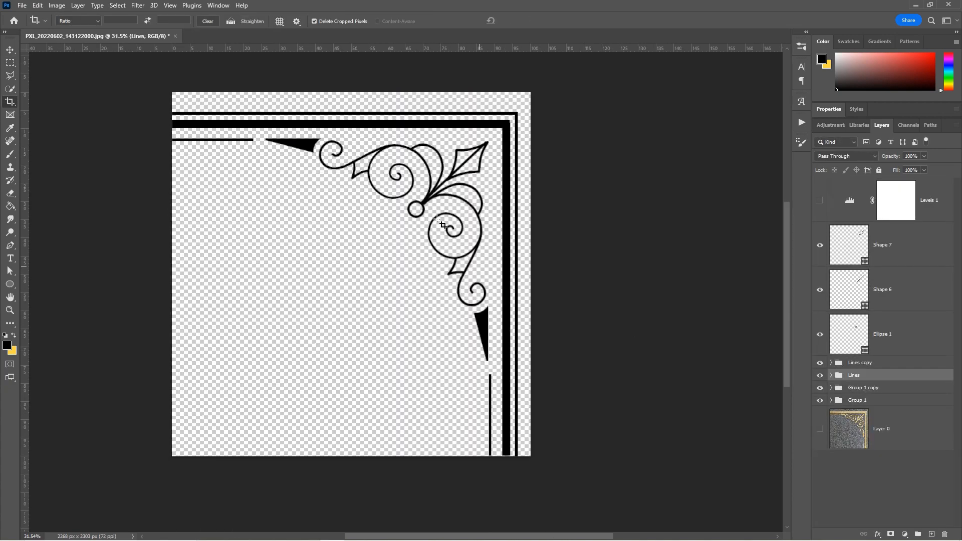
- Add a new layer directly above Layer 0 and fill it with white
left_click(892, 429)
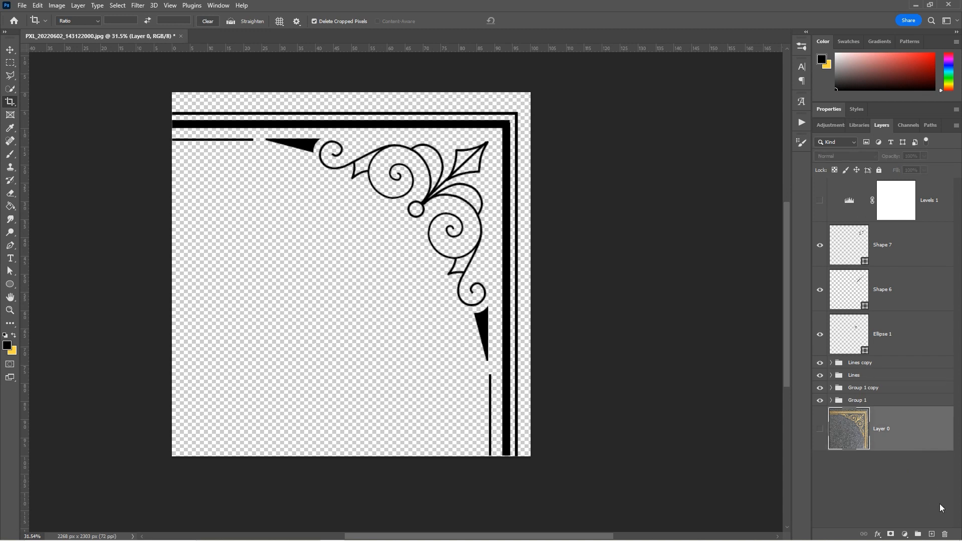
left_click(931, 534)
key("g")
key("d")
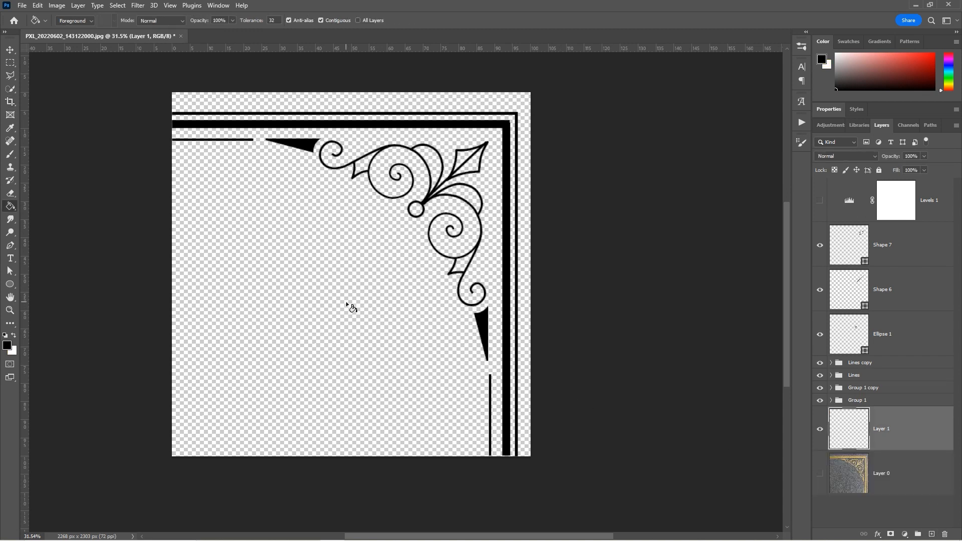
key("x")
left_click(270, 282)
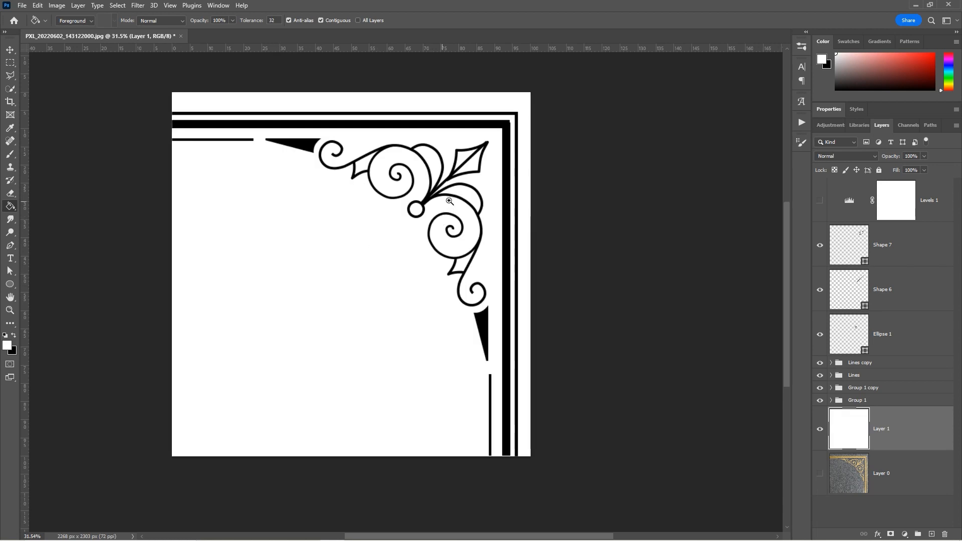
- Hide the white Layer 1, show the photo on Layer 0 again and select Group 1
key("z")
left_click_drag(449, 165, 731, 367)
left_click(821, 435)
left_click(819, 473)
left_click_drag(316, 207, 418, 258)
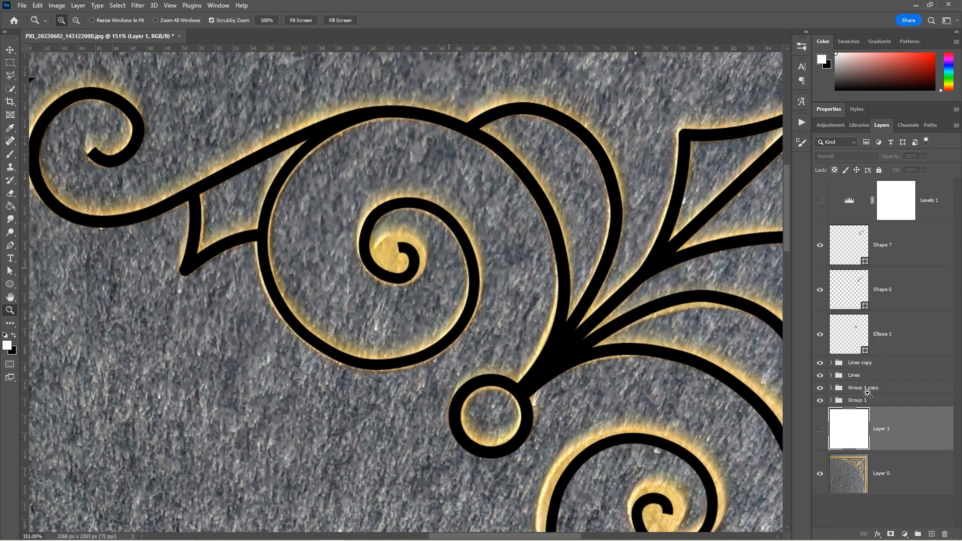
left_click(820, 400)
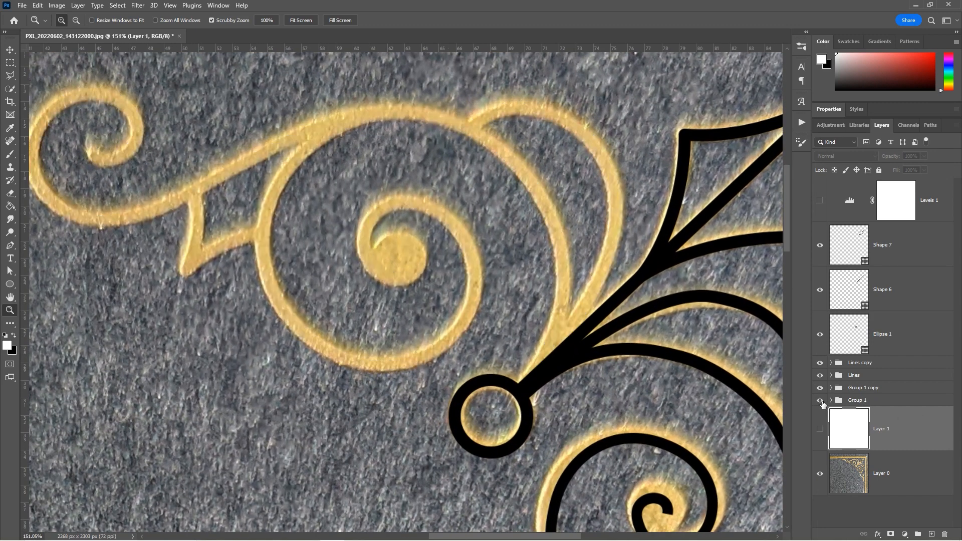
left_click(820, 400)
left_click(851, 405)
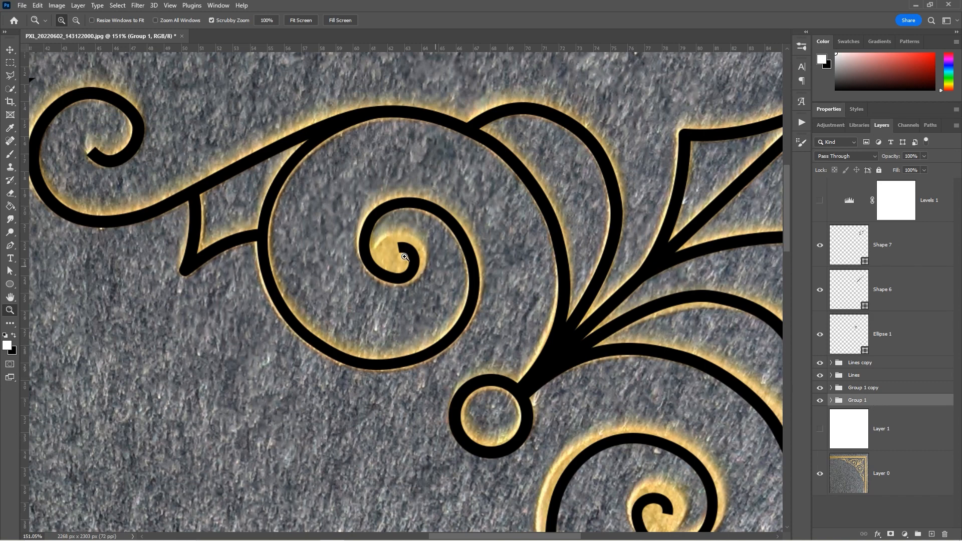
- Draw a circle about 70 px wide at the center of the upper large spiral and fill it with black
key("u")
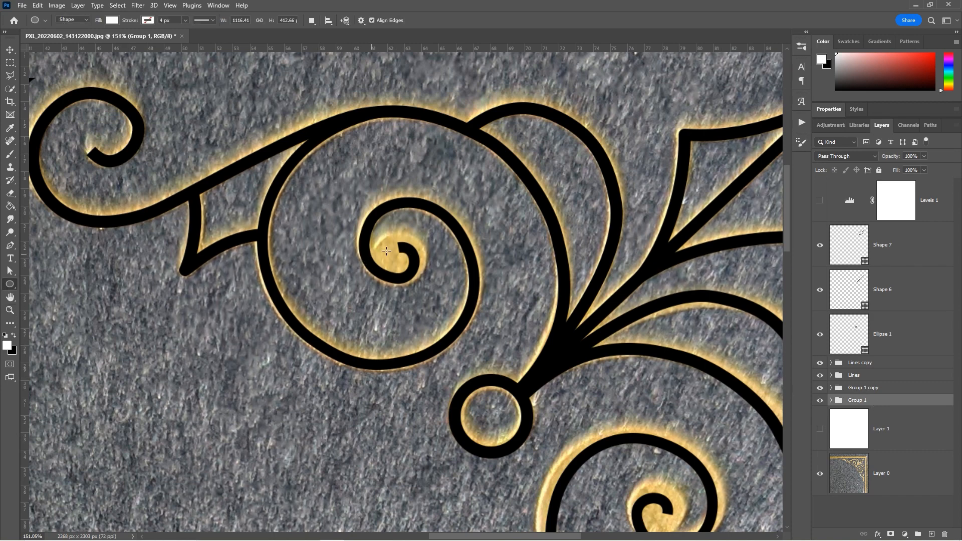
left_click_drag(396, 259, 430, 286)
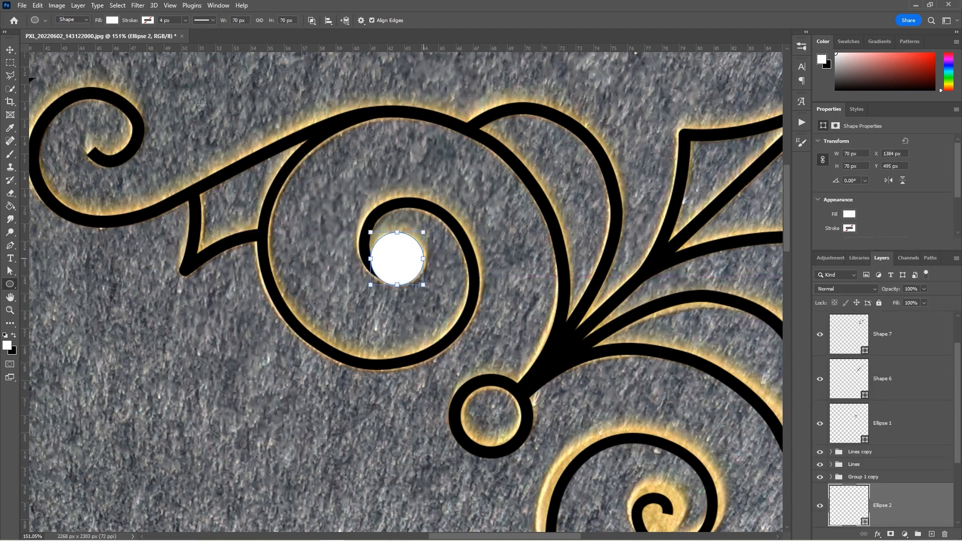
left_click(113, 21)
left_click(49, 74)
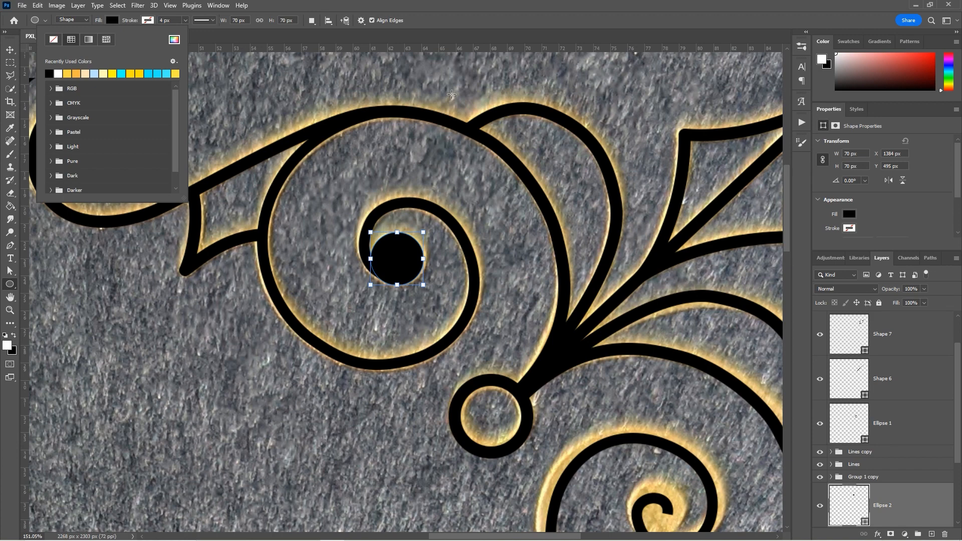
left_click(456, 27)
- Nudge the black circle to X 1385 px, Y 492 px so it merges with the upper spiral's inner end
key("z")
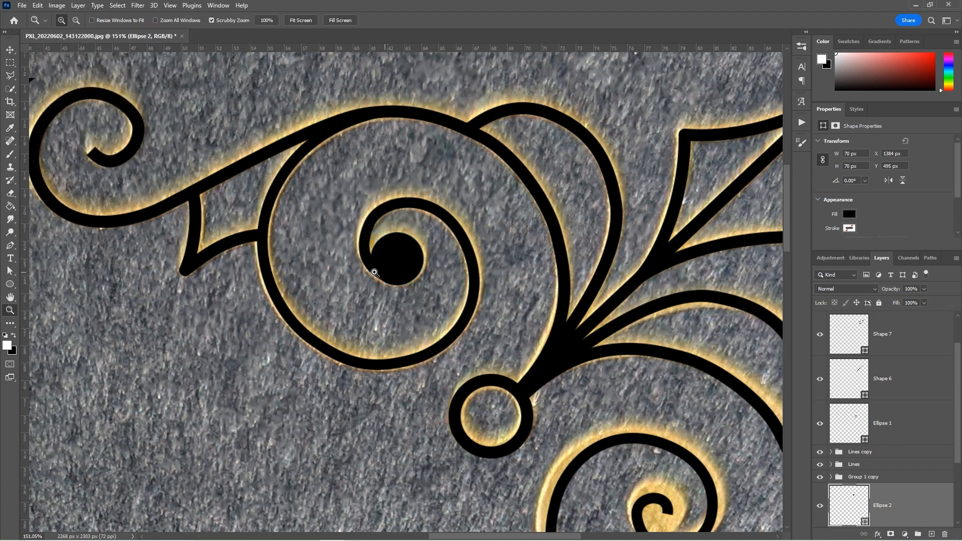
left_click_drag(375, 273, 418, 272)
left_click(418, 271)
key("v")
key("Up")
key("Up")
key("Down")
key("Down")
key("Down")
key("Down")
key("Down")
key("Down")
key("Down")
key("Down")
key("Down")
key("Down")
key("Down")
key("Up")
key("Up")
key("Up")
key("Up")
key("Up")
key("Up")
key("Up")
key("Up")
key("Up")
key("Up")
key("Up")
key("Down")
key("Up")
key("Left")
key("Right")
key("Right")
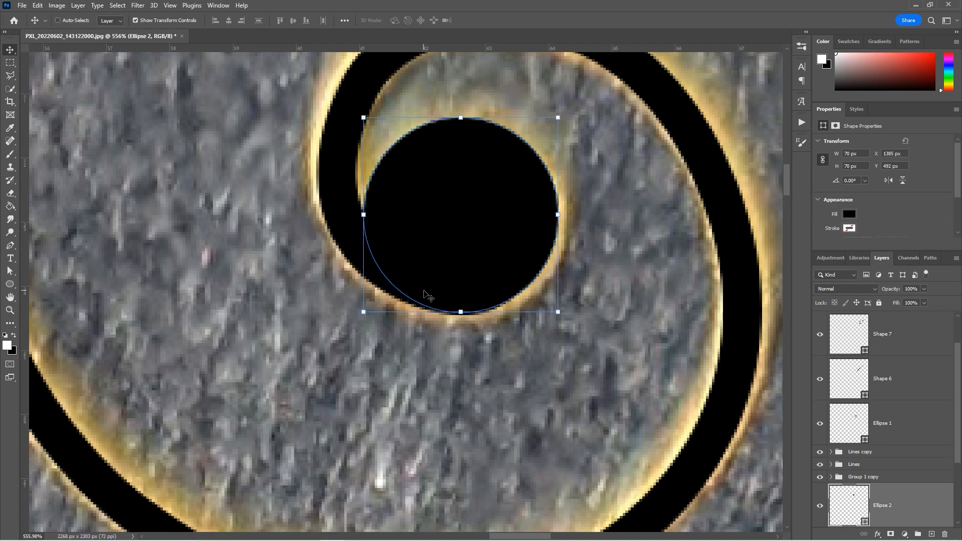
- Duplicate the 70 px circle into the center of the lower large spiral and nudge it into line at about X 1729 px, Y 828 px
key("z")
left_click_drag(467, 281, 347, 205)
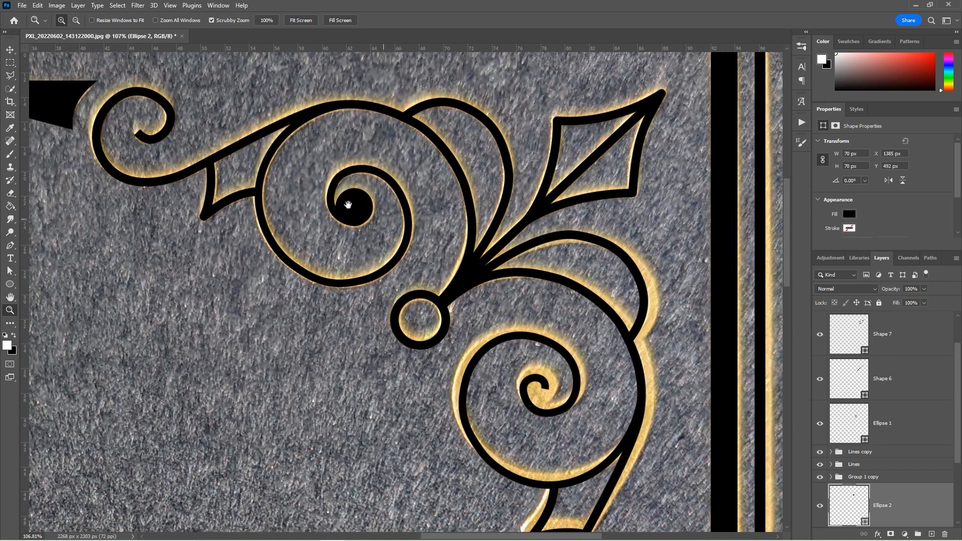
key("v")
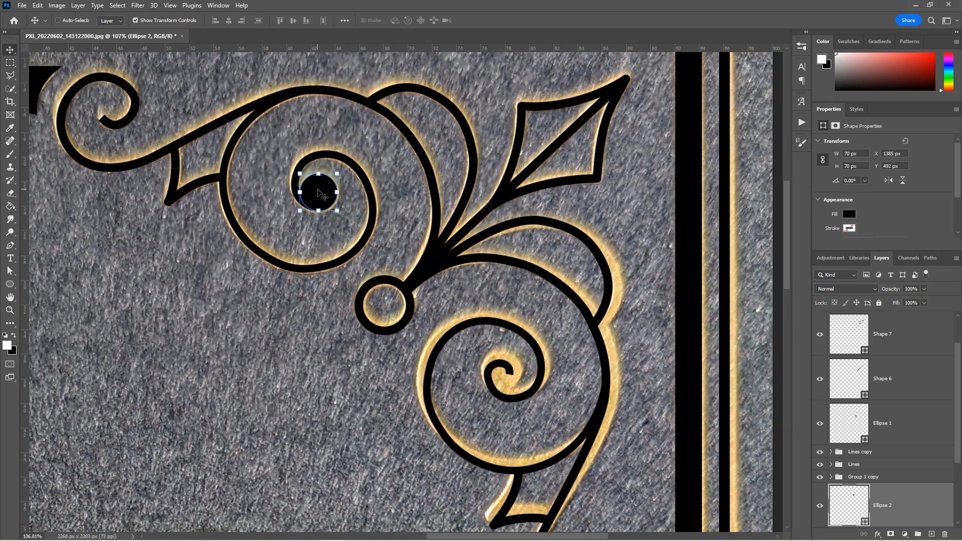
left_click_drag(321, 193, 547, 379)
key("z")
left_click(546, 379)
key("v")
key("Right")
key("Right")
key("Up")
key("Up")
key("Left")
- Draw a black circle about 22 px wide over the inner end of the upper small curl
key("z")
left_click_drag(546, 374, 449, 378)
left_click_drag(499, 400, 431, 257)
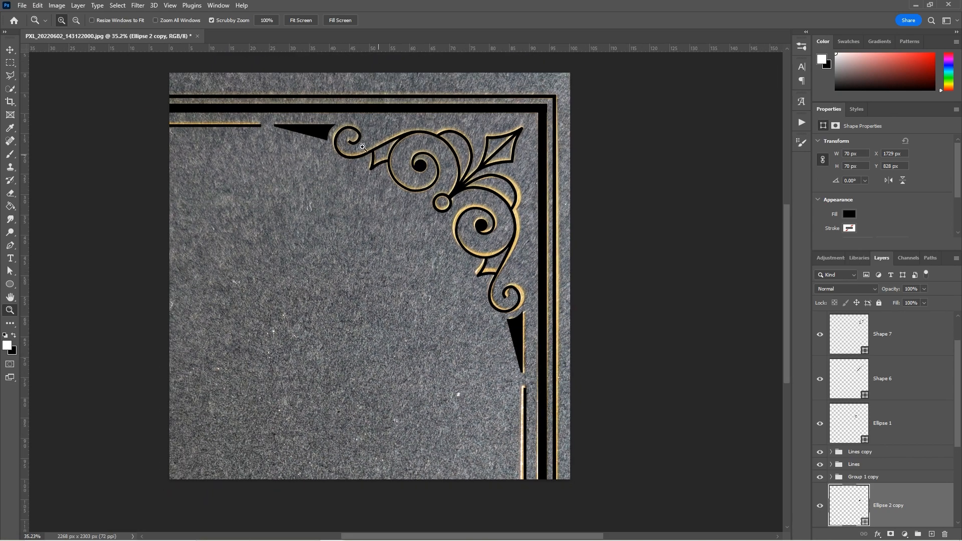
left_click_drag(358, 141, 430, 158)
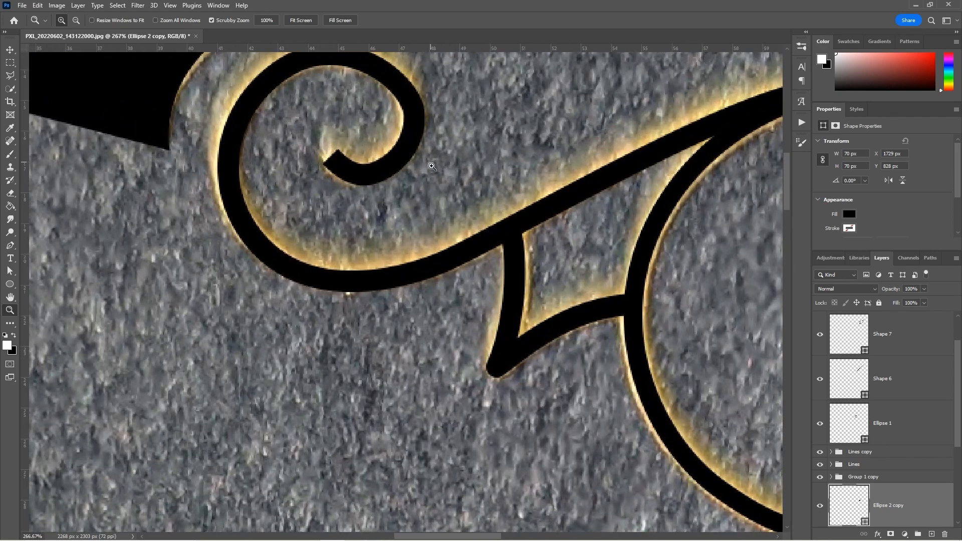
key("u")
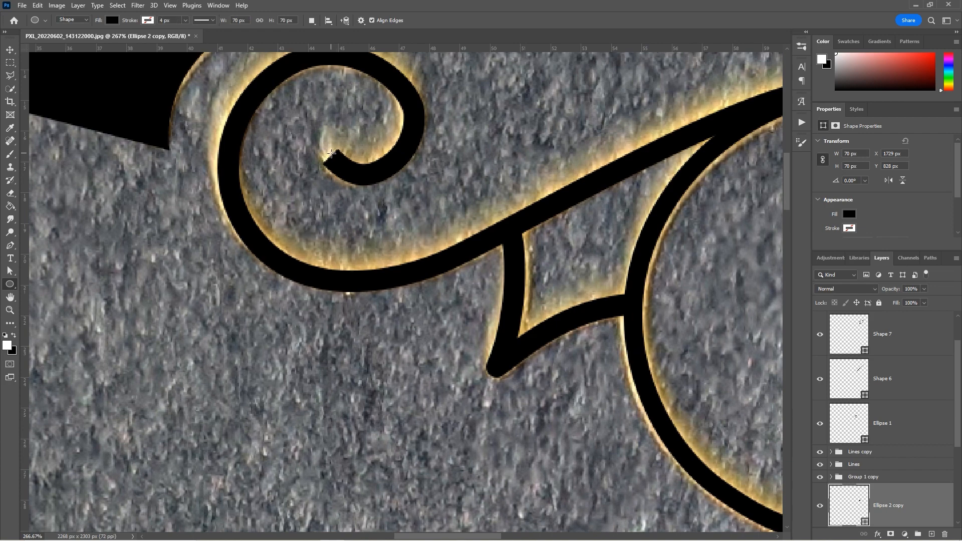
left_click_drag(330, 152, 347, 169)
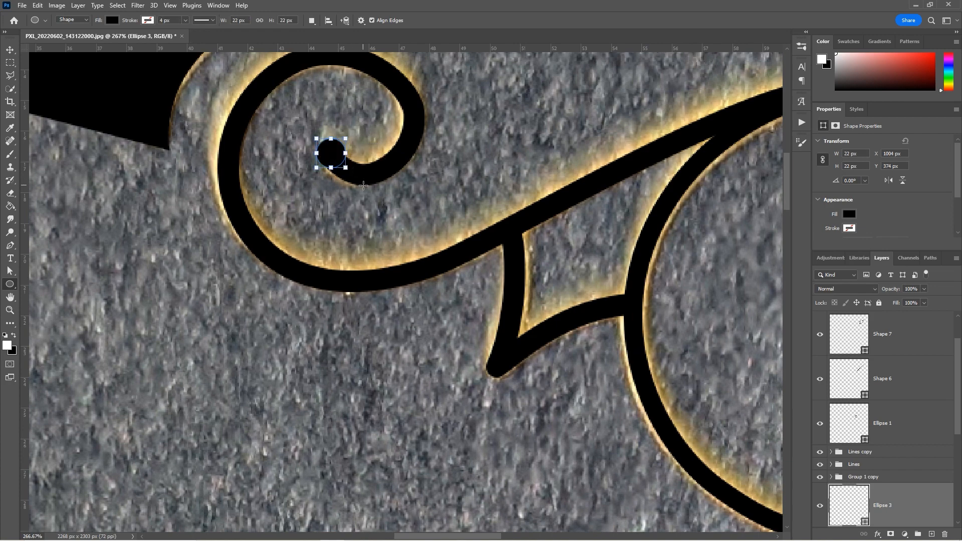
- Duplicate the 22 px circle onto the inner end of the lower small curl, at about X 1896 px, Y 1261 px
key("v")
scroll(371, 191, "down", 4)
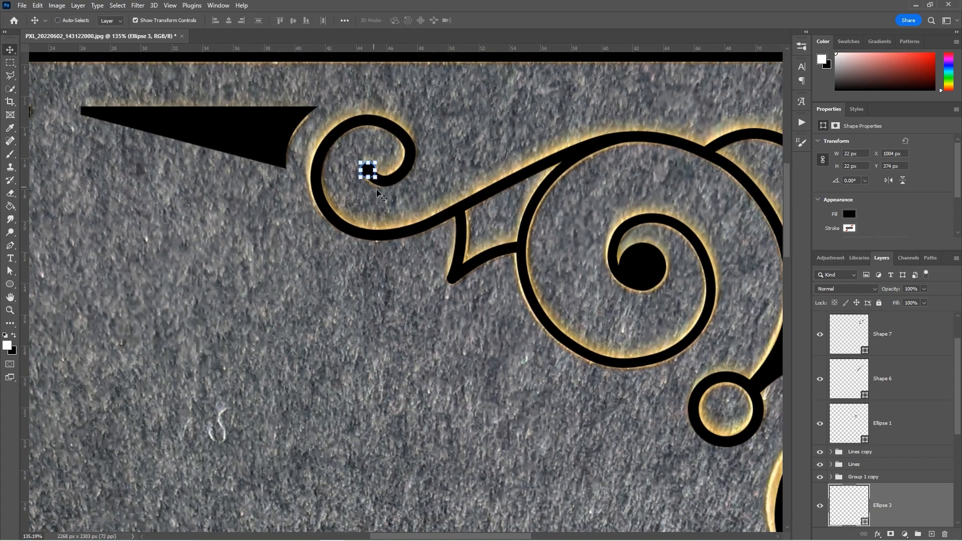
left_click_drag(373, 173, 453, 295)
scroll(581, 361, "up", 5)
key("ctrl+space")
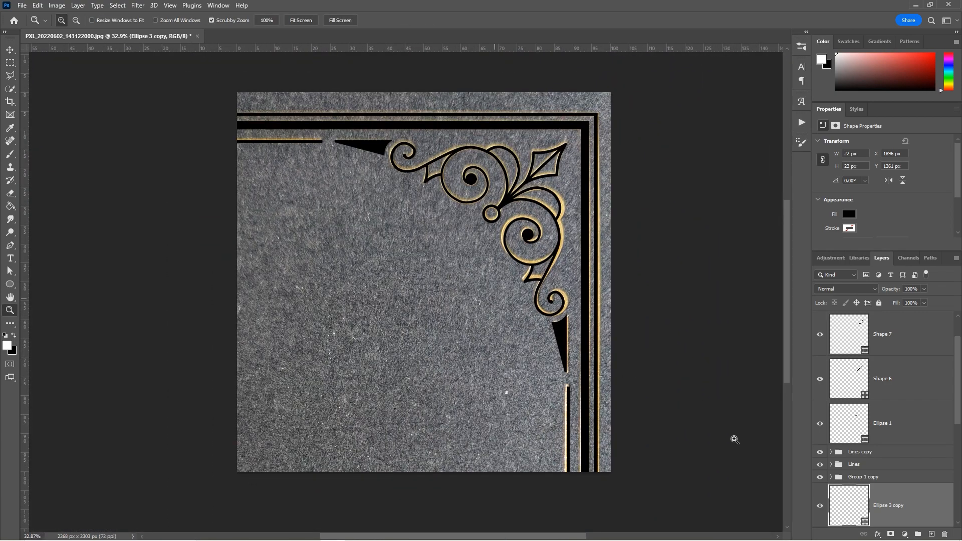
- Hide the photo on Layer 0, show the white Layer 1 and select it
scroll(826, 440, "down", 3)
scroll(856, 431, "down", 3)
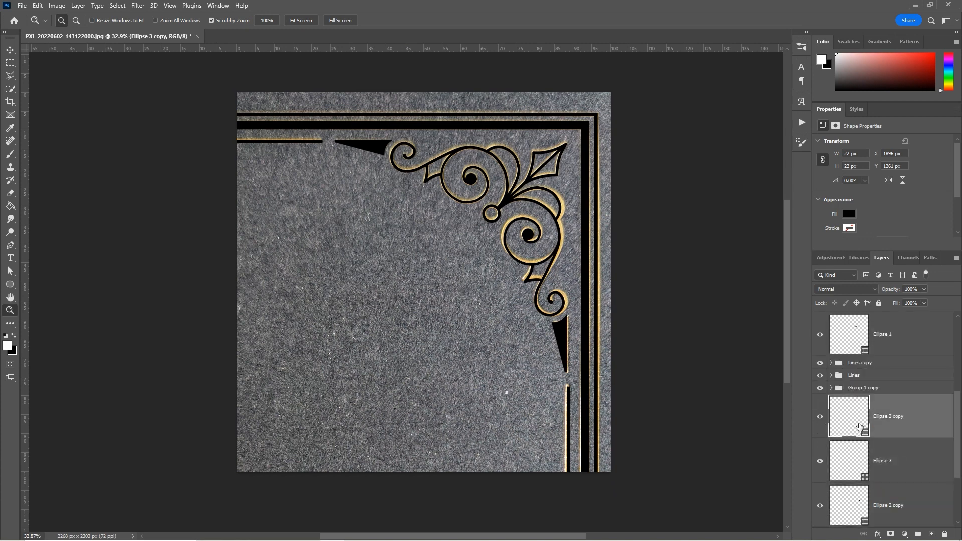
left_click(820, 498)
left_click(820, 460)
left_click(849, 458)
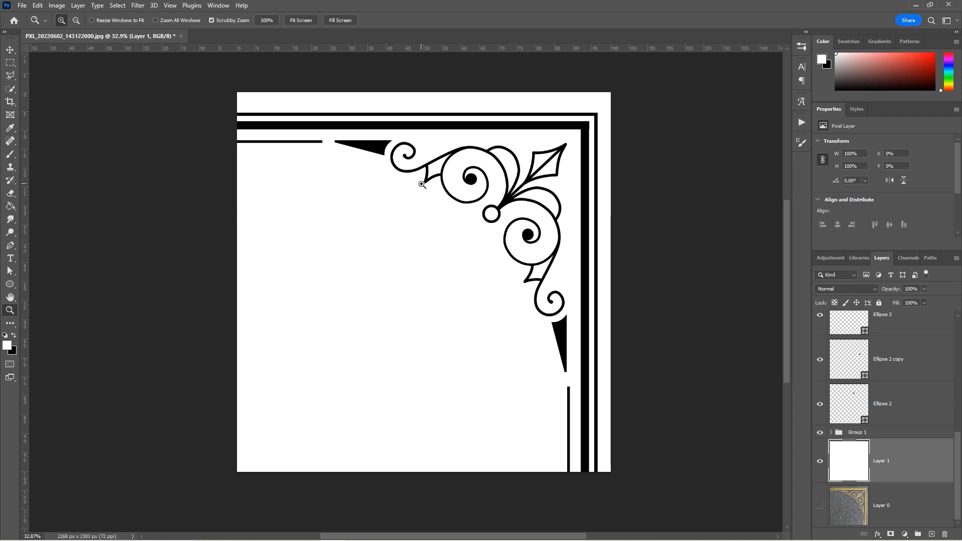
- Define the black corner artwork as a brush preset named "Fancy corner"
left_click(38, 5)
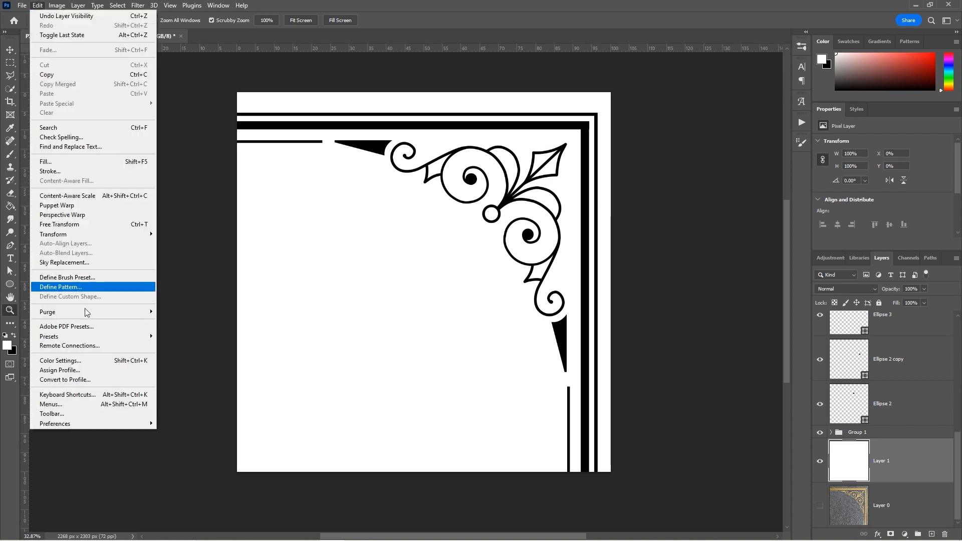
left_click(87, 279)
type("Fancy corner")
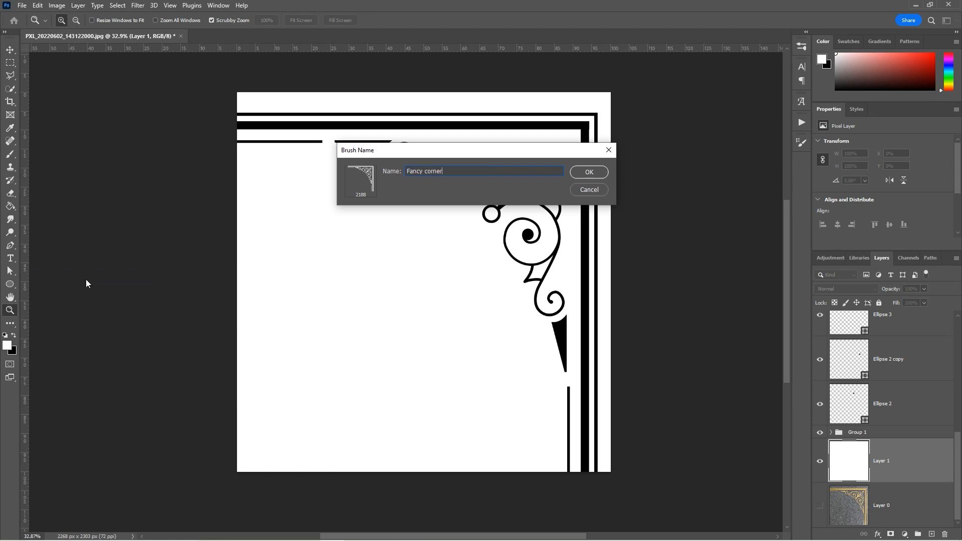
left_click(586, 173)
- Switch to the couple's photo with the Brush tool active, add an empty layer above the background and check the corner brush in the brush presets
key("b")
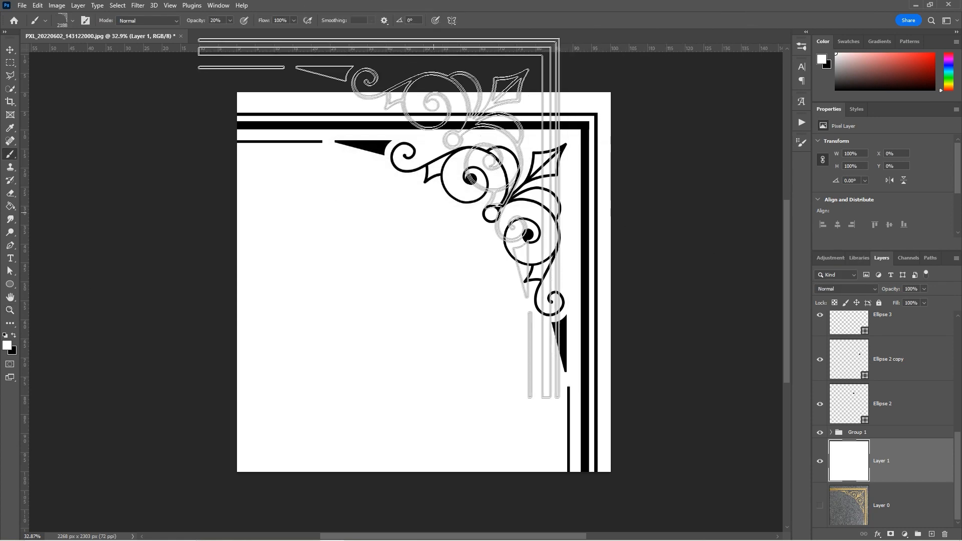
left_click_drag(407, 7, 442, 16)
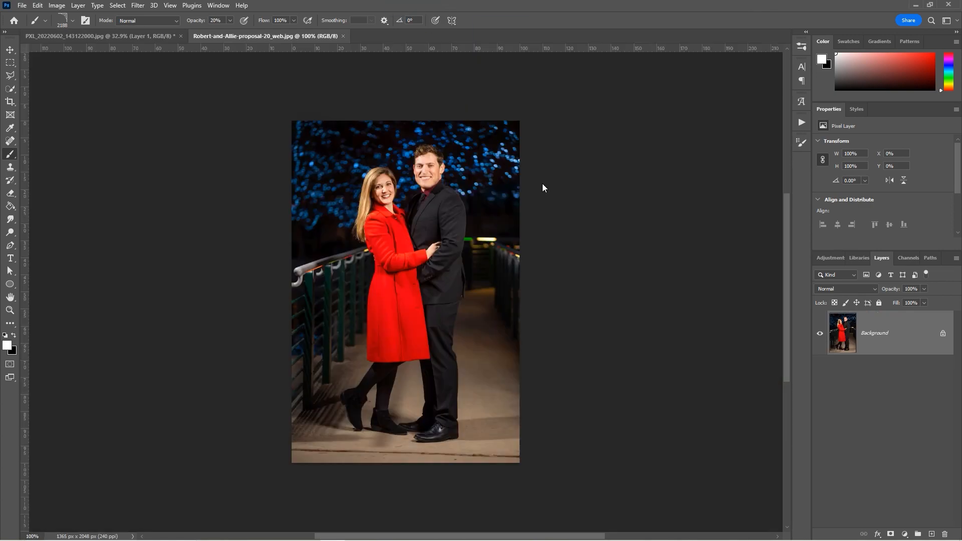
left_click(932, 534)
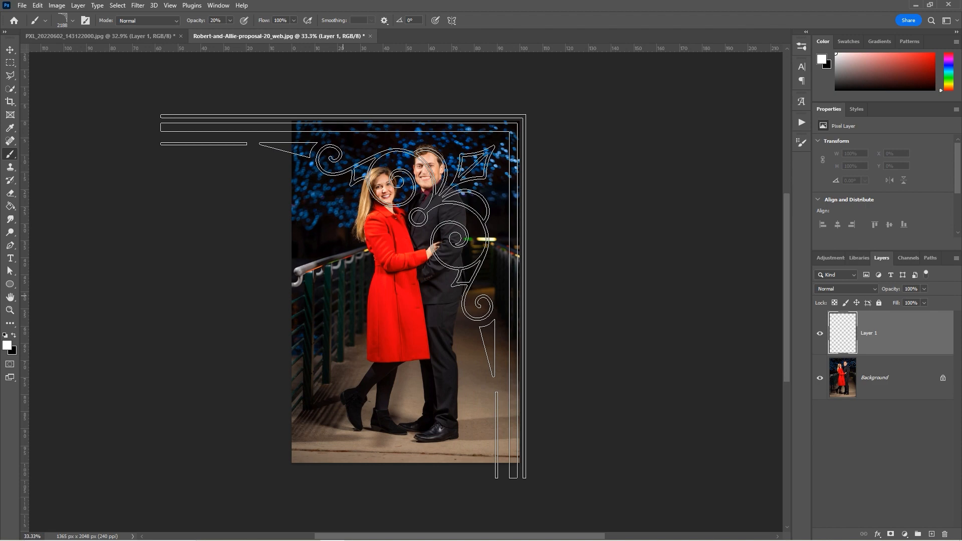
right_click(347, 285)
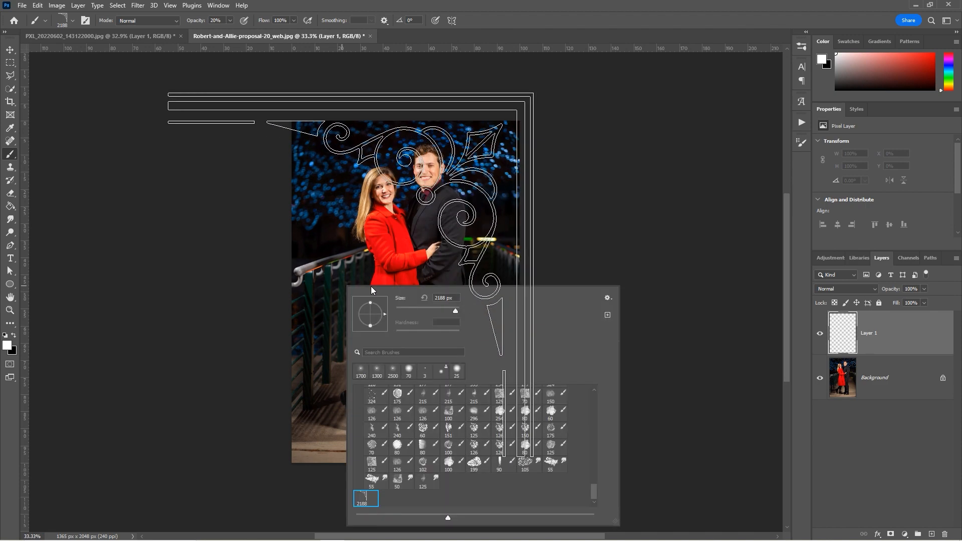
mouse_move(597, 488)
left_mouse_down()
mouse_move(595, 386)
mouse_move(602, 492)
mouse_move(403, 515)
left_mouse_up()
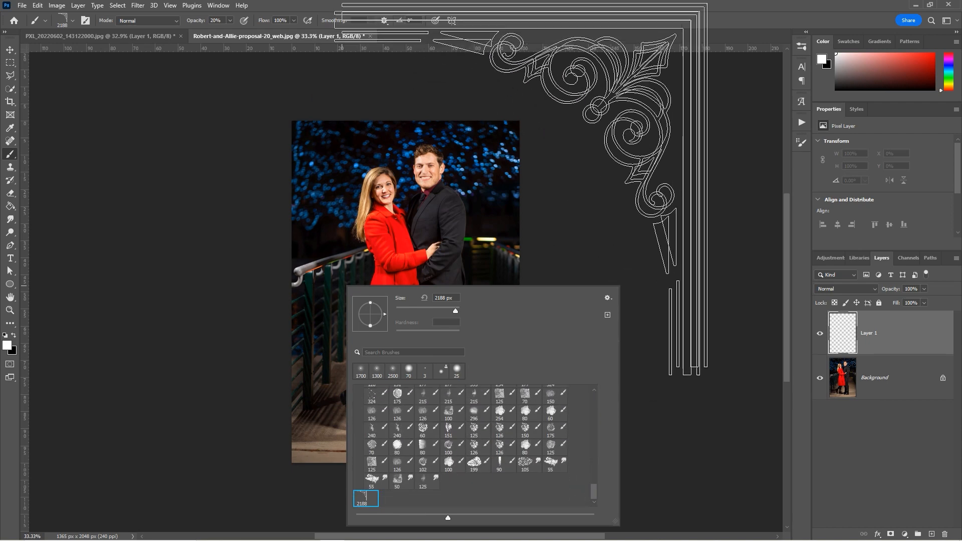
left_click(519, 8)
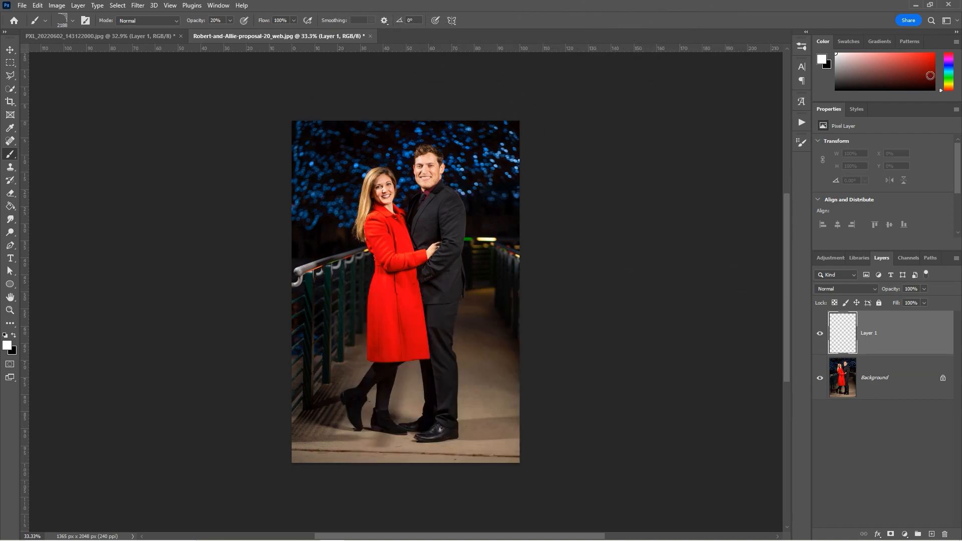
- Enlarge the color picker area and set the foreground color to a saturated golden yellow
left_click_drag(920, 102, 921, 213)
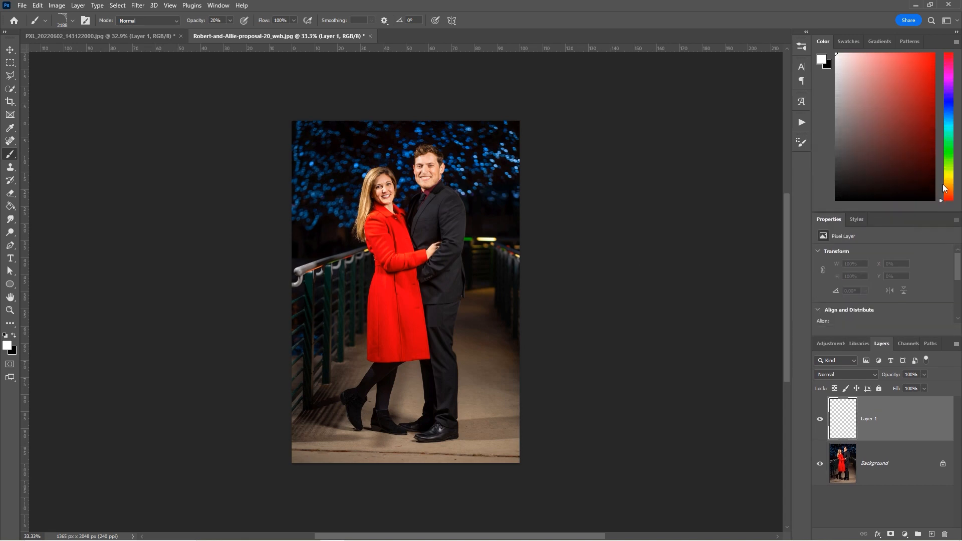
left_click(952, 183)
left_click_drag(952, 185, 951, 181)
left_click(933, 54)
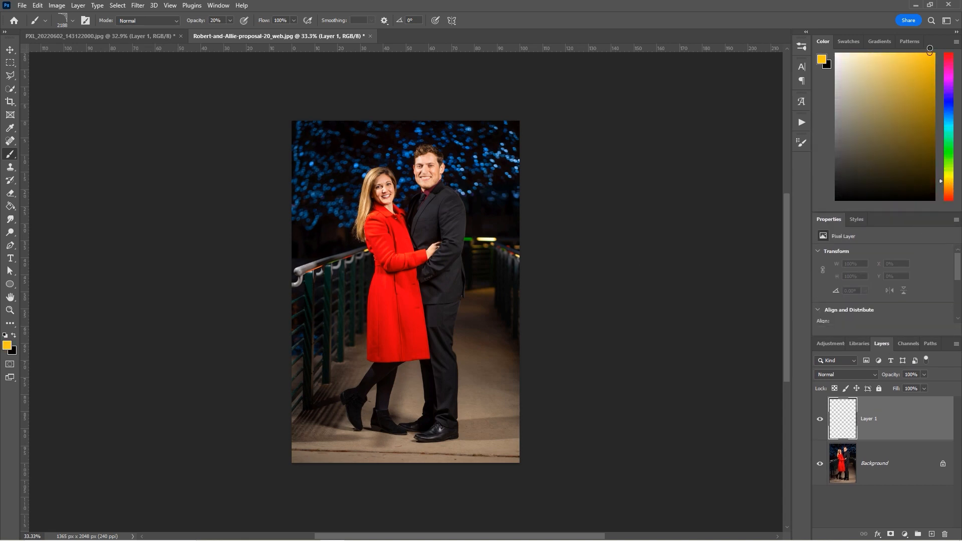
- Reduce the corner brush size to 600 px
key("[")
key("[")
key("[")
key("[")
key("[")
key("[")
key("[")
key("[")
key("[")
key("[")
key("[")
key("[")
key("[")
key("[")
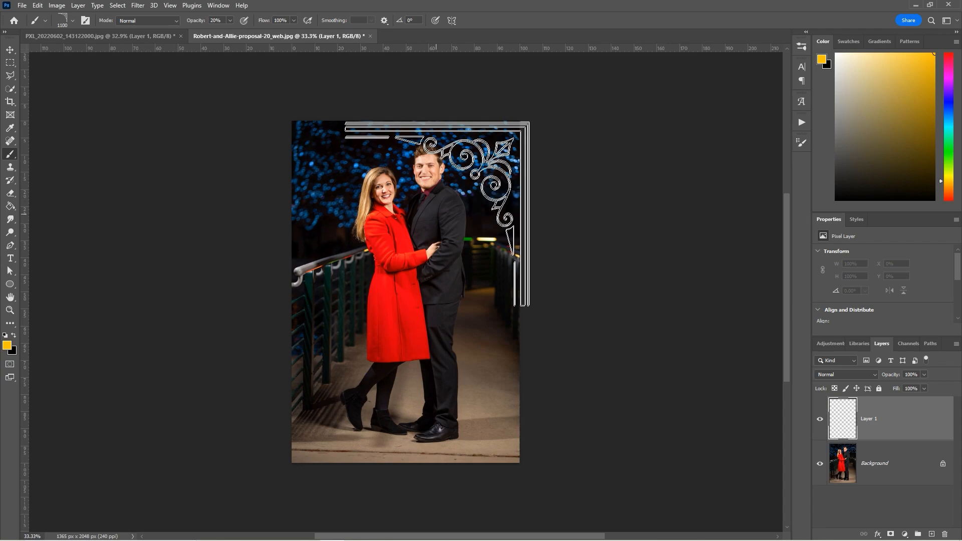
key("[")
key("[")
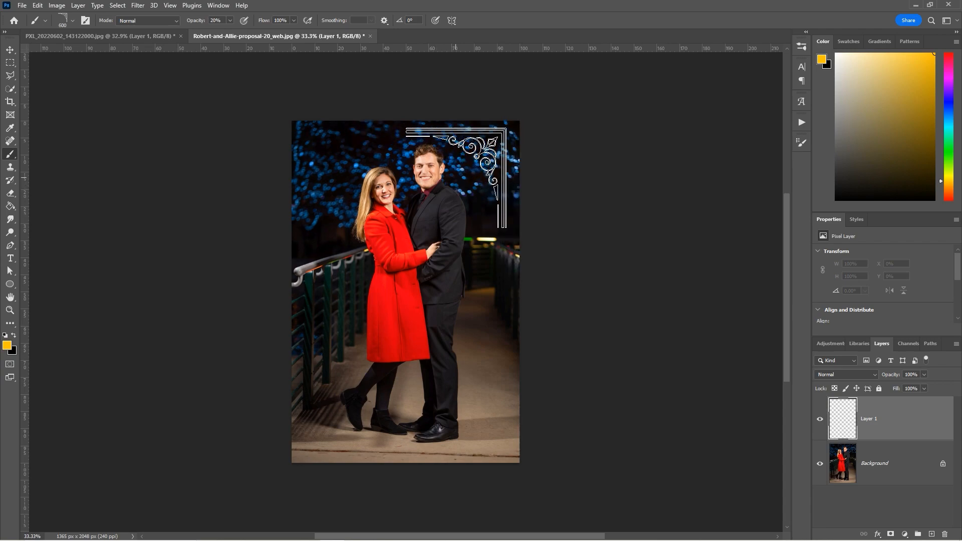
- Stamp the golden corner ornament once at 100% brush opacity into the photo's upper-right corner on Layer 1
key("z")
left_click_drag(464, 177, 490, 241)
key("b")
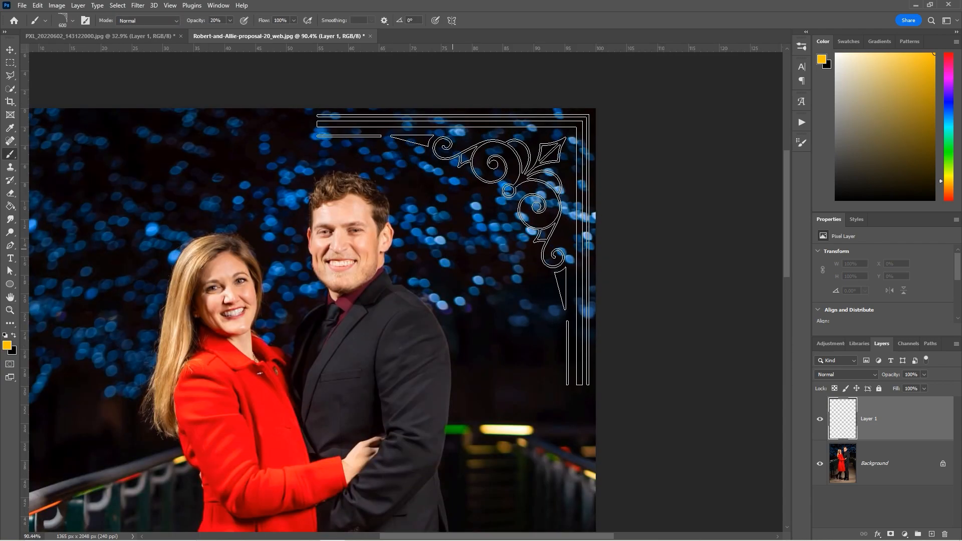
left_click(453, 251)
key("z")
mouse_move(330, 264)
left_mouse_down()
mouse_move(298, 264)
mouse_move(330, 206)
mouse_move(313, 218)
mouse_move(344, 215)
left_mouse_up()
key("b")
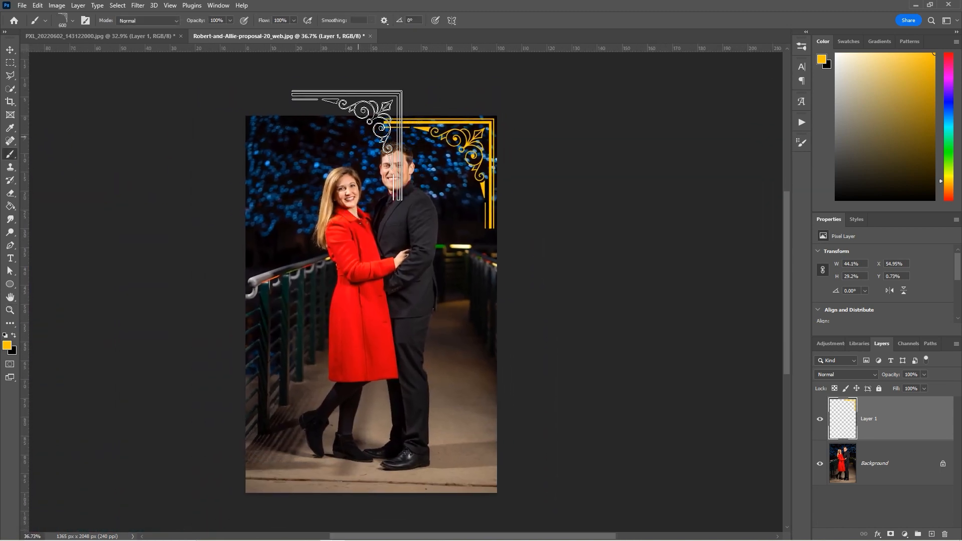
- Try stamping the corner ornament in the photo's upper-left corner with the brush angle rotated to 90°, and check its alignment up close
right_click(357, 201)
left_click_drag(361, 200, 352, 173)
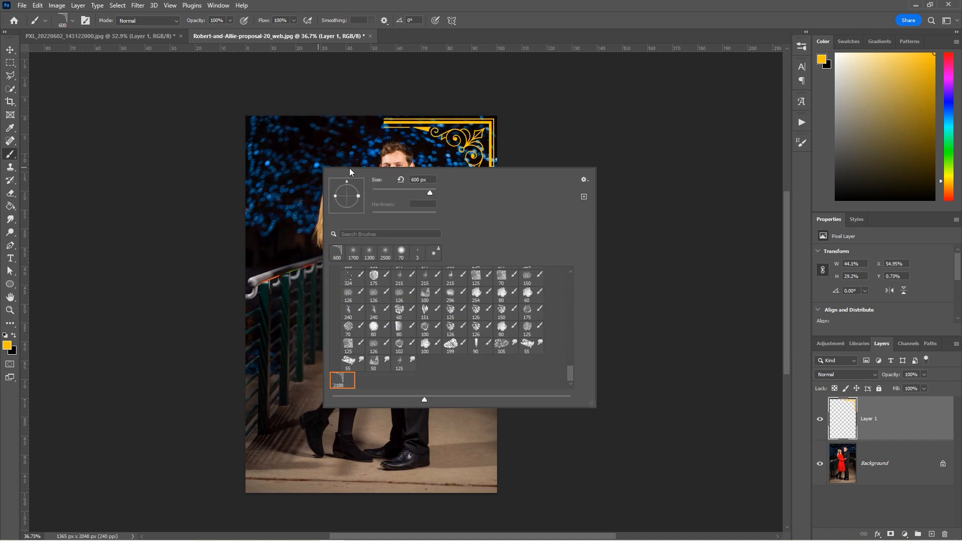
key("Return")
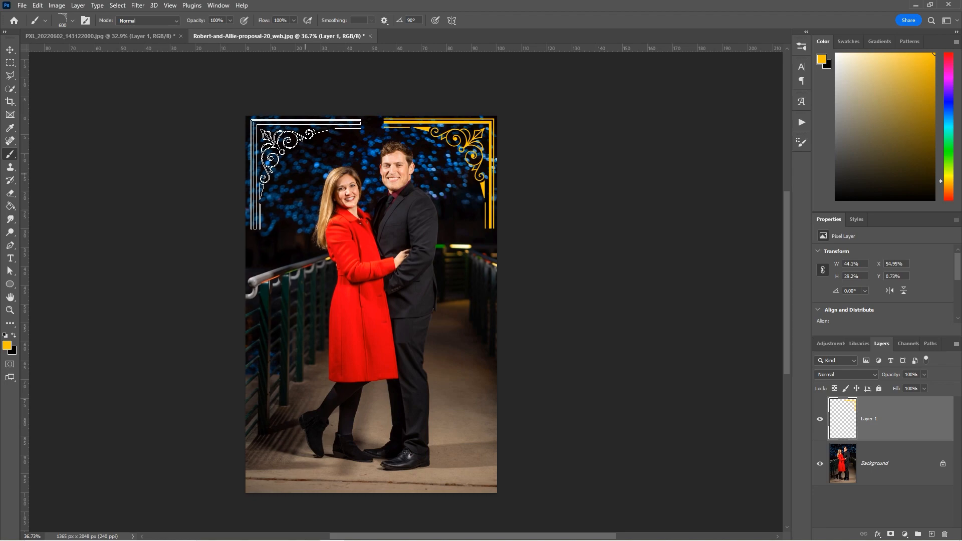
left_click(305, 173)
key("z")
left_click_drag(380, 115, 462, 144)
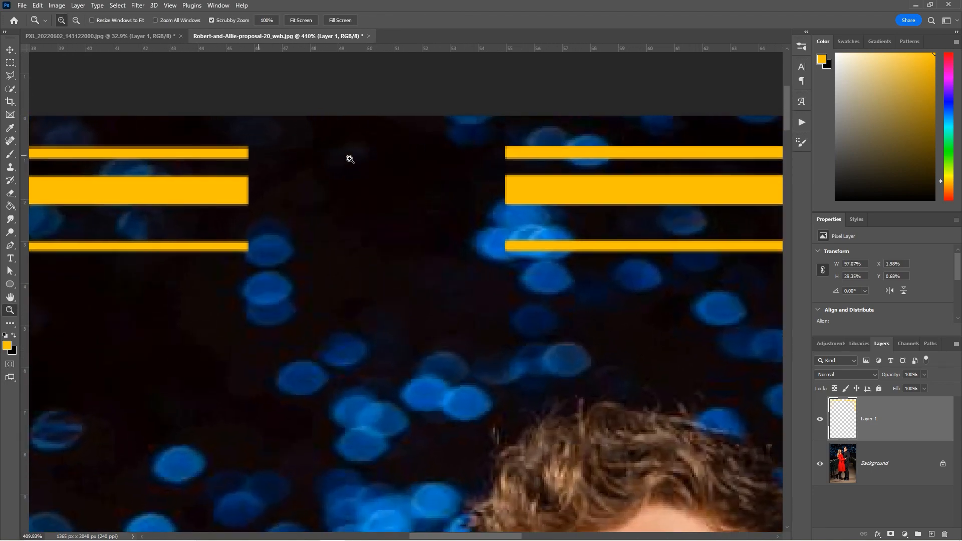
mouse_move(333, 164)
left_mouse_down()
mouse_move(290, 191)
mouse_move(328, 212)
mouse_move(374, 173)
left_mouse_up()
- Undo the upper-left stamp so only the upper-right ornament is left on Layer 1
key("ctrl+z")
key("ctrl+z")
key("ctrl+shift+z")
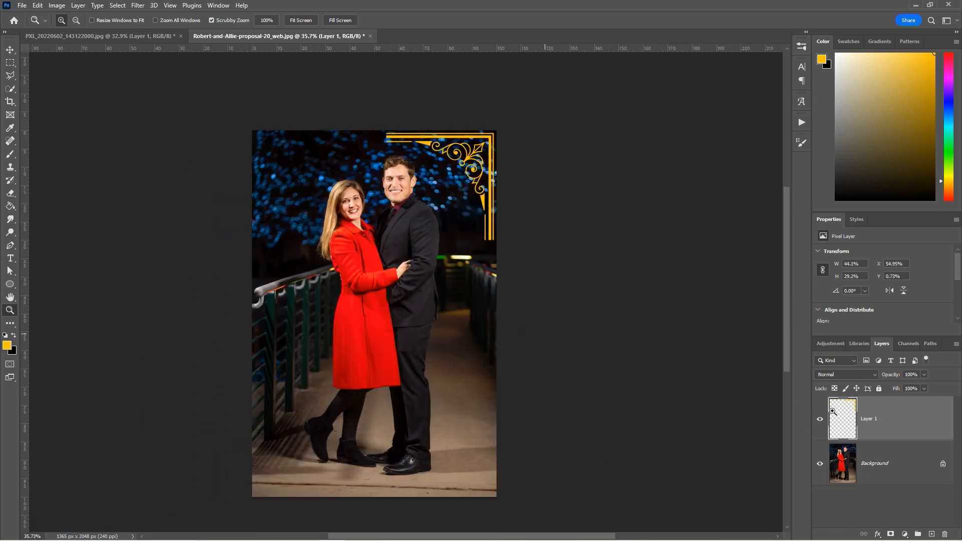
- Duplicate Layer 1 and flip the copy horizontally across the whole canvas to form the upper-left corner, leaving nothing selected
right_click(935, 428)
left_click(828, 158)
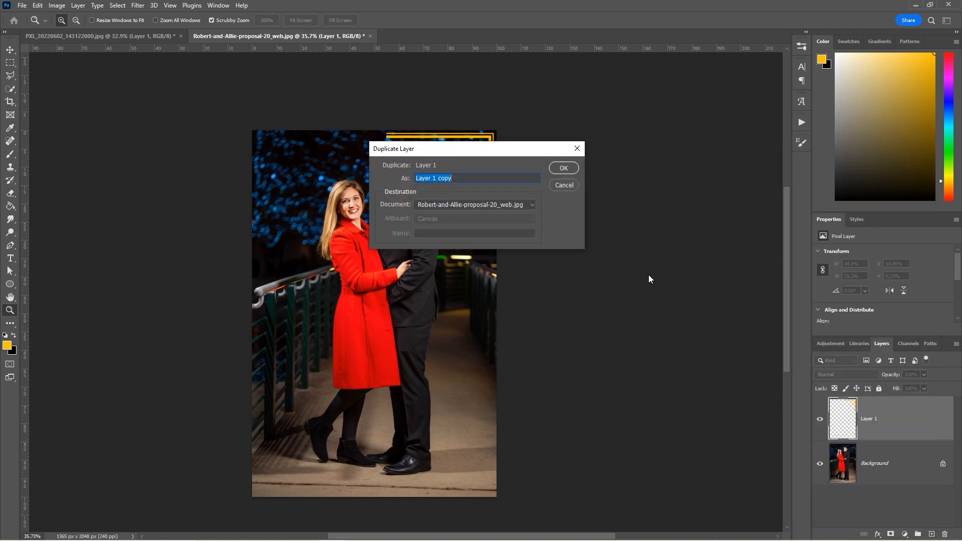
left_click(559, 171)
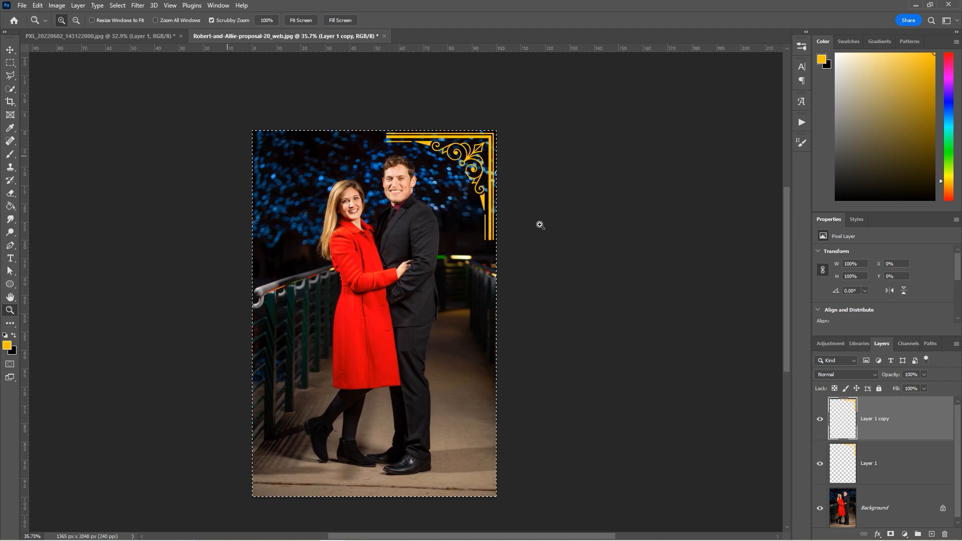
left_click(38, 5)
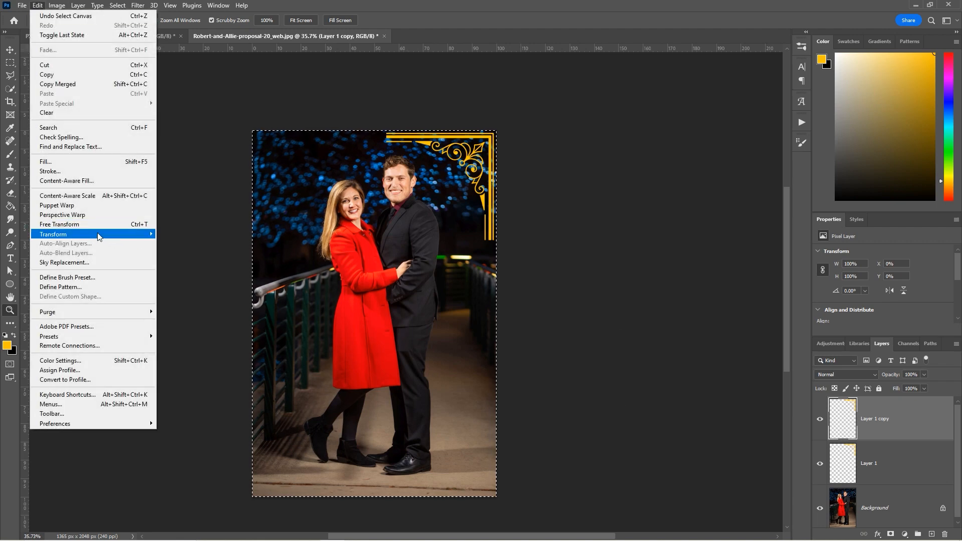
mouse_move(100, 234)
left_click(190, 420)
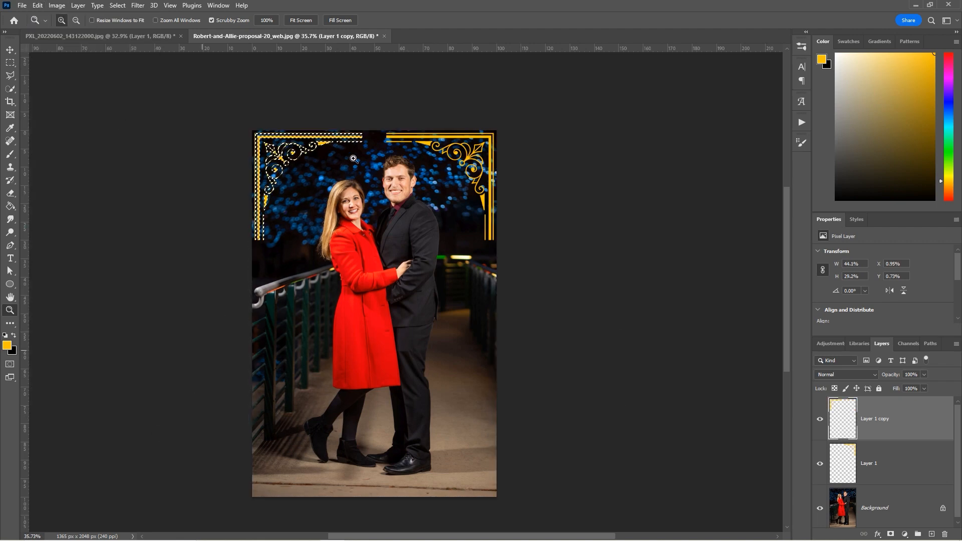
key("ctrl+d")
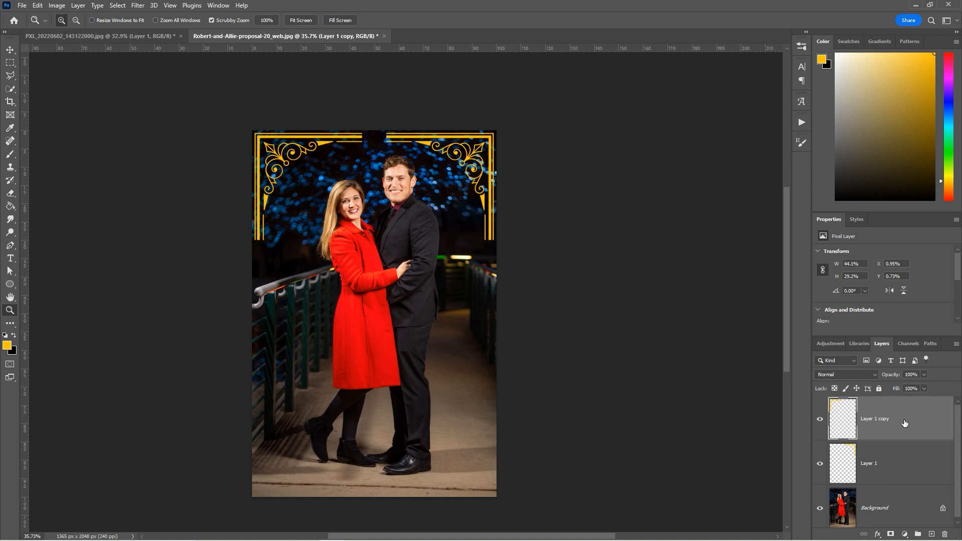
- Merge the flipped copy down into Layer 1 and toggle the merged layer's visibility to check both upper corners
right_click(904, 423)
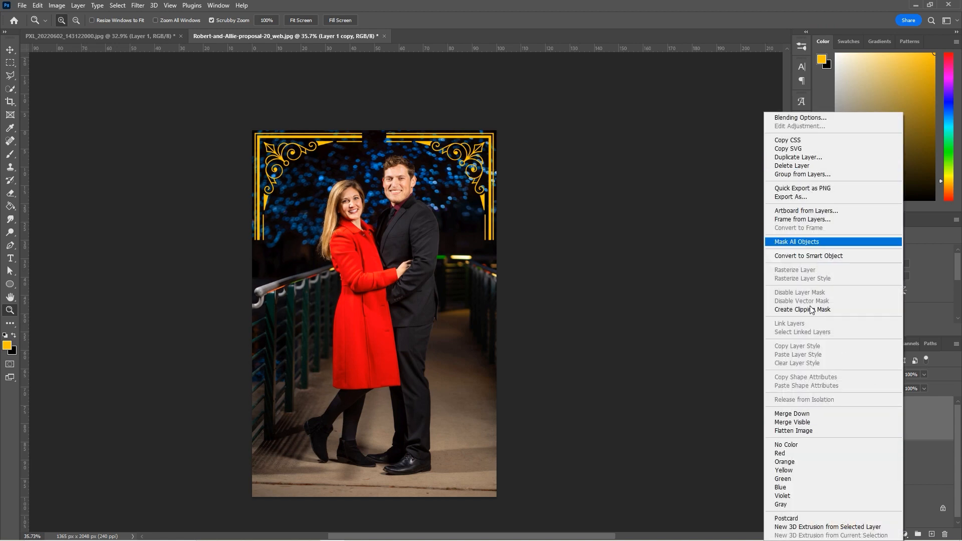
left_click(791, 413)
left_click(818, 419)
left_click(818, 420)
- Duplicate the merged corner layer and flip the copy vertically across the whole canvas to form the two lower corners, then deselect
right_click(872, 420)
left_click(751, 155)
key("Return")
key("ctrl+a")
left_click(37, 5)
mouse_move(110, 231)
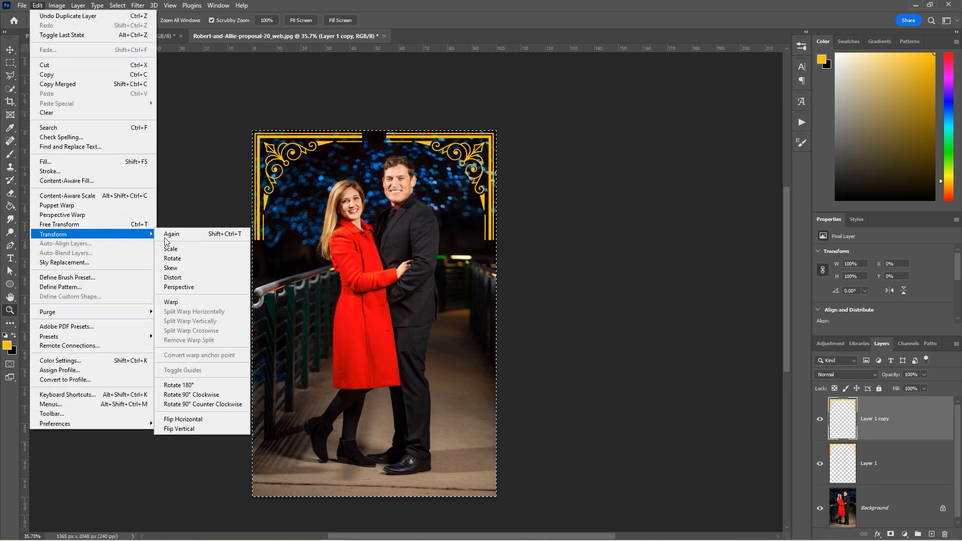
left_click(203, 429)
key("ctrl+d")
- Merge the upper-corner and lower-corner layers into a single layer
left_click(899, 464, "shift")
right_click(899, 464)
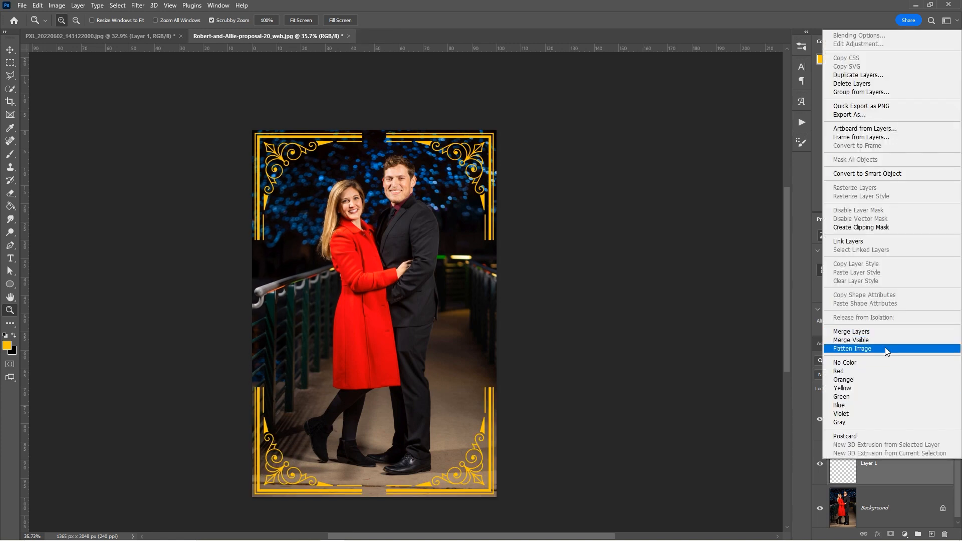
left_click(859, 332)
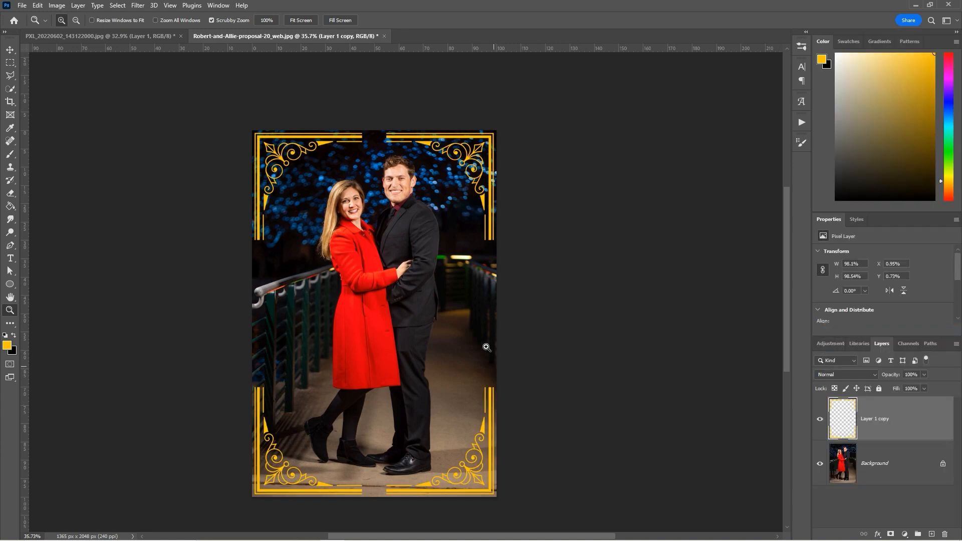
- Select the lower part of the three vertical golden lines below the upper-right ornament and activate the Move tool
left_click_drag(484, 233, 420, 146)
left_click_drag(471, 251, 475, 291)
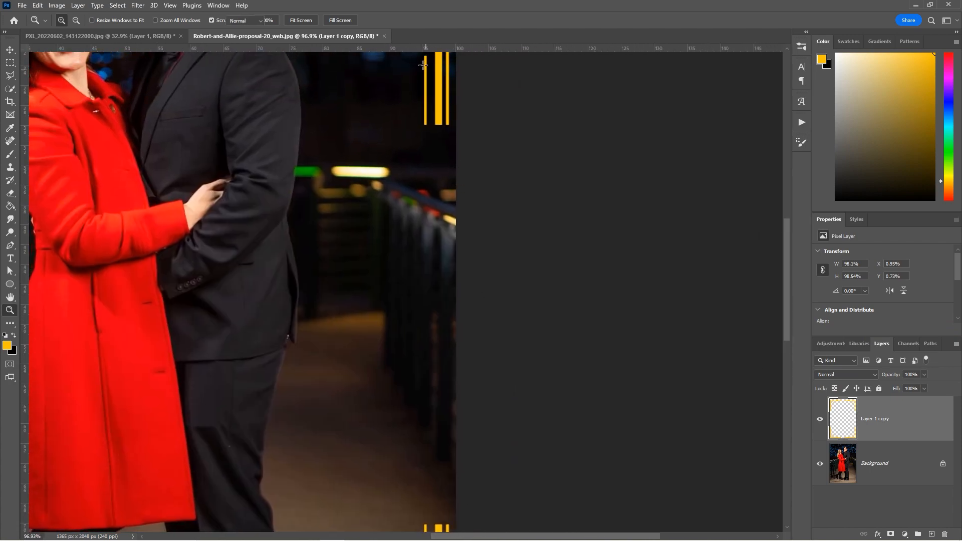
left_click_drag(419, 61, 453, 116)
key("v")
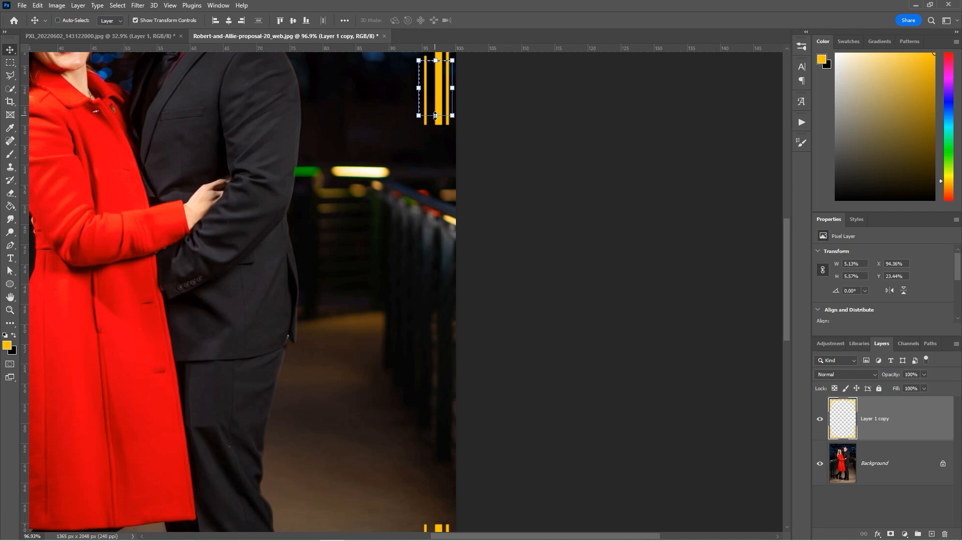
key("ctrl+t")
left_click_drag(436, 116, 437, 284)
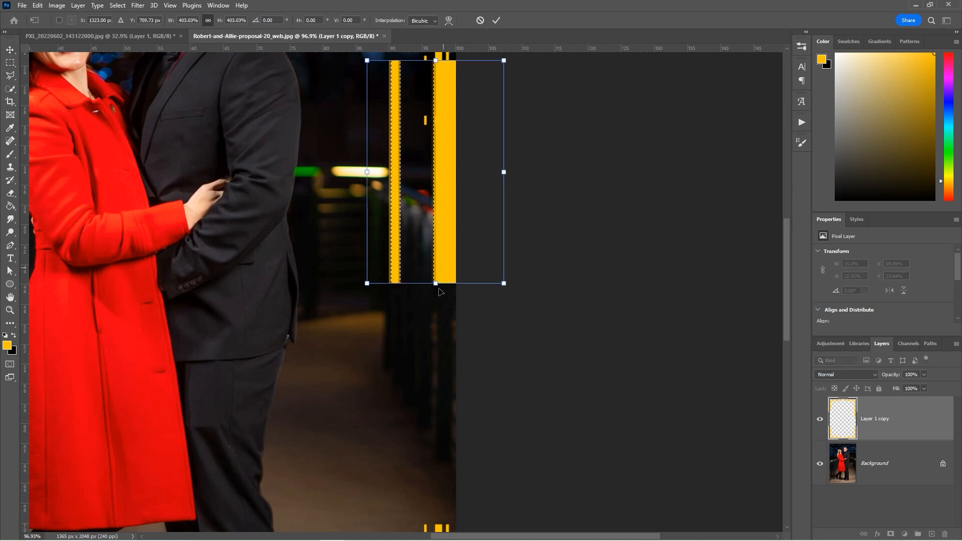
left_click_drag(438, 282, 451, 241)
key("Escape")
- Stretch the selected golden lines vertically, without widening them, down to the lower-right ornament's lines and apply the transform
left_click_drag(436, 115, 501, 529)
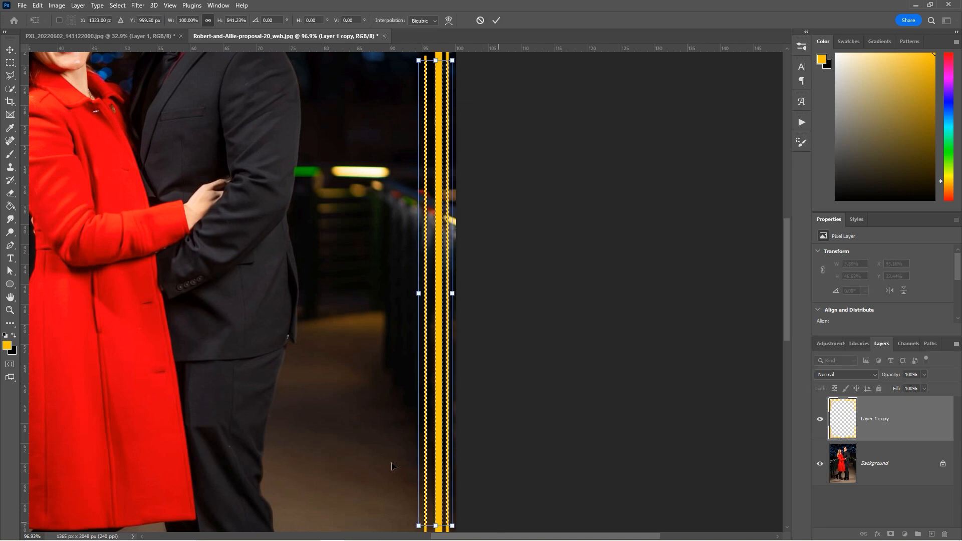
key("Return")
- Select the golden line ends on the photo's left edge and stretch them vertically to bridge the gap between the left corners
left_click_drag(333, 318, 707, 337)
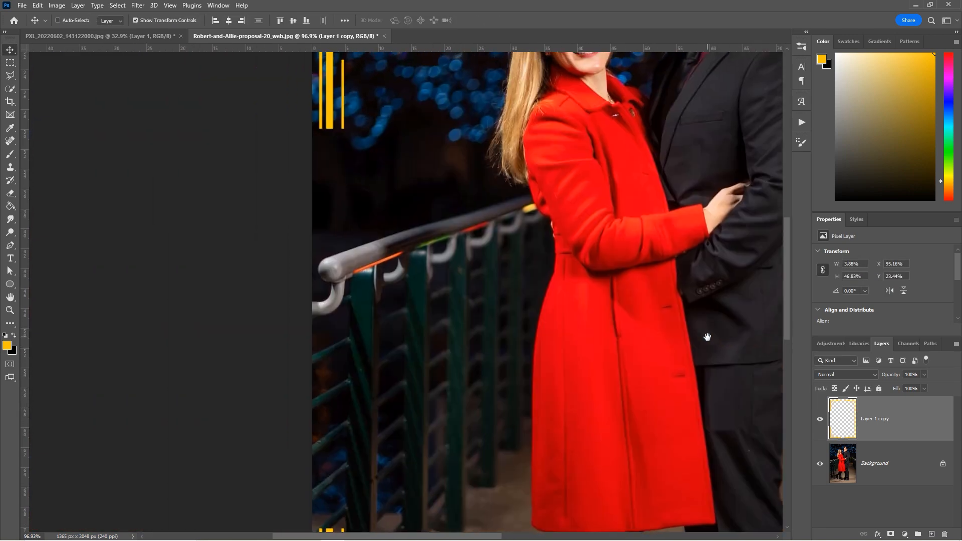
key("m")
left_click_drag(316, 73, 415, 457)
key("v")
key("Return")
- Select the golden line ends along the photo's top edge and stretch them horizontally to bridge the gap between the upper corners
left_click_drag(567, 55, 369, 457)
key("ctrl+d")
key("m")
left_click_drag(365, 151, 495, 182)
key("ctrl+t")
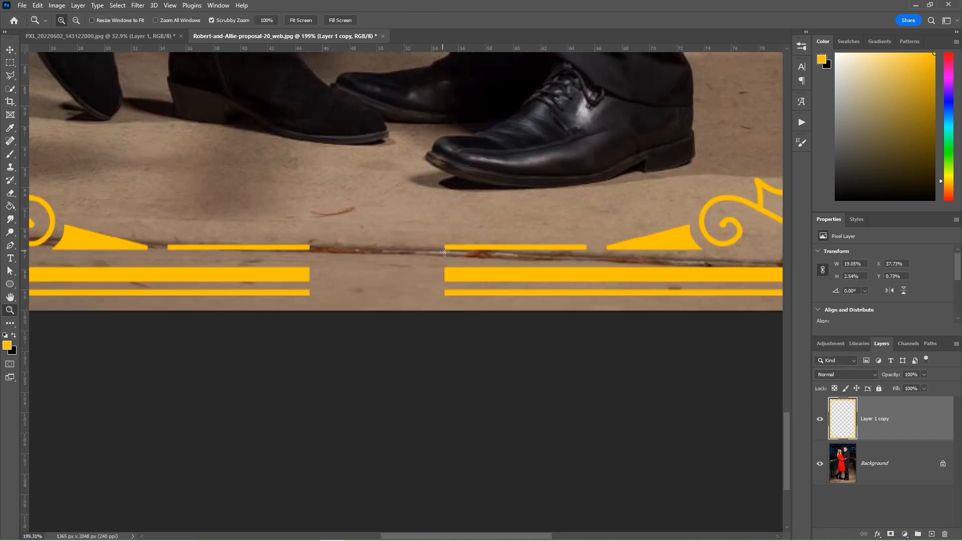
- Select the golden line ends along the photo's bottom edge and stretch them horizontally to bridge the gap between the lower corners
left_click_drag(455, 237, 545, 311)
key("v")
left_click_drag(455, 274, 265, 277)
key("Return")
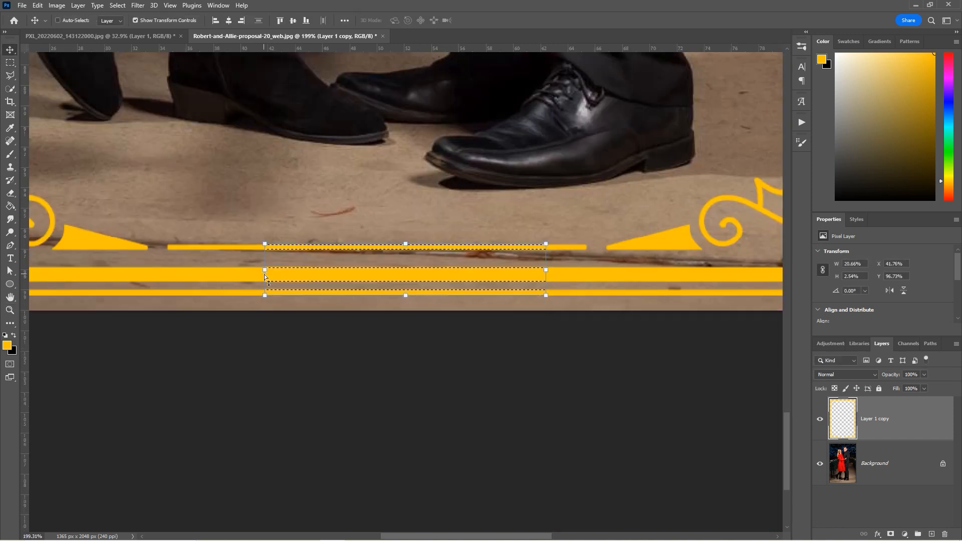
- Fit the photo in view and give the border layer a smooth inner bevel with 84% depth, 9 px size, 55° angle and 32° altitude
key("z")
left_click(301, 21)
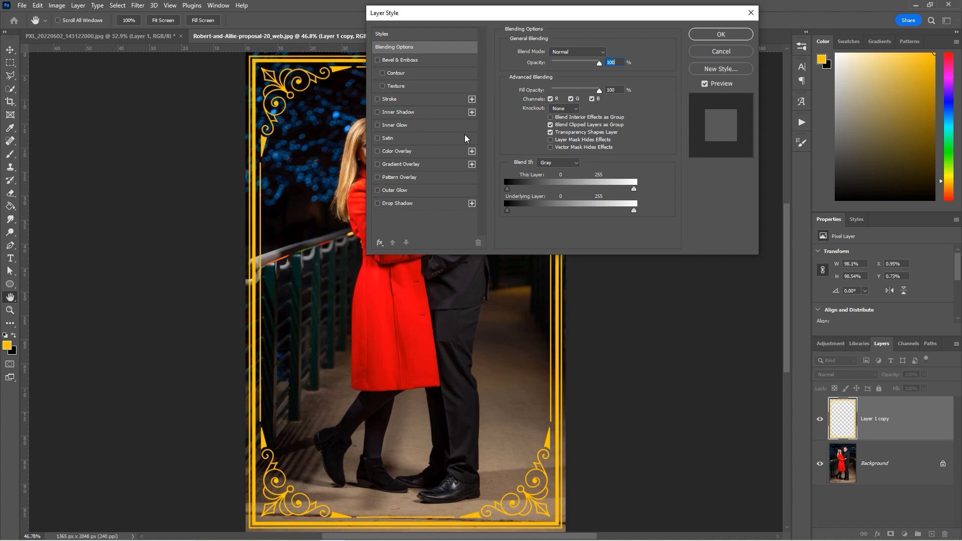
left_click_drag(441, 17, 632, 70)
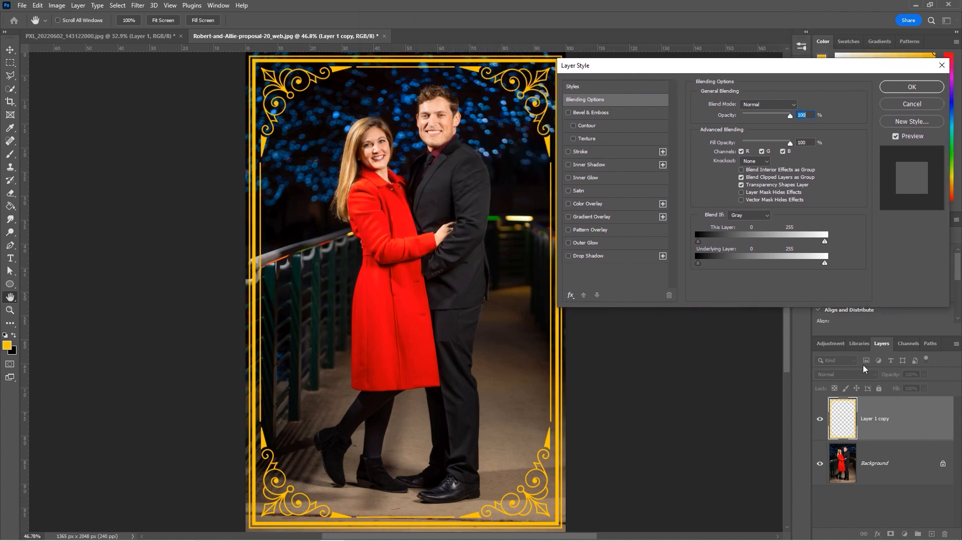
left_click(569, 112)
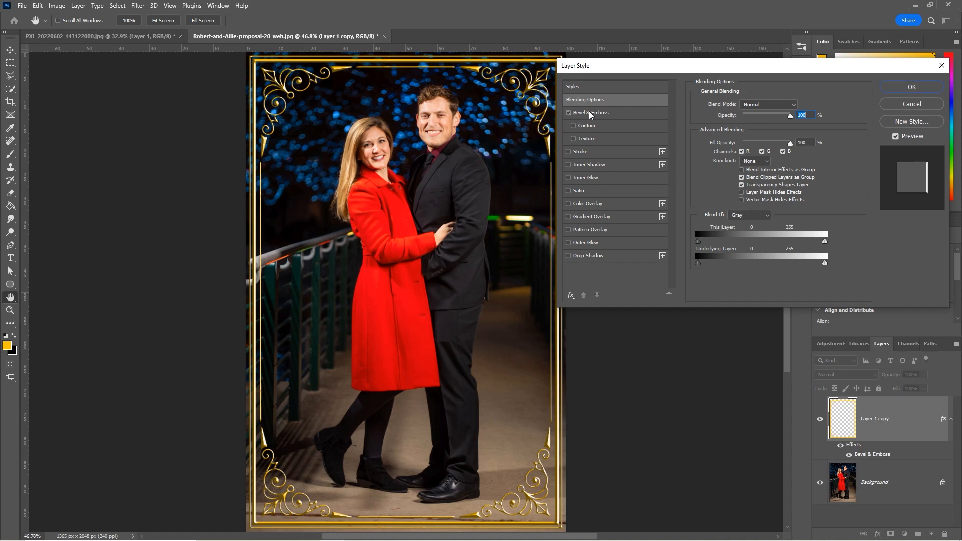
left_click(590, 114)
left_click_drag(778, 129, 742, 129)
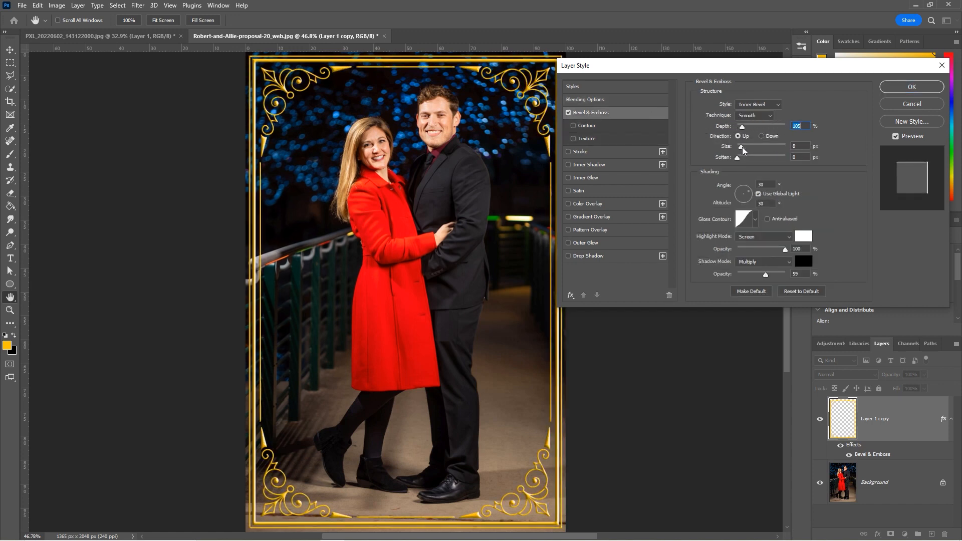
left_click_drag(743, 150, 743, 149)
left_click_drag(750, 195, 746, 190)
mouse_move(742, 128)
left_mouse_down()
mouse_move(751, 133)
mouse_move(743, 132)
left_mouse_up()
- Add a Drop Shadow and an Outer Glow to the border layer, choose a new hue for the glow color and apply the layer style
left_click(568, 256)
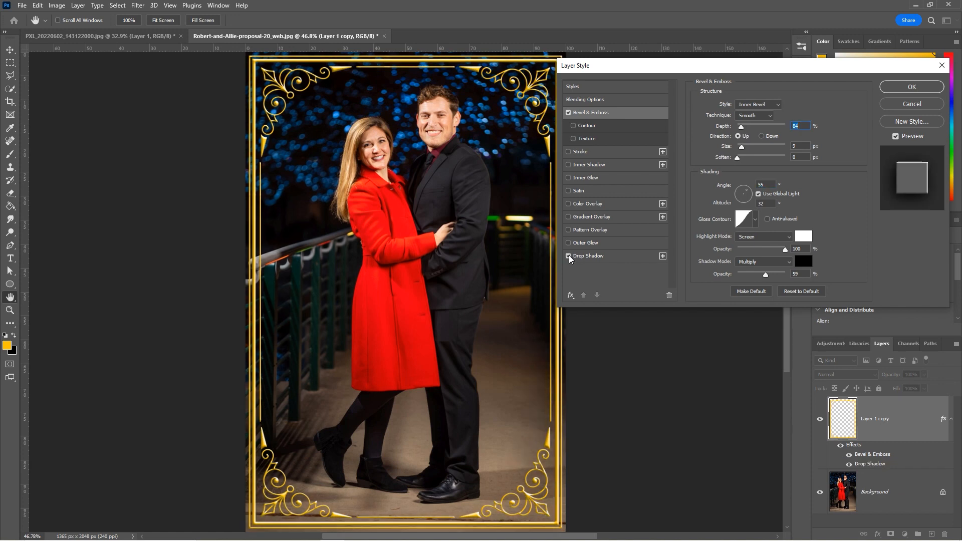
left_click(590, 257)
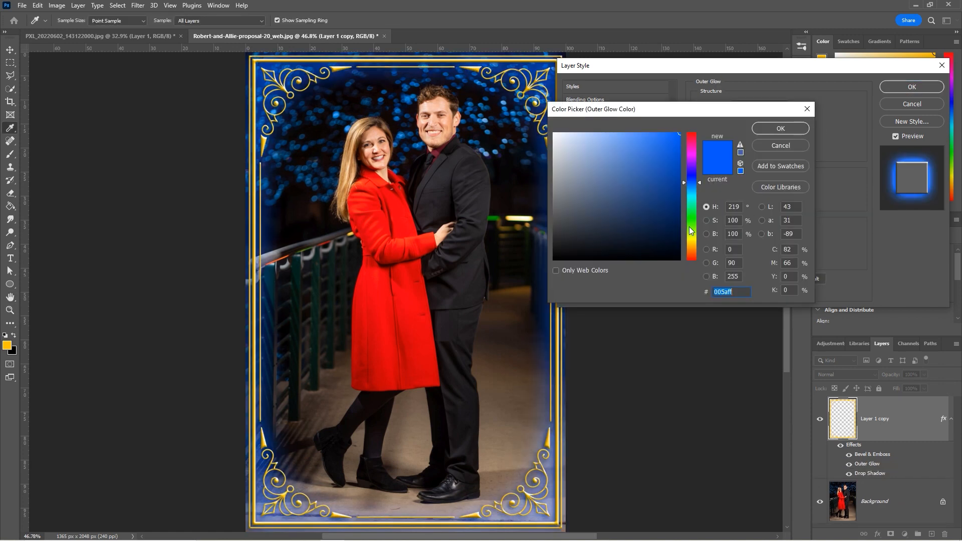
mouse_move(690, 226)
left_mouse_down()
mouse_move(692, 243)
mouse_move(692, 226)
left_mouse_up()
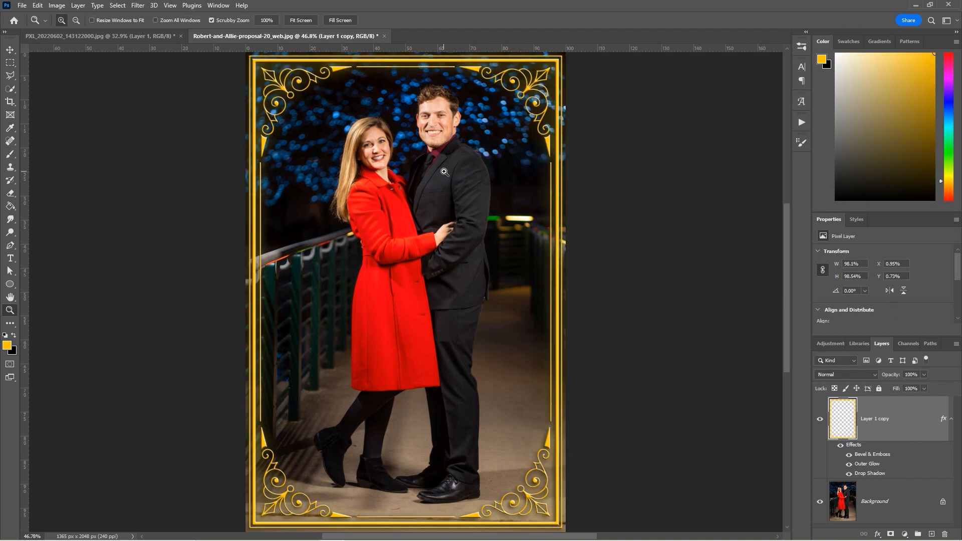
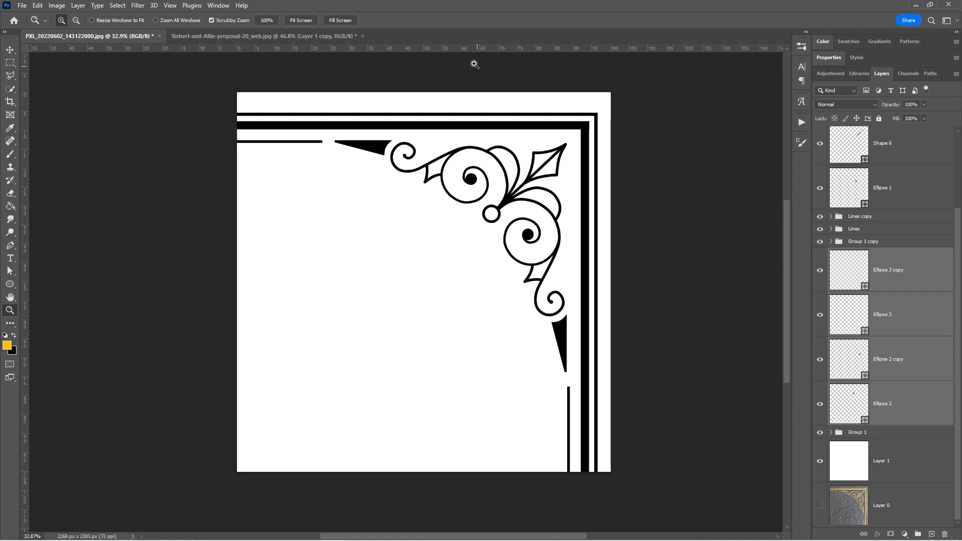
- Switch to the traced corner document, examine its line edges up close and review the export formats in Export As without exporting
left_click_drag(571, 388, 545, 354)
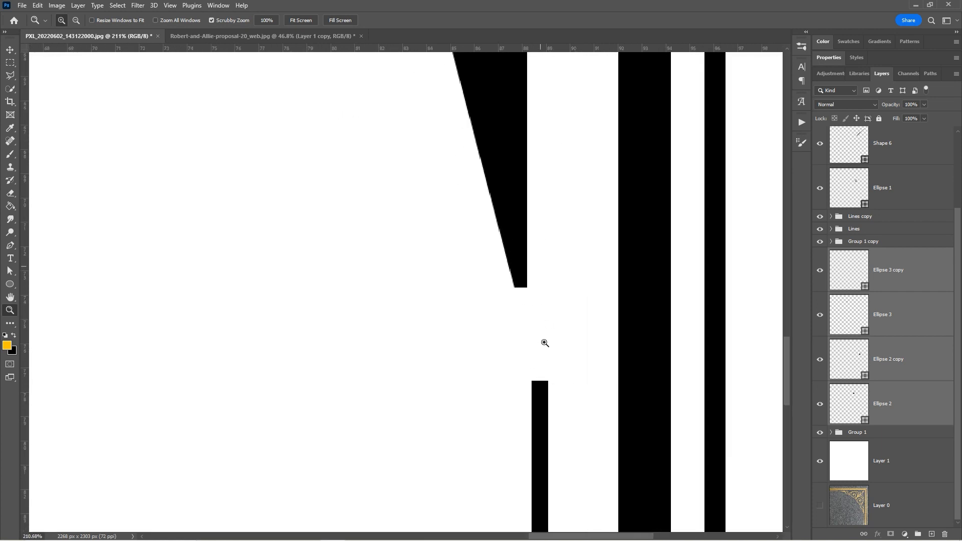
left_click_drag(548, 249, 474, 253)
left_click_drag(415, 69, 433, 197)
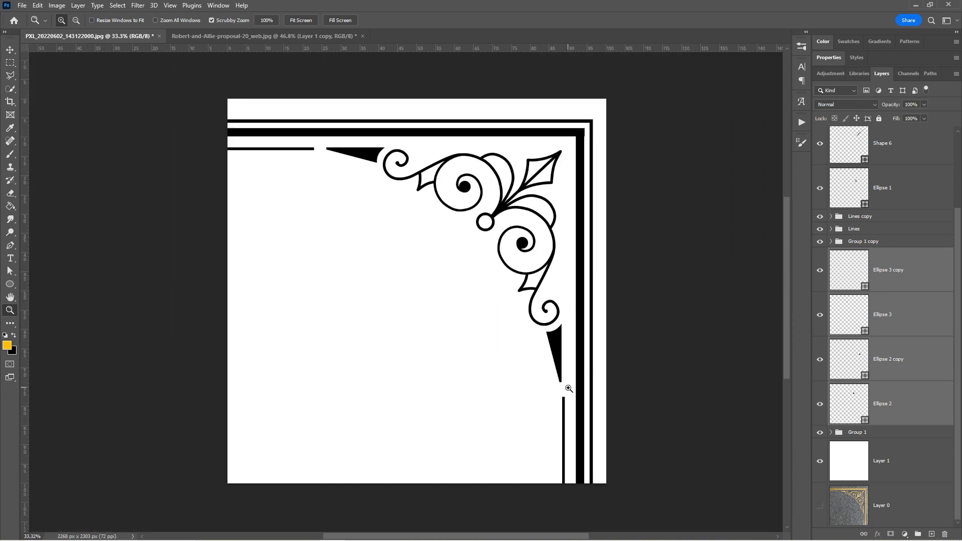
left_click(25, 6)
mouse_move(84, 159)
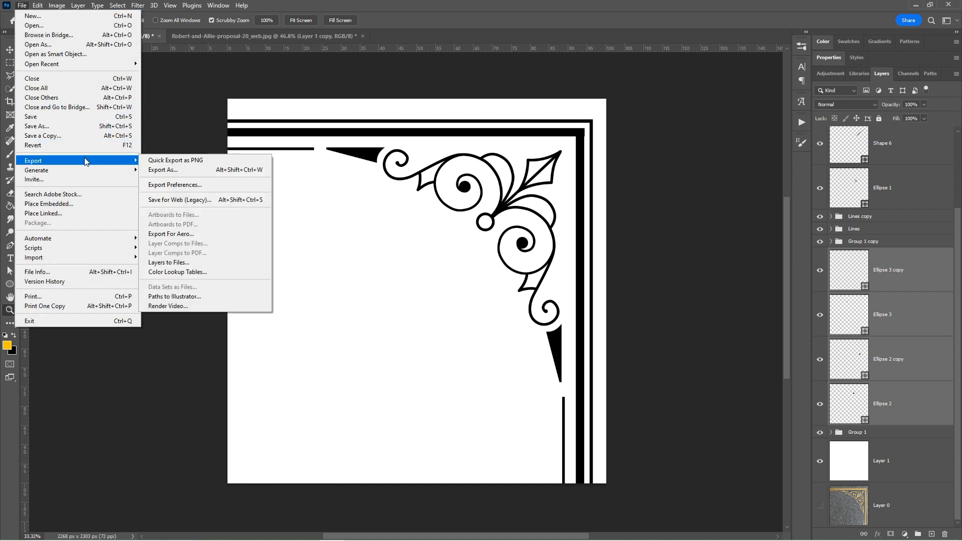
left_click(175, 171)
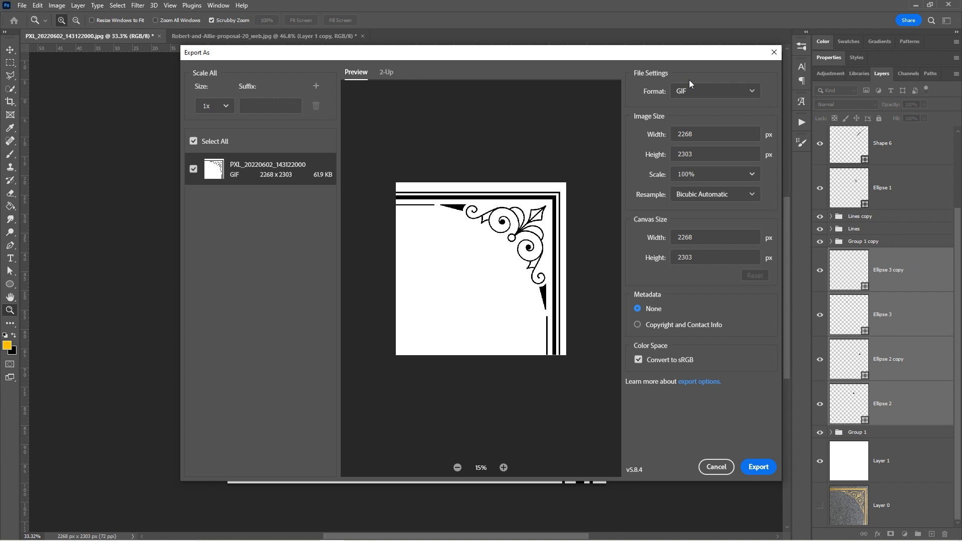
left_click(691, 86)
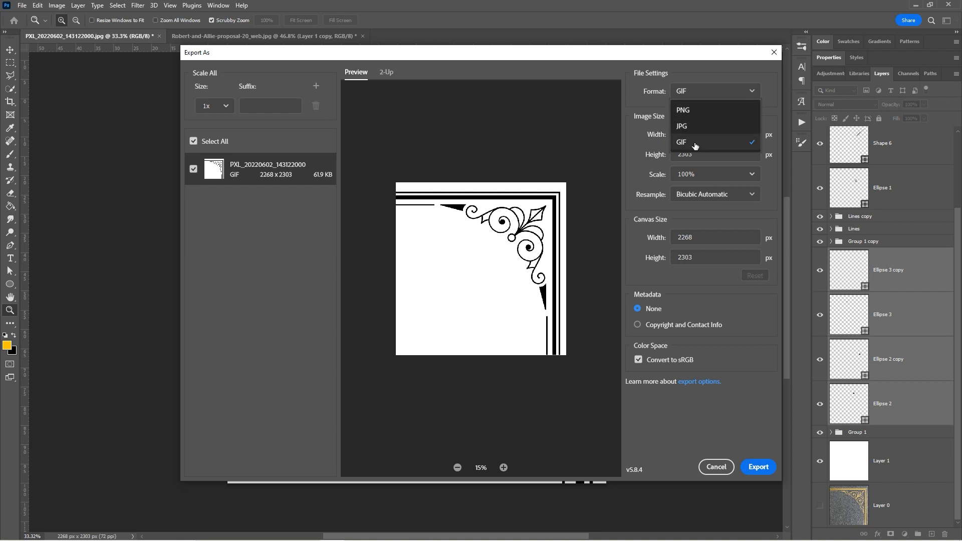
left_click(771, 56)
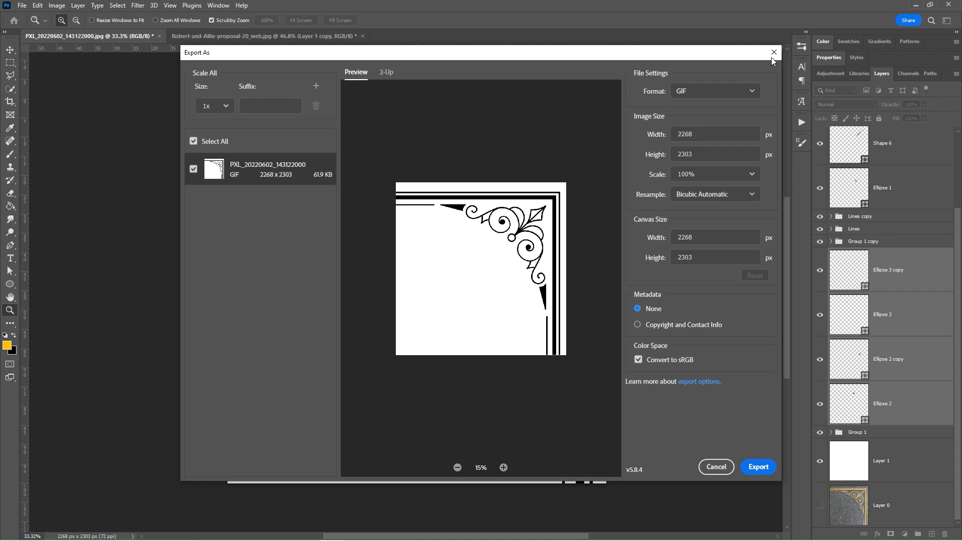
left_click(772, 54)
- Enable the legacy Export As option in the export preferences and apply the change
left_click(23, 5)
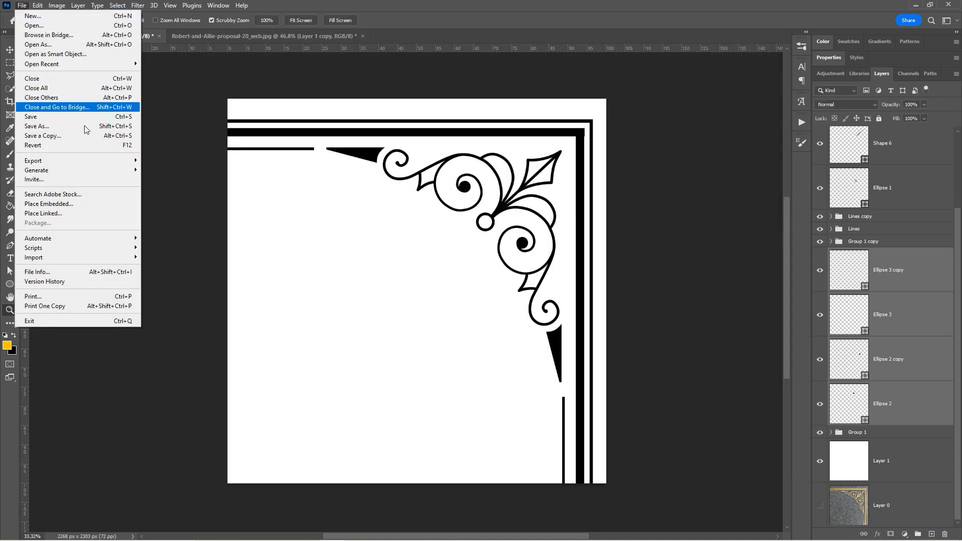
mouse_move(102, 162)
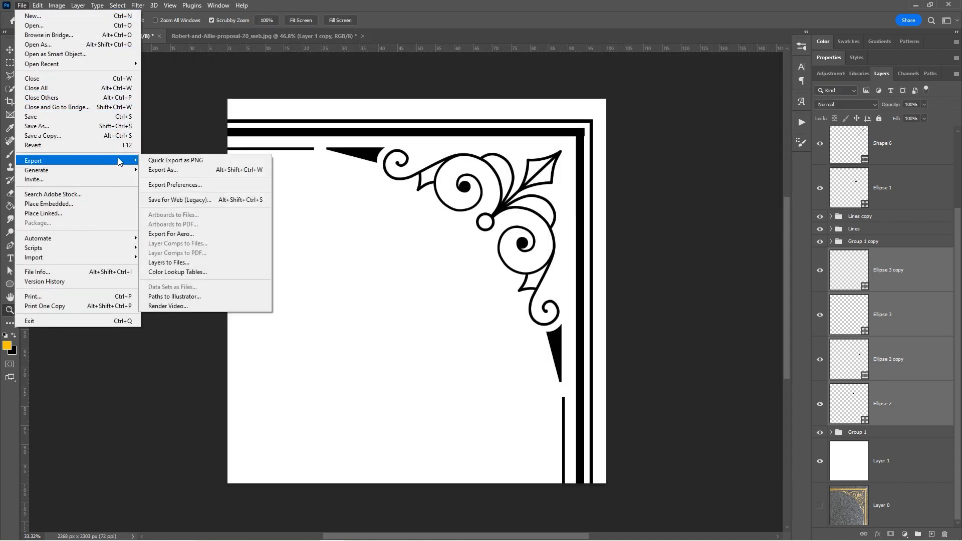
left_click(173, 185)
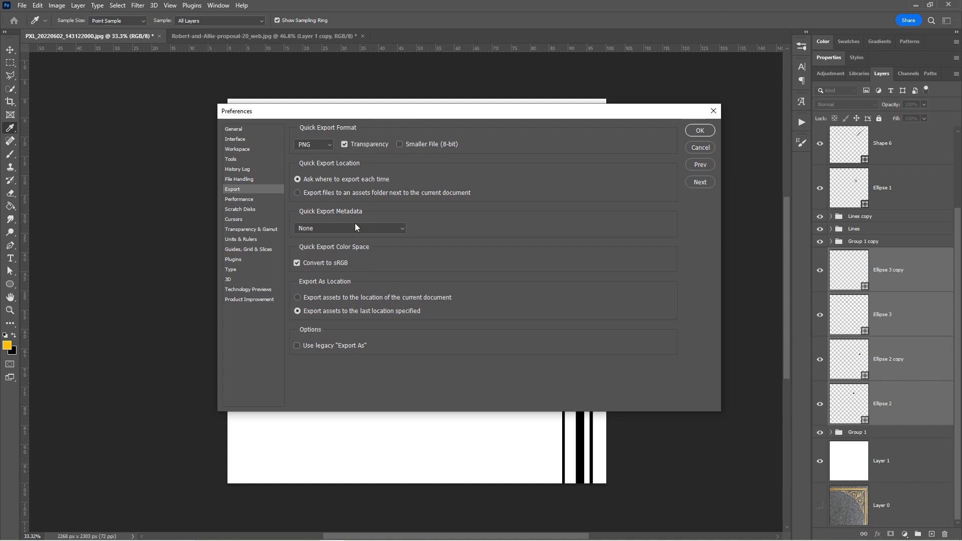
left_click(297, 346)
key("z")
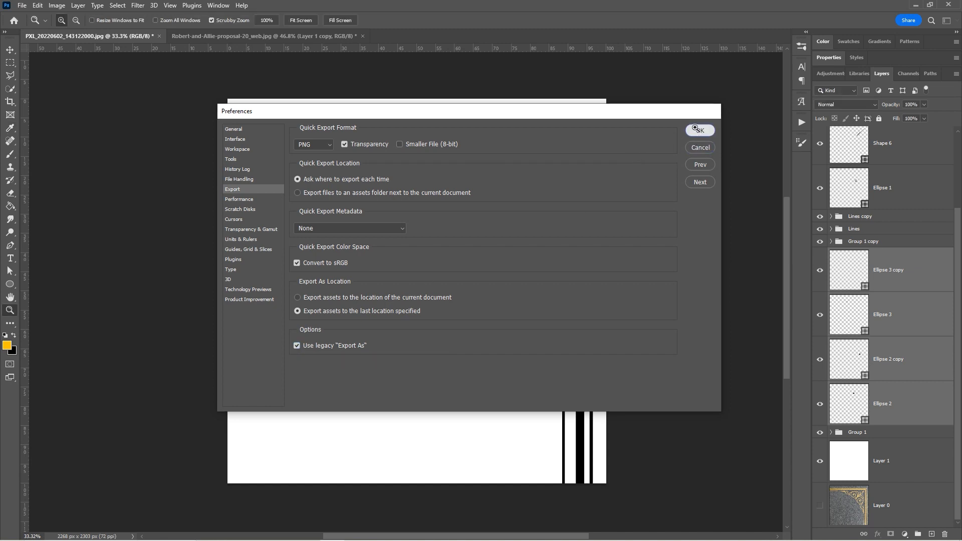
left_click(699, 131)
- Start an Export As of the traced corner document with SVG as the file format
left_click(22, 6)
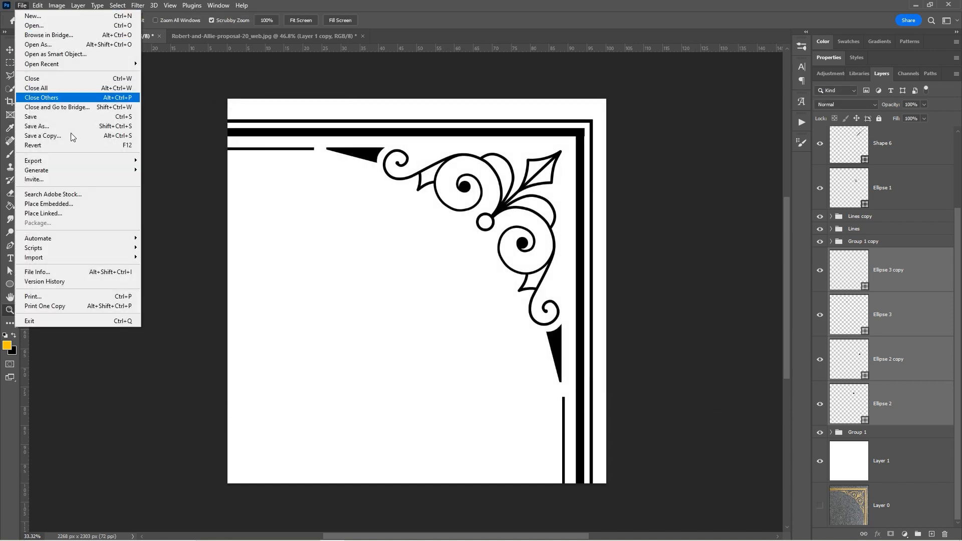
mouse_move(83, 164)
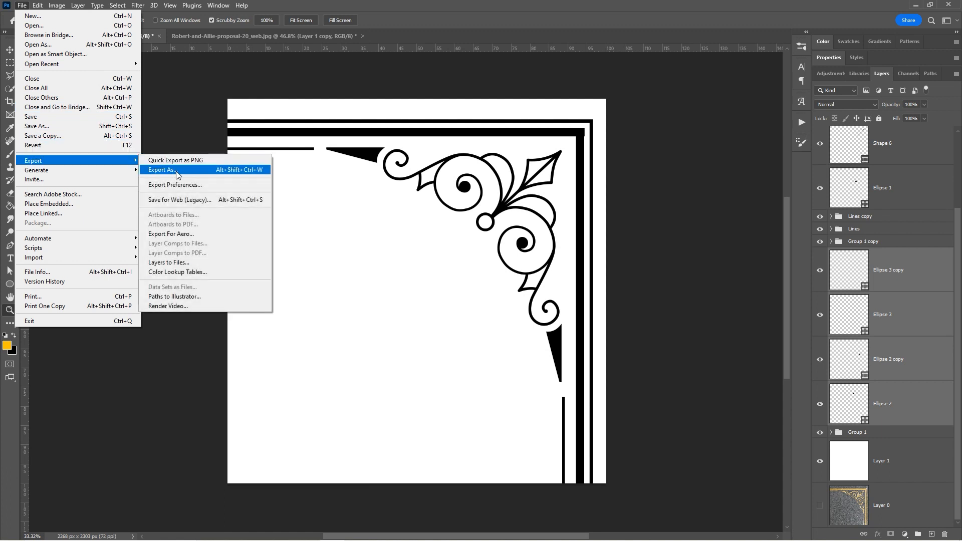
left_click(201, 170)
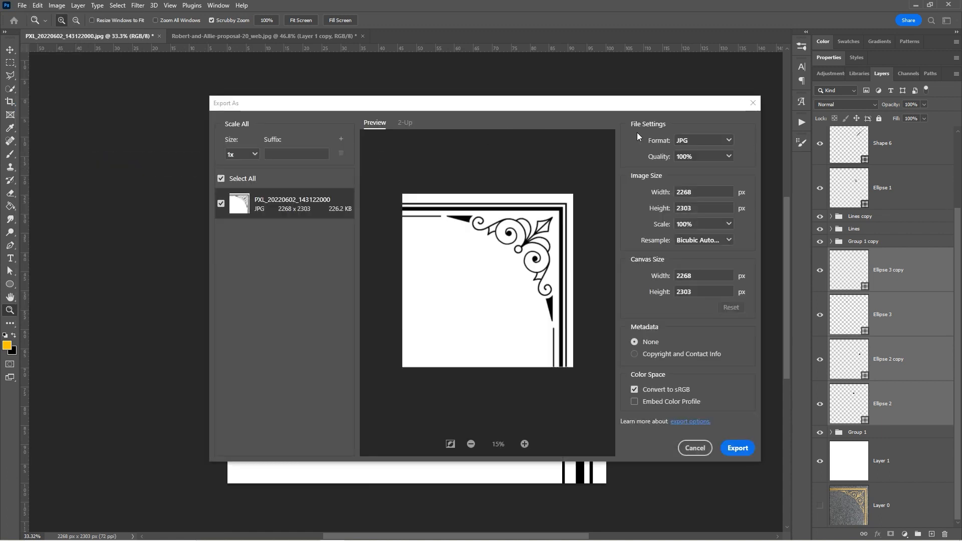
left_click_drag(526, 103, 452, 110)
left_click(628, 150)
left_click(617, 194)
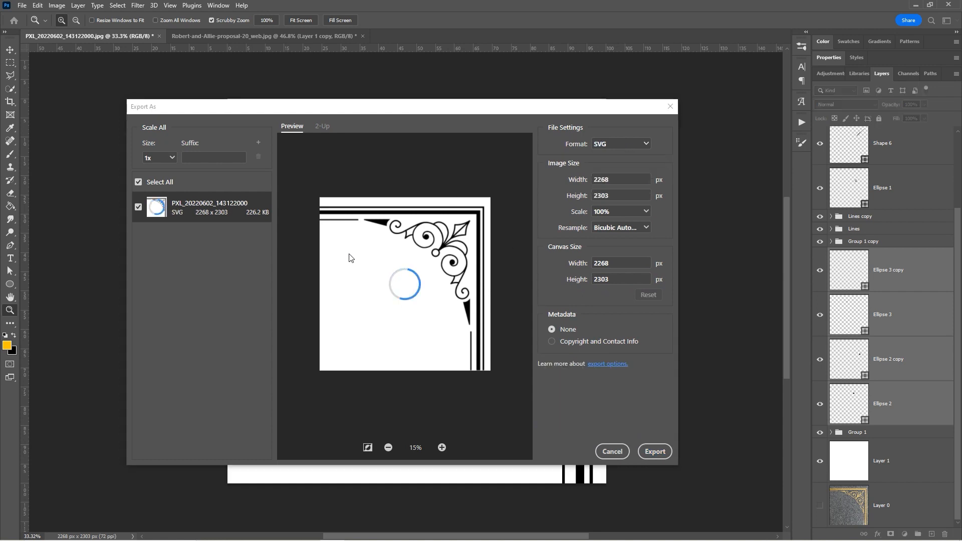
left_click(654, 451)
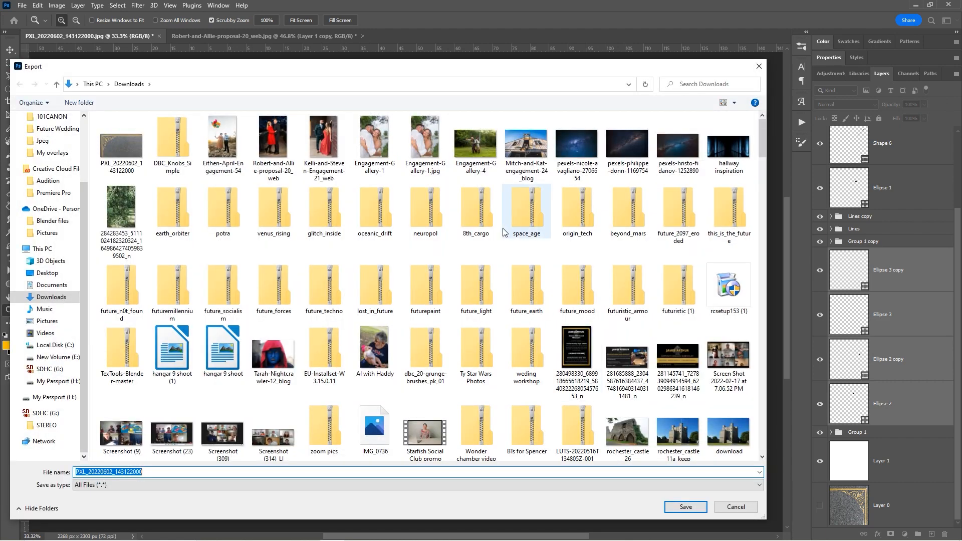
- Save the export as "Fancy corner vector" in the Graphics folder on the My Passport (H:) drive
type("Fancy ")
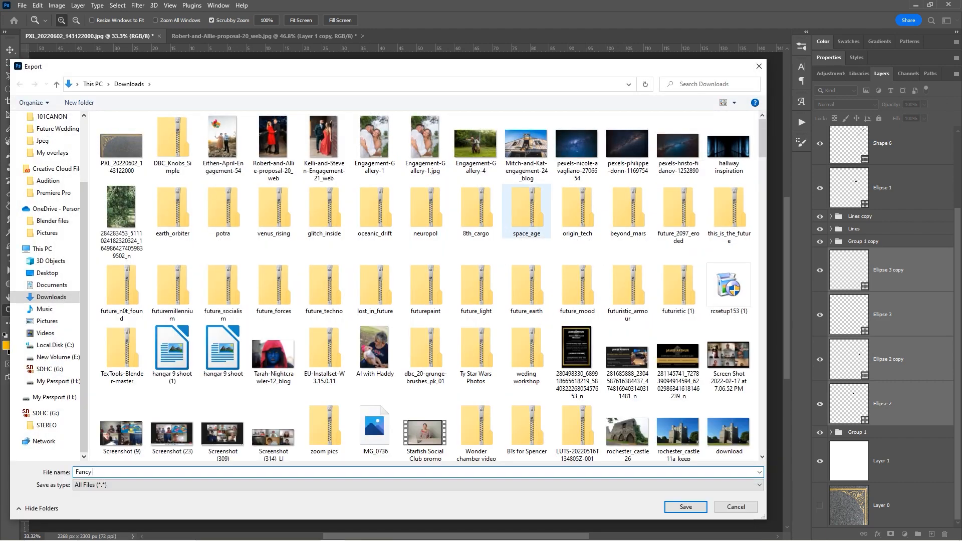
type("corner cector")
left_click(54, 397)
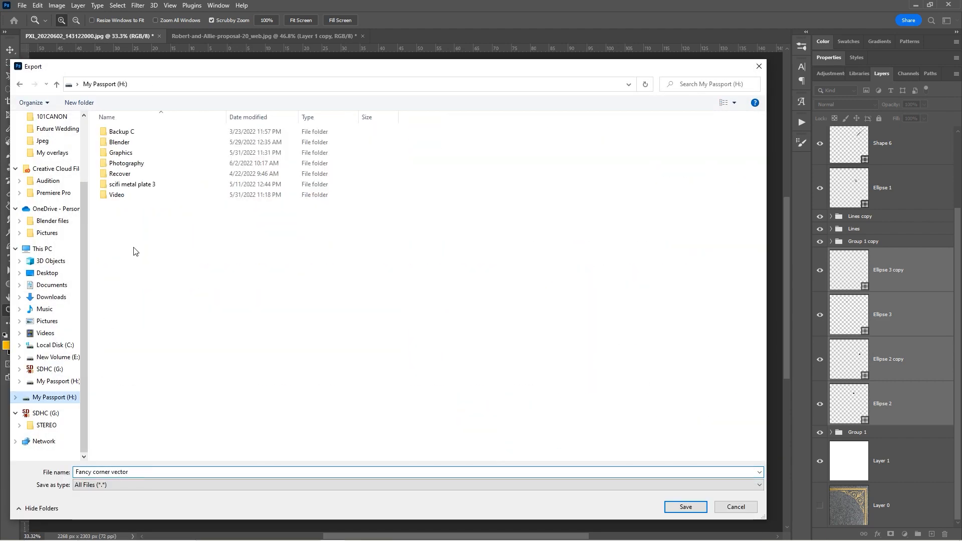
left_click(124, 153)
double_click(124, 153)
left_click(685, 506)
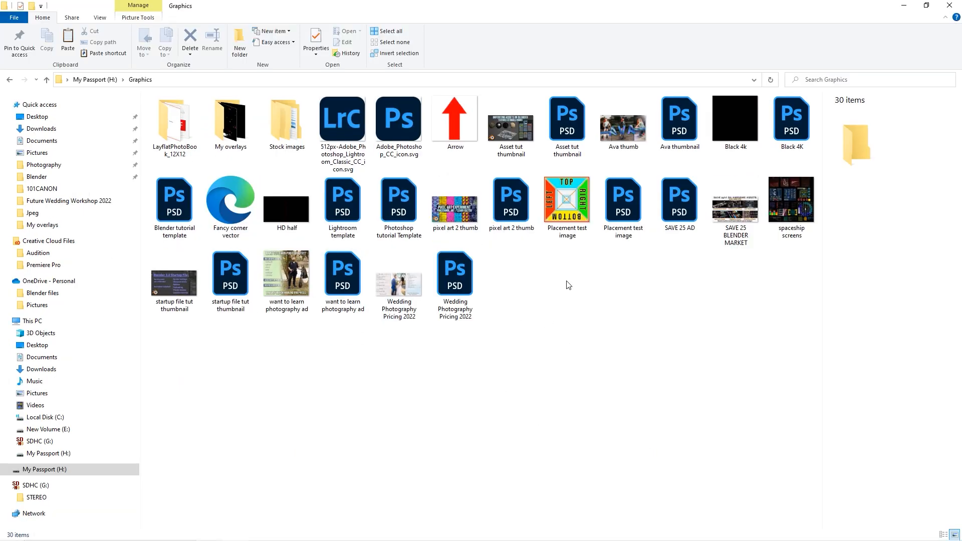
- Find the exported Fancy corner vector file in File Explorer, view it in the browser at different zoom levels, and close it
left_click(242, 213)
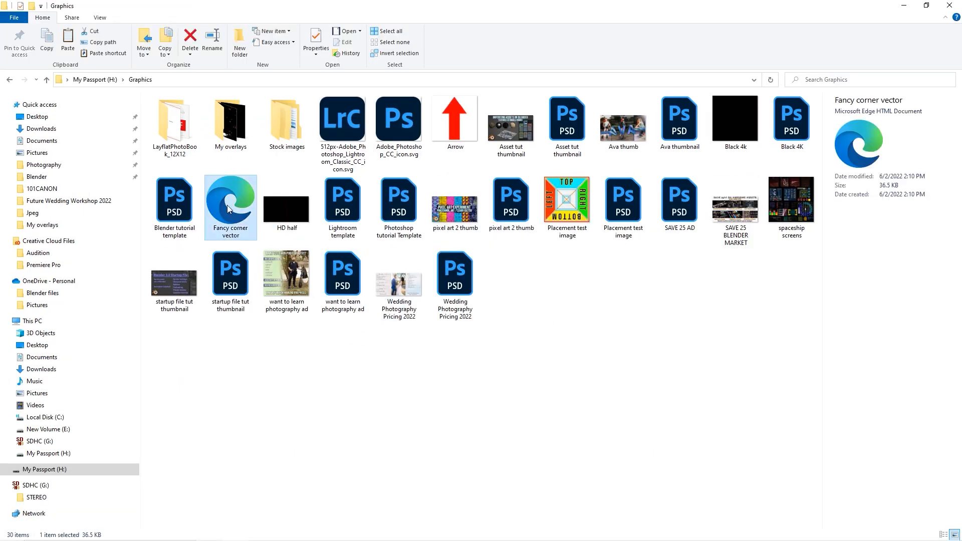
scroll(233, 208, "up", 2, "ctrl")
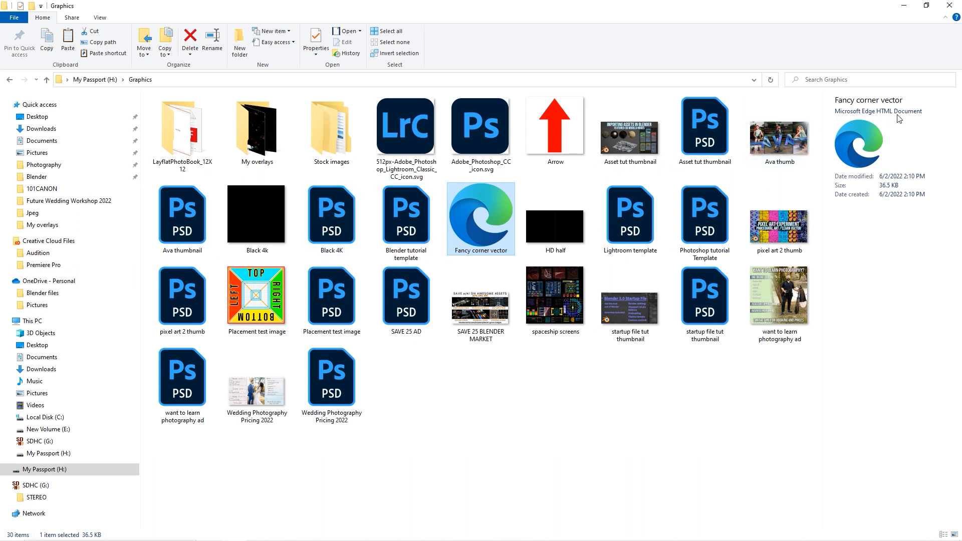
double_click(470, 214)
left_click(514, 376)
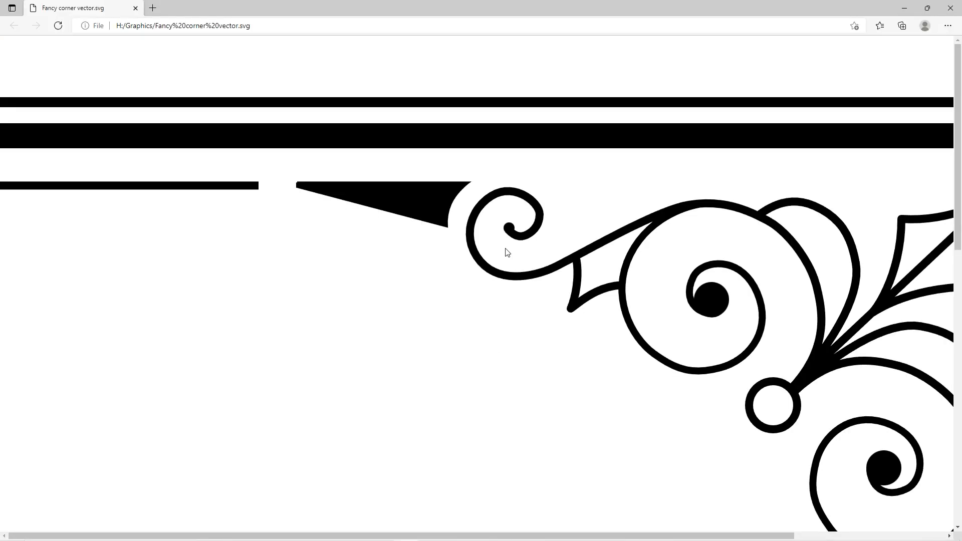
scroll(507, 252, "down", 7)
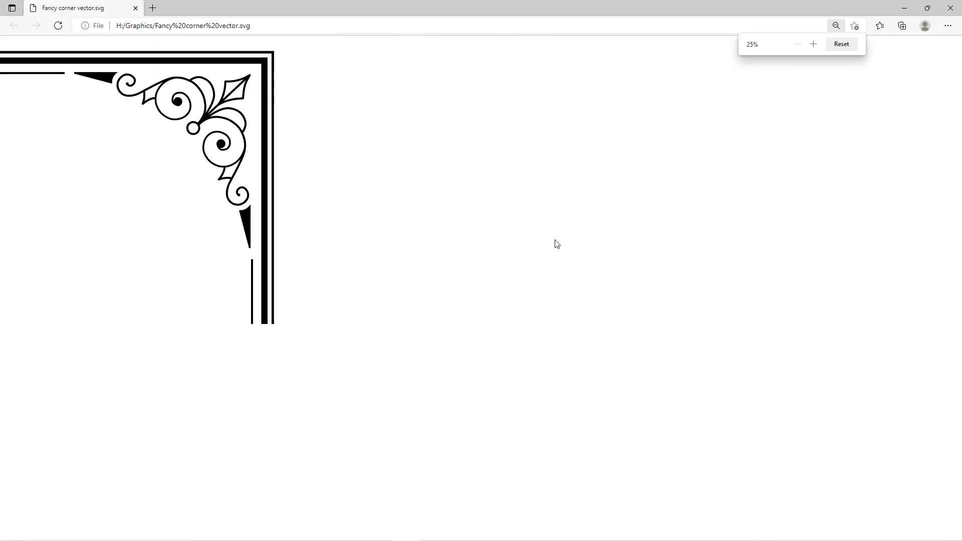
scroll(224, 161, "up", 2)
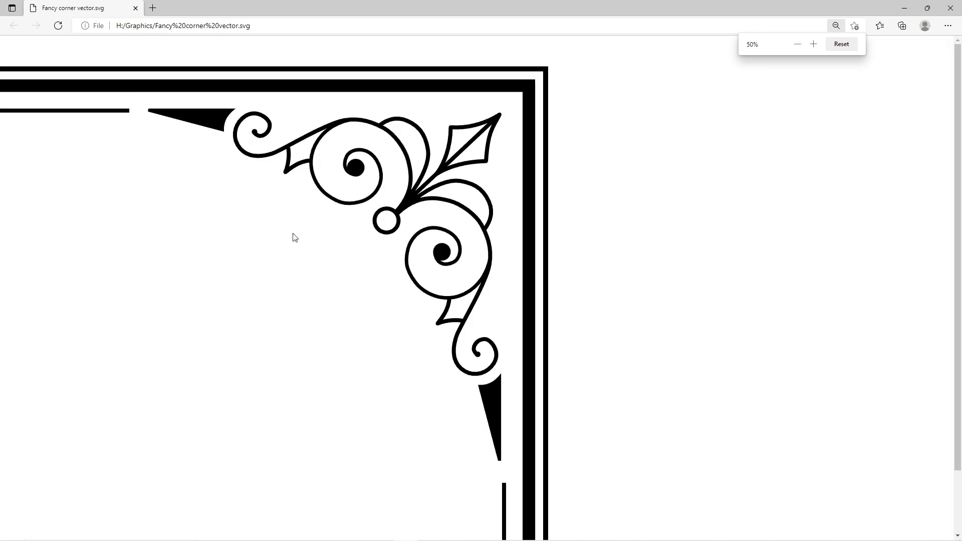
left_click(941, 11)
right_click(484, 228)
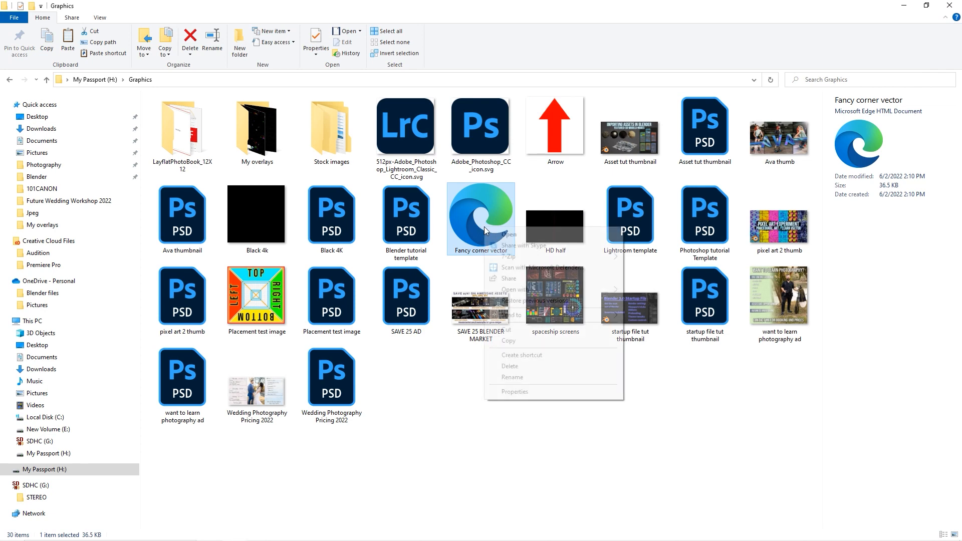
mouse_move(581, 312)
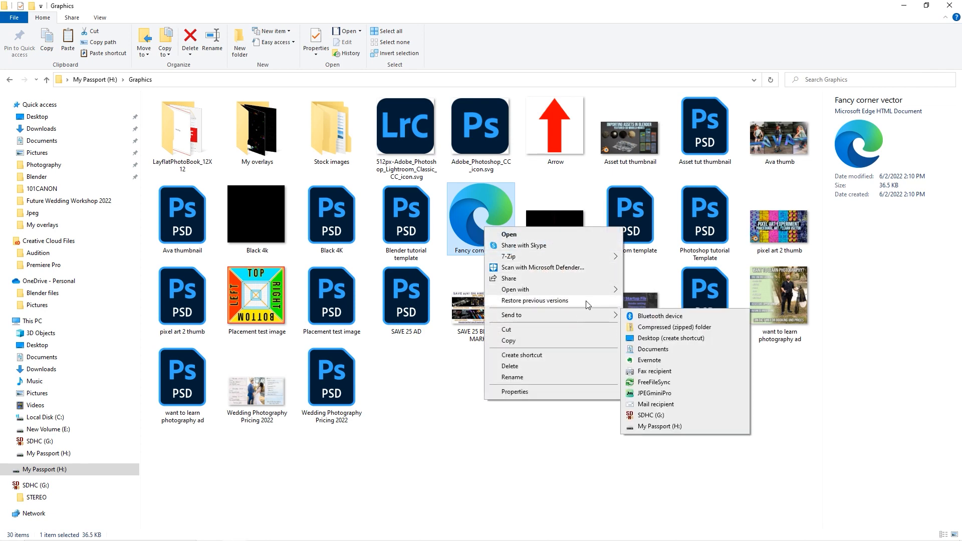
left_click(414, 360)
left_click(495, 207)
- Return to Photoshop and place the Fancy corner vector file from the Graphics folder onto the Future Wedding Workshop-641.jpg photo
key("alt+Tab")
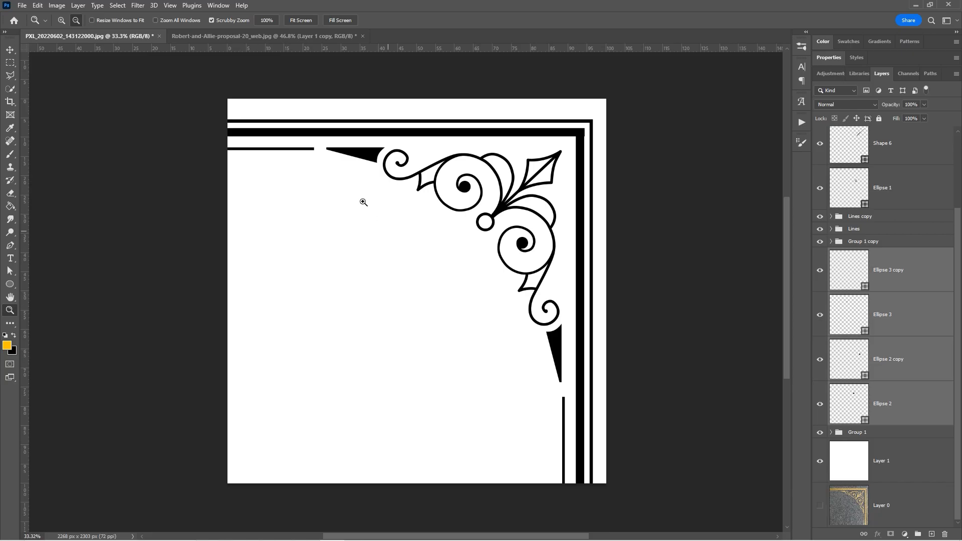
left_click(271, 36)
key("alt+Tab")
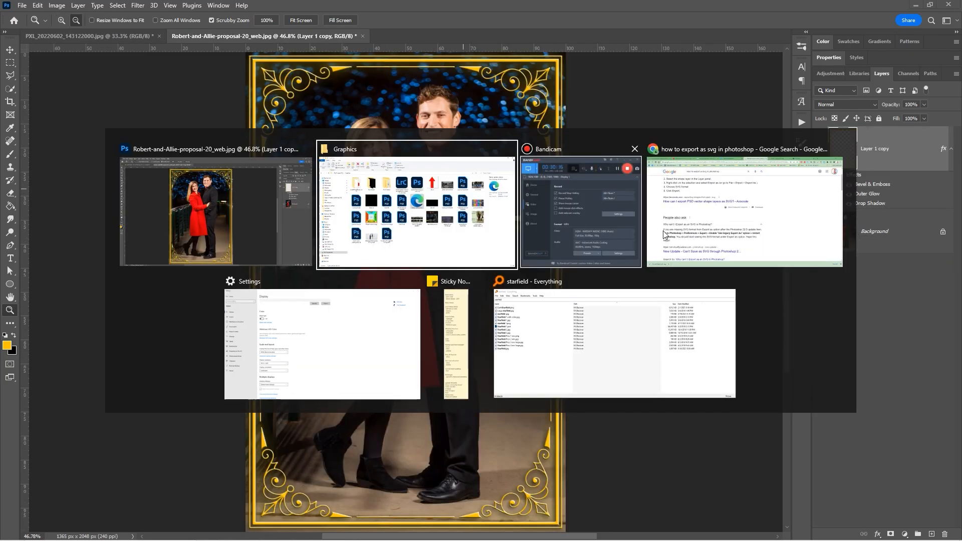
key("Escape")
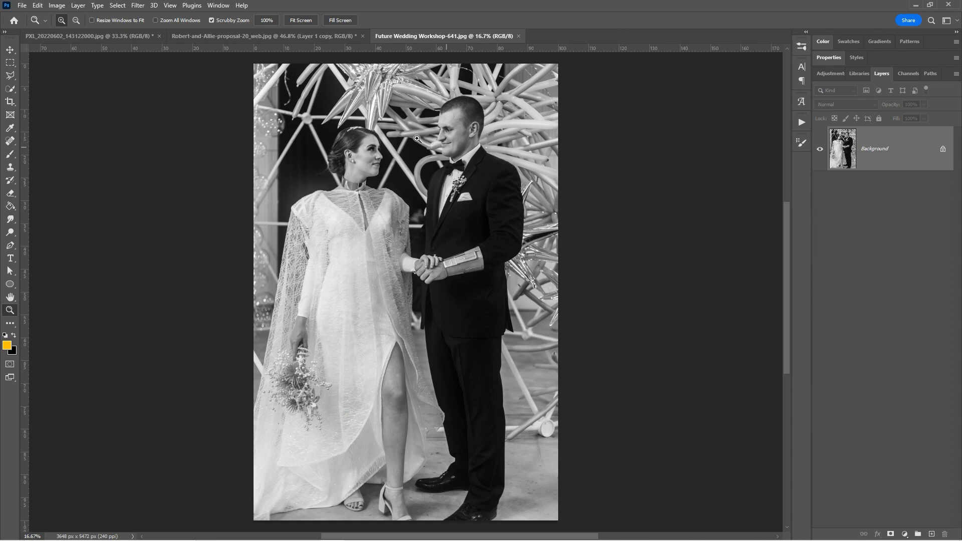
key("alt")
key("alt+Tab")
key("alt+Tab")
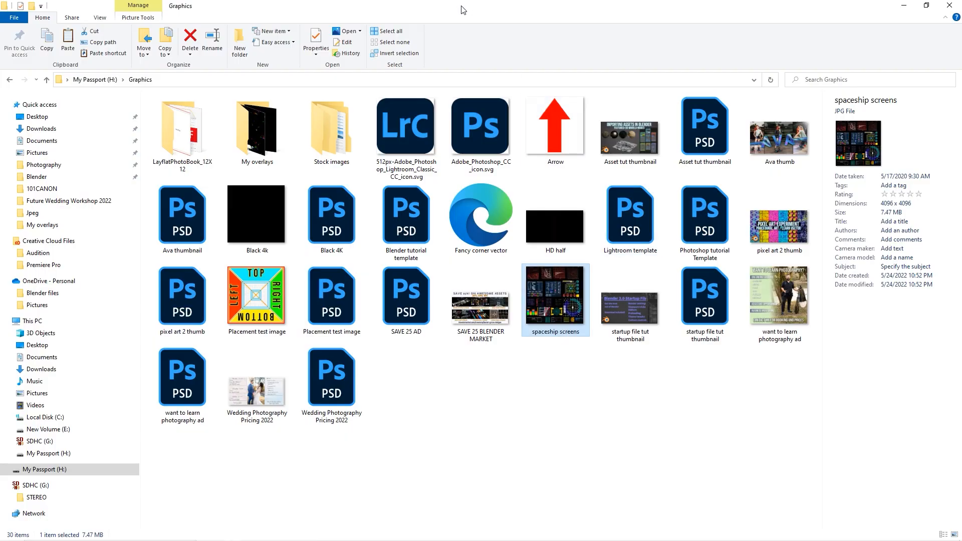
left_click_drag(464, 10, 729, 73)
left_click_drag(656, 356, 341, 231)
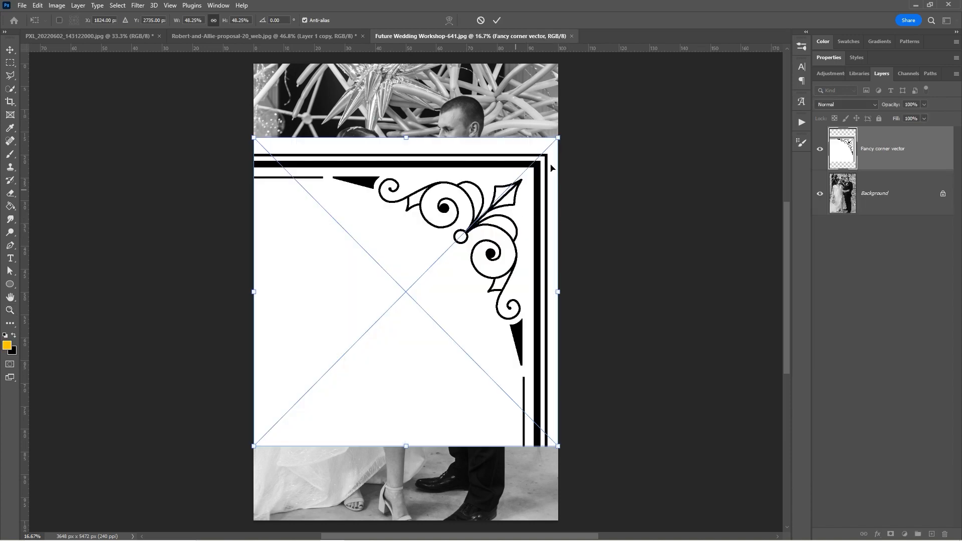
key("Return")
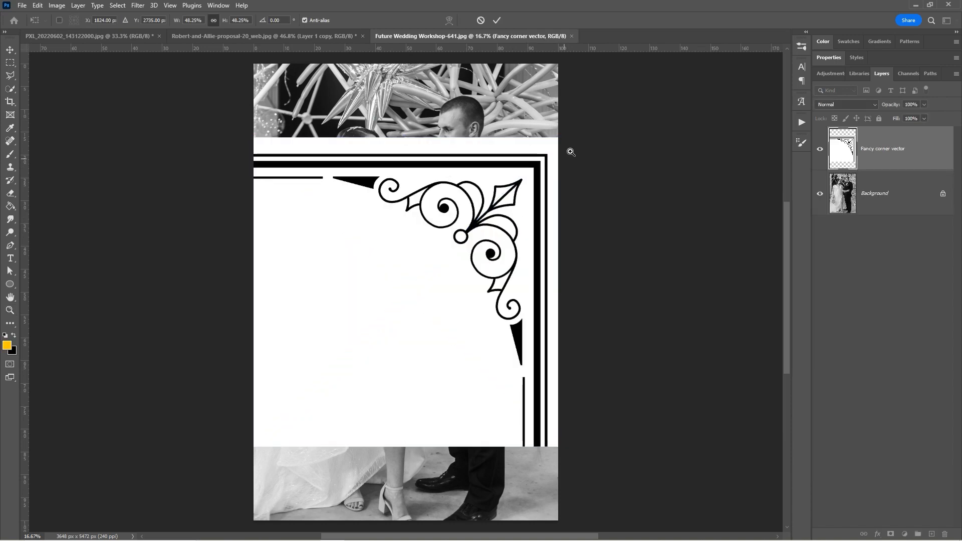
key("z")
- Hide the white Layer 1 in the traced corner document and export it again as SVG, overwriting the Fancy corner vector file
left_click(112, 35)
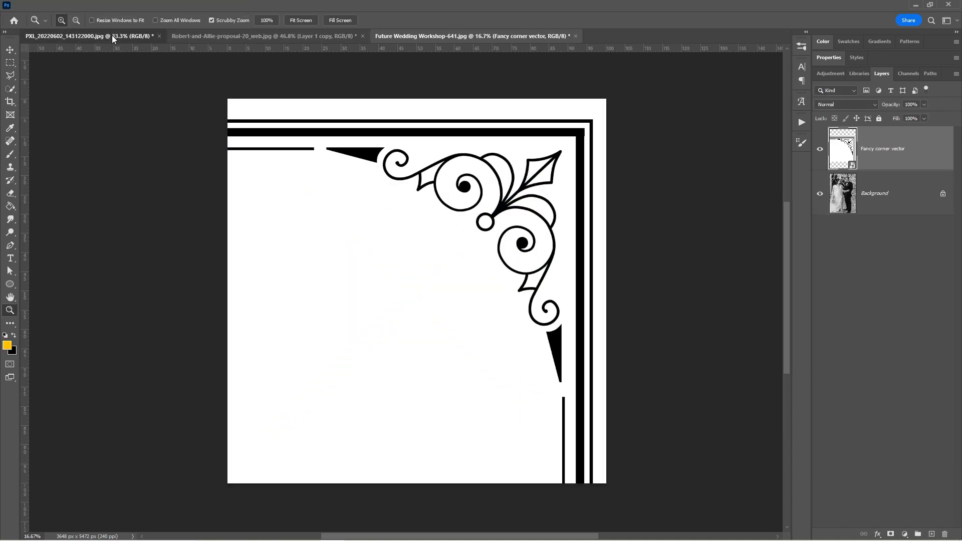
scroll(871, 352, "down", 2)
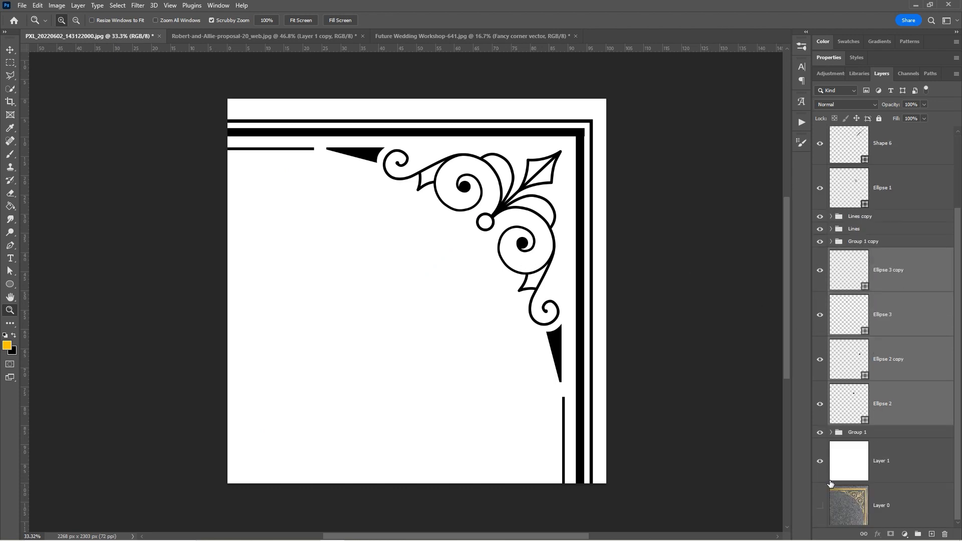
left_click(820, 461)
left_click(22, 5)
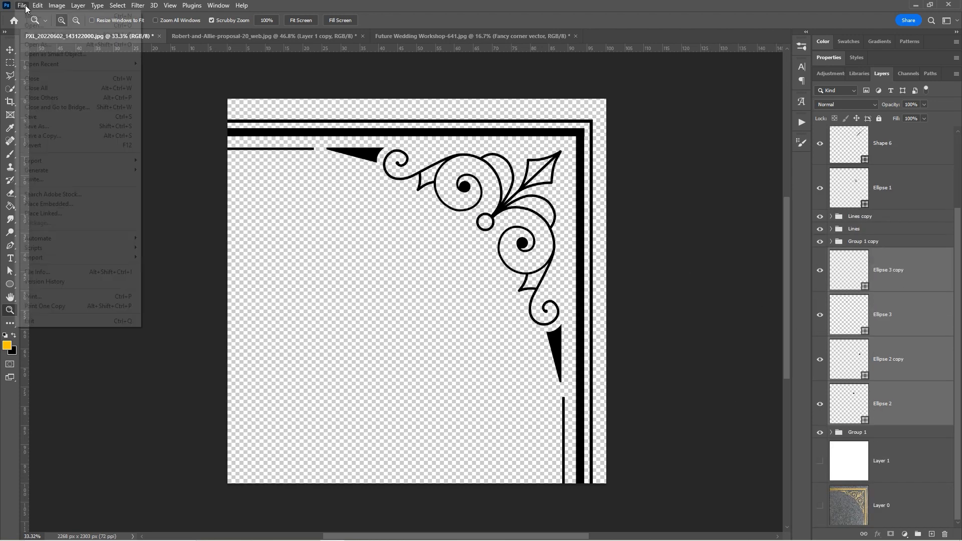
mouse_move(80, 160)
left_click(161, 170)
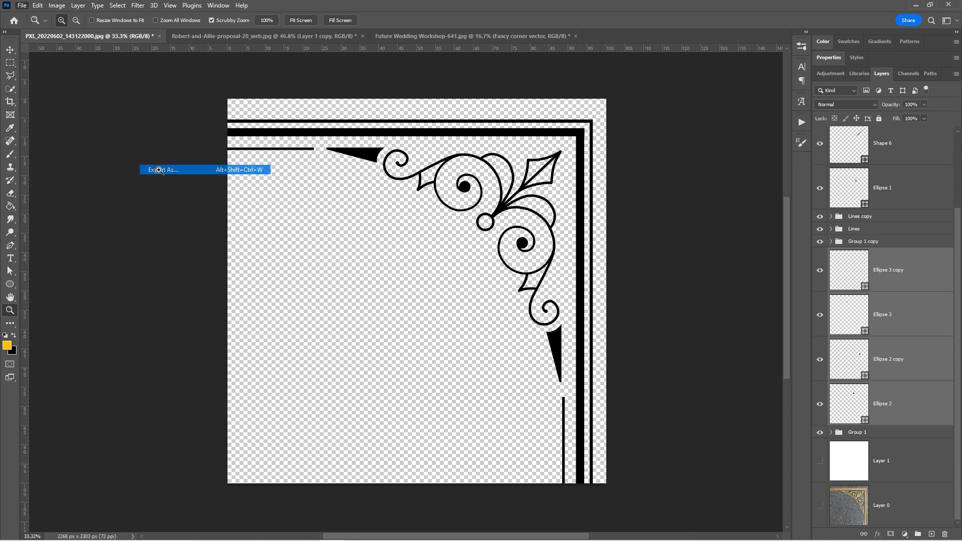
left_click(654, 450)
left_click(686, 506)
left_click(489, 275)
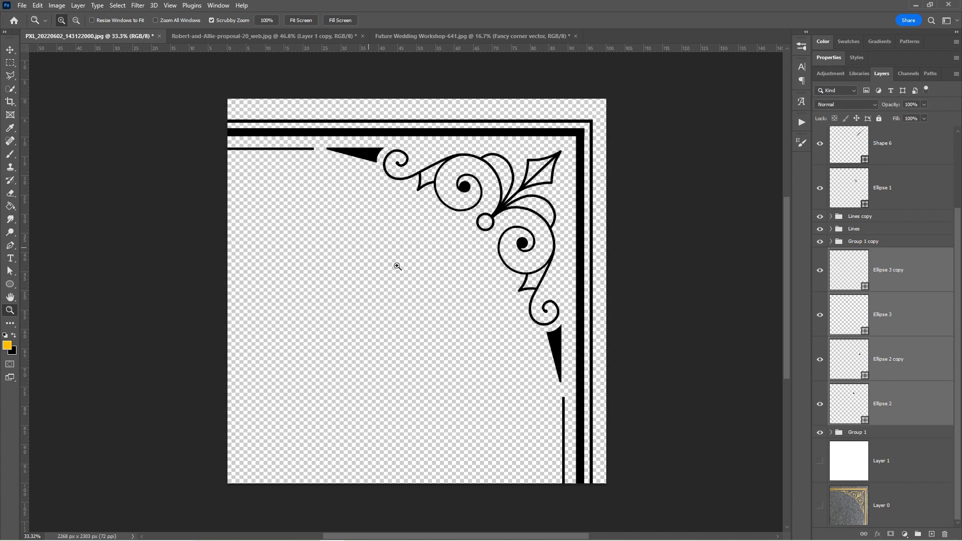
- Replace the white-backed corner layer on the wedding photo with the re-exported transparent Fancy corner vector file
left_click(399, 38)
key("v")
key("Delete")
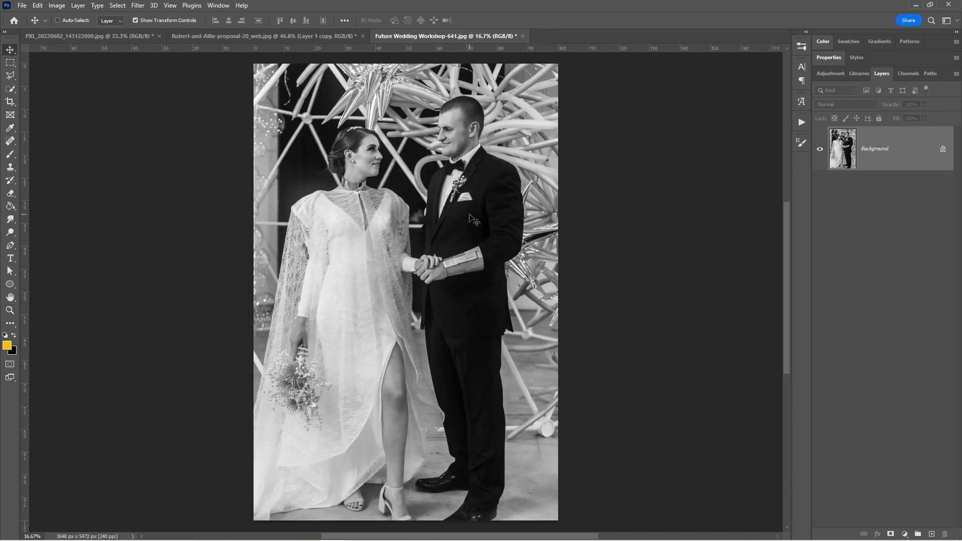
key("alt+Tab")
left_click_drag(655, 345, 338, 253)
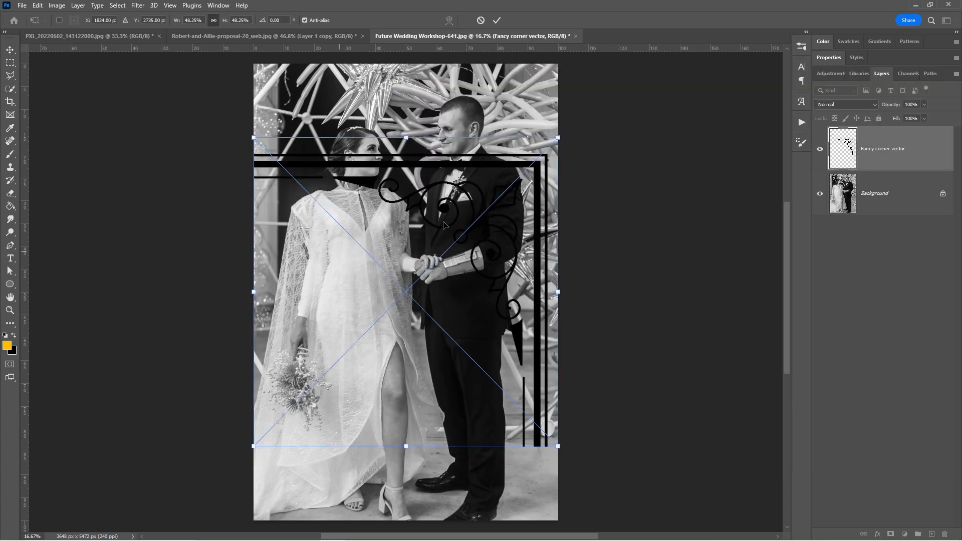
key("Return")
key("z")
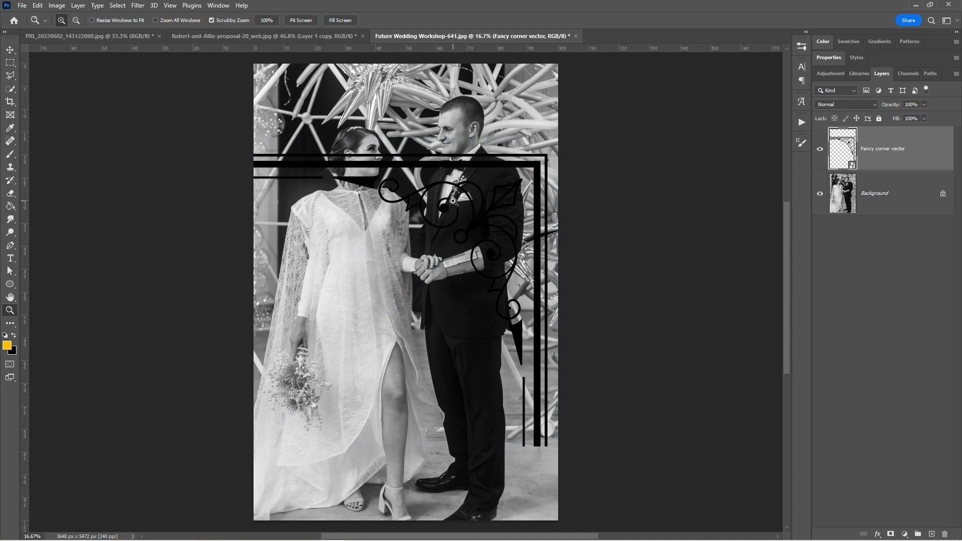
- Move the placed corner ornament to the wedding photo's upper-right corner and scale it down to a small size inside the edges
key("v")
left_click_drag(434, 173, 447, 77)
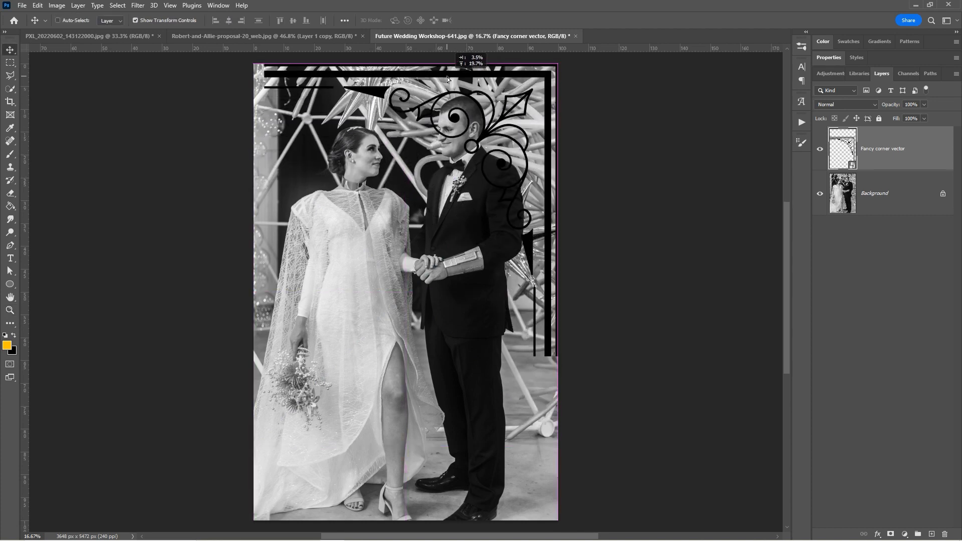
left_click_drag(264, 357, 528, 148)
left_click_drag(557, 106, 550, 132)
key("Return")
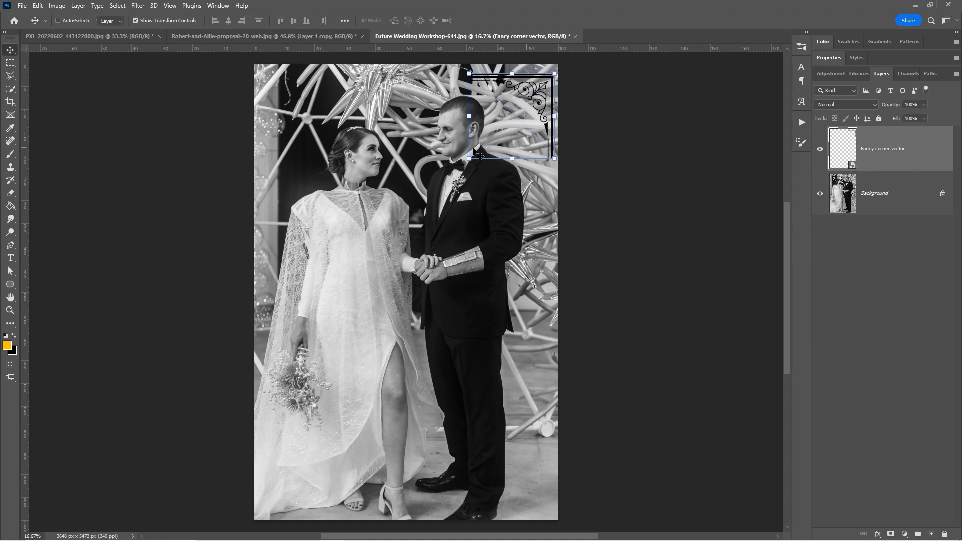
- Move the corner ornament flush into the wedding photo's upper-right corner
left_click_drag(505, 88, 504, 77)
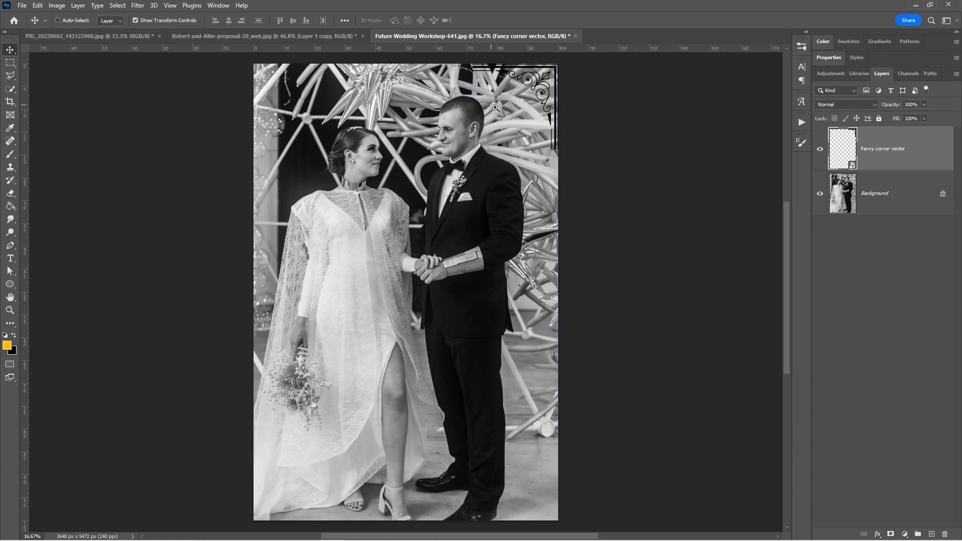
- Try enlarging the corner ornament far beyond the photo and inspect the sharpness of its vector edges
key("z")
left_click_drag(586, 64, 232, 448)
key("ctrl+t")
key("Return")
left_click_drag(538, 109, 606, 134)
left_click_drag(424, 316, 407, 222)
left_click_drag(380, 185, 436, 203)
left_click_drag(519, 196, 449, 343)
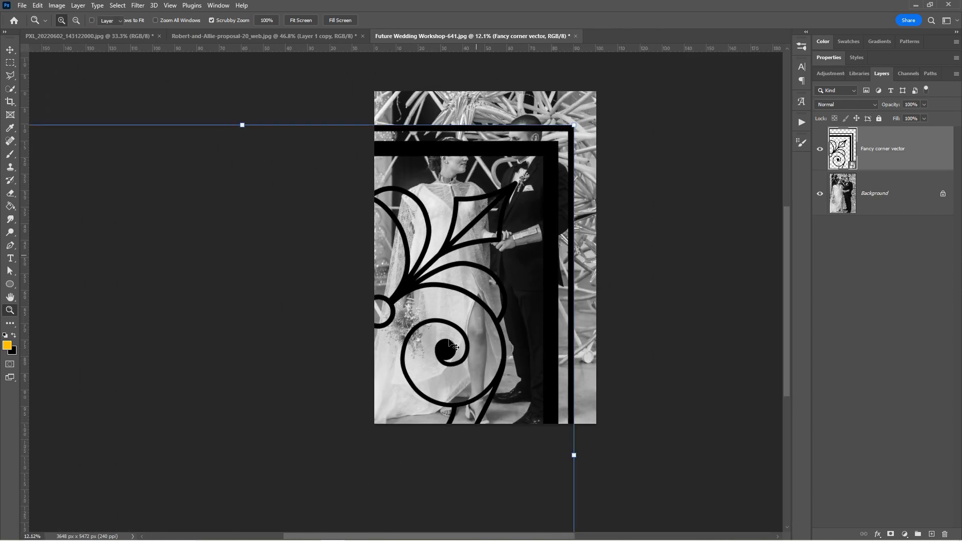
key("ctrl+t")
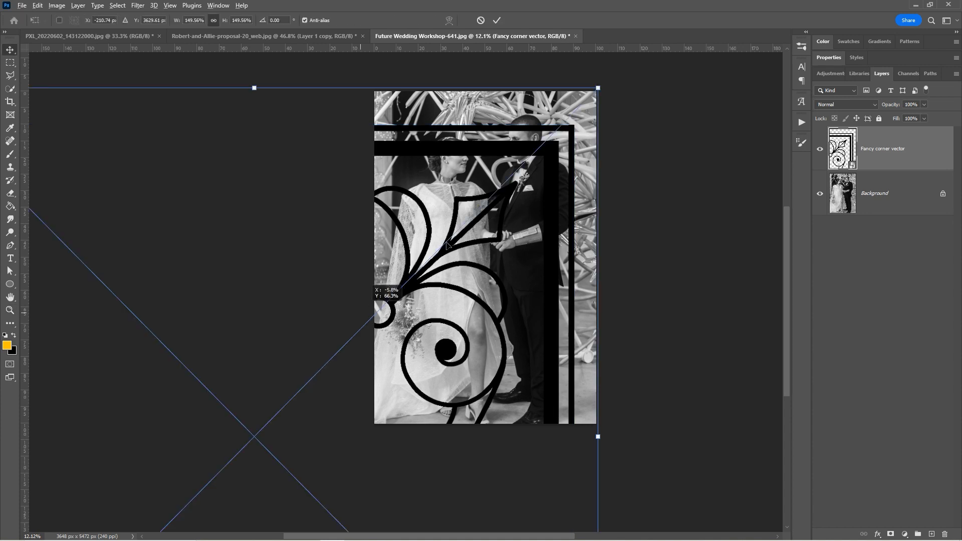
key("Escape")
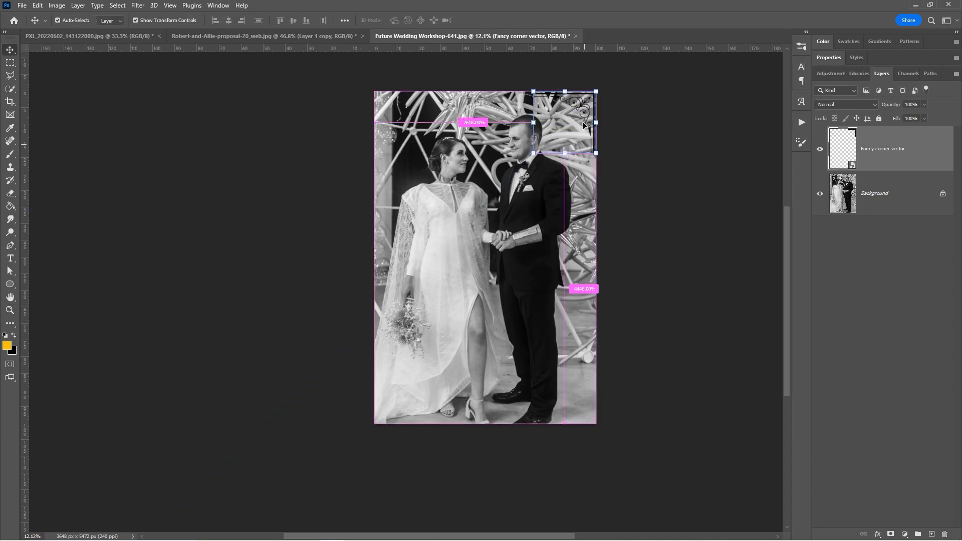
- Enlarge the ornament moderately toward the photo's center and align it with the upper-right corner
left_click_drag(534, 154, 481, 132)
key("Return")
key("z")
key("v")
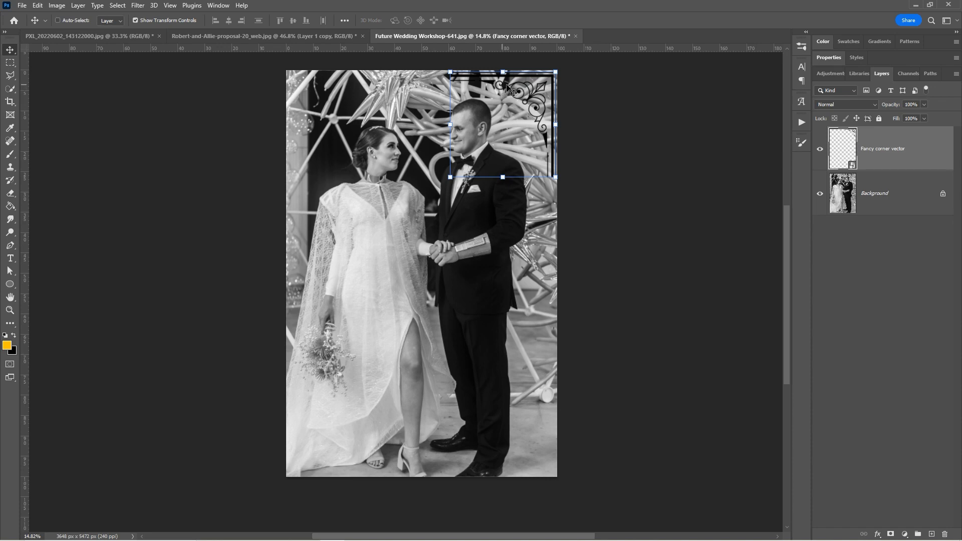
left_click_drag(496, 89, 498, 87)
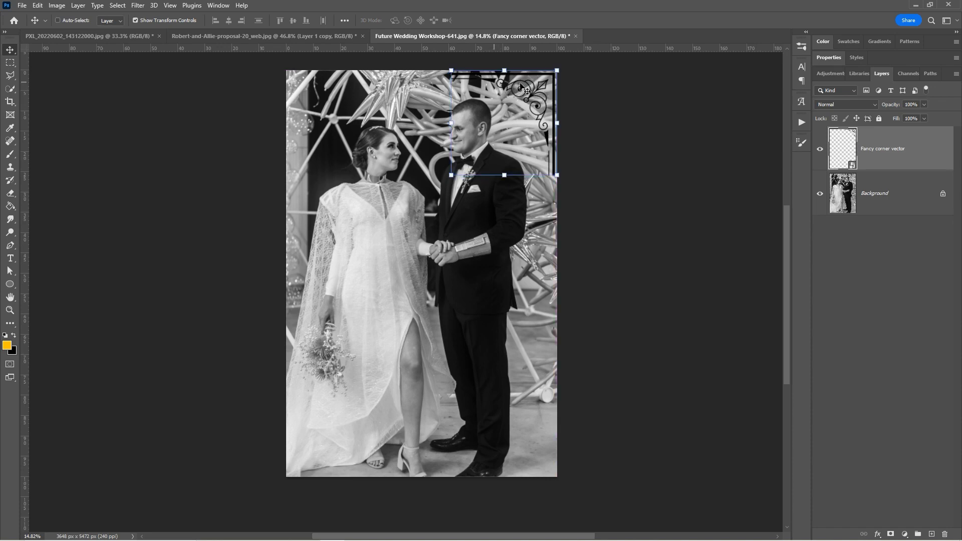
- Duplicate the ornament into the photo's lower-right corner, rotate the copy 90 degrees and adjust its size to fit
left_click_drag(548, 136, 538, 414)
key("ctrl+t")
left_click_drag(558, 342, 560, 468)
left_click_drag(542, 435, 548, 457)
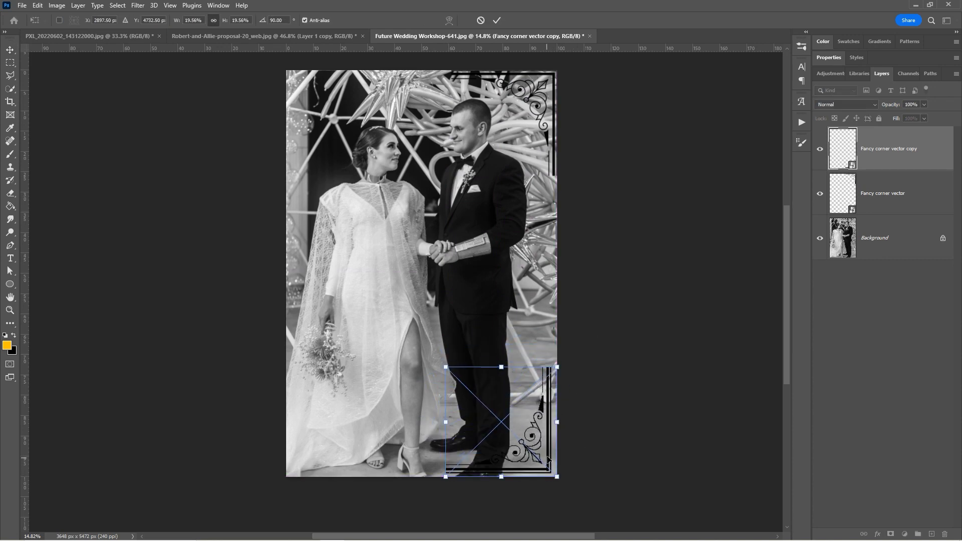
key("Return")
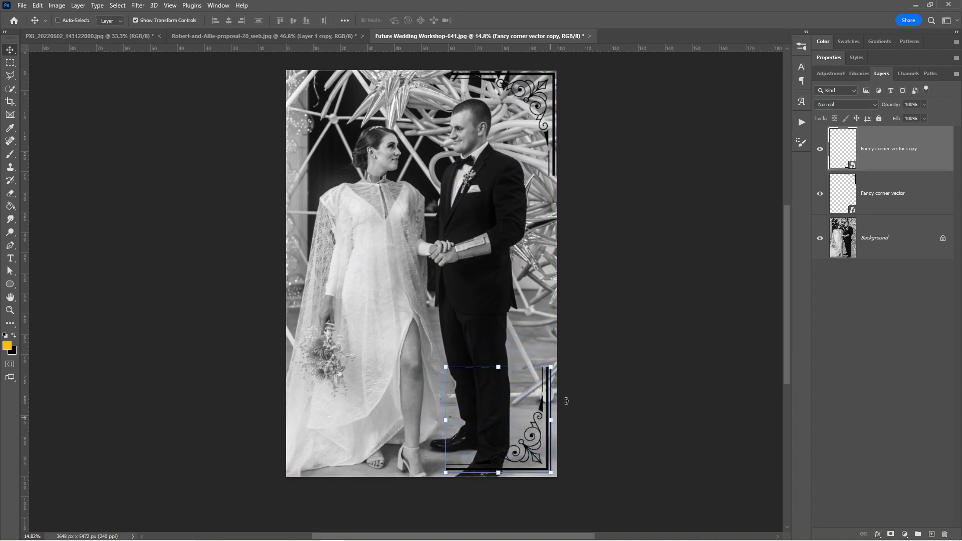
- Duplicate the lower-right ornament into the lower-left corner and rotate the copy to face the photo's center
left_click_drag(547, 438, 400, 442)
left_click_drag(415, 366, 442, 495)
left_click_drag(308, 456, 398, 381)
key("Return")
- Examine the two lower corner ornaments up close and compare their spacing from the photo's edges
key("z")
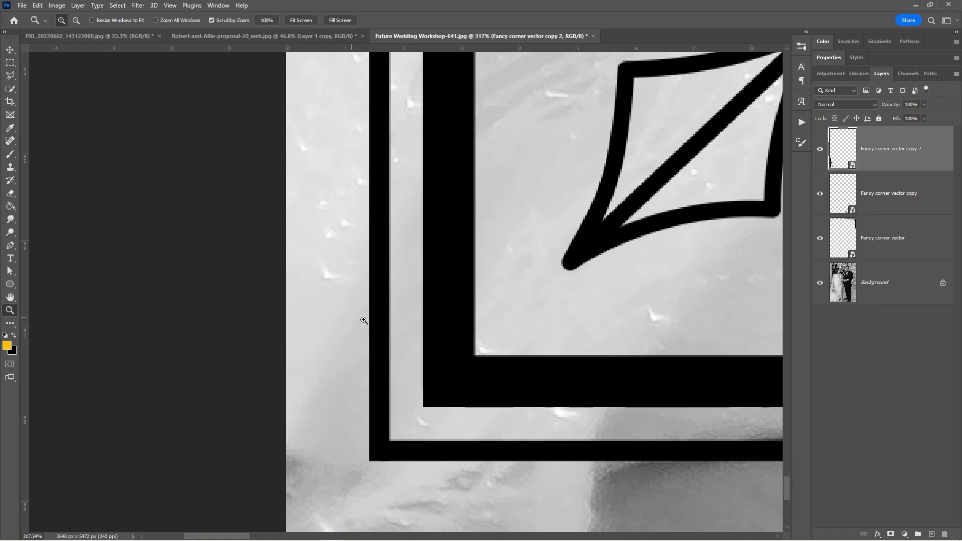
left_click_drag(378, 338, 336, 238)
left_click_drag(587, 337, 518, 337)
left_click_drag(606, 311, 199, 307)
left_click_drag(340, 330, 446, 316)
left_click_drag(446, 299, 362, 302)
left_click_drag(528, 259, 374, 270)
left_click_drag(563, 223, 531, 385)
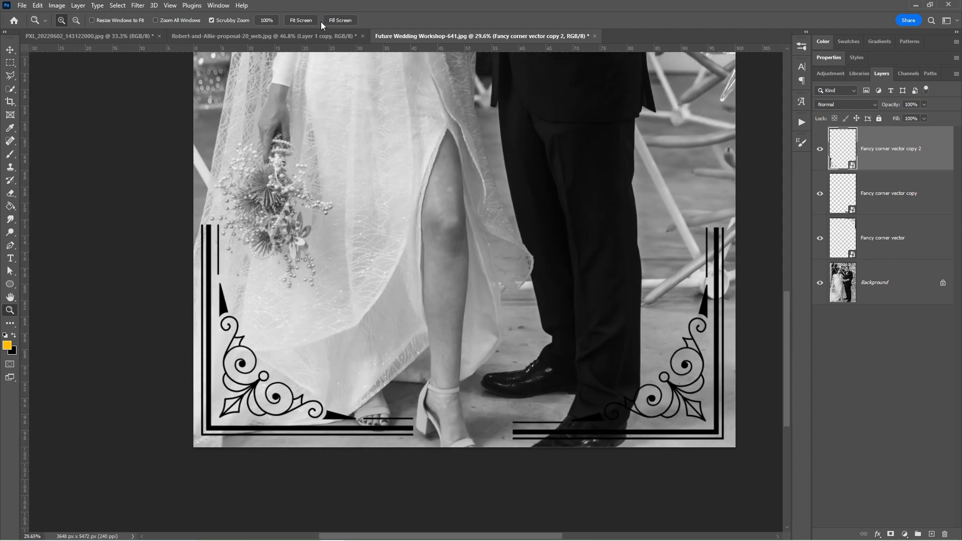
- Delete the Fancy corner vector copy and Fancy corner vector copy 2 layers
left_click(300, 20)
left_click(881, 196, "shift")
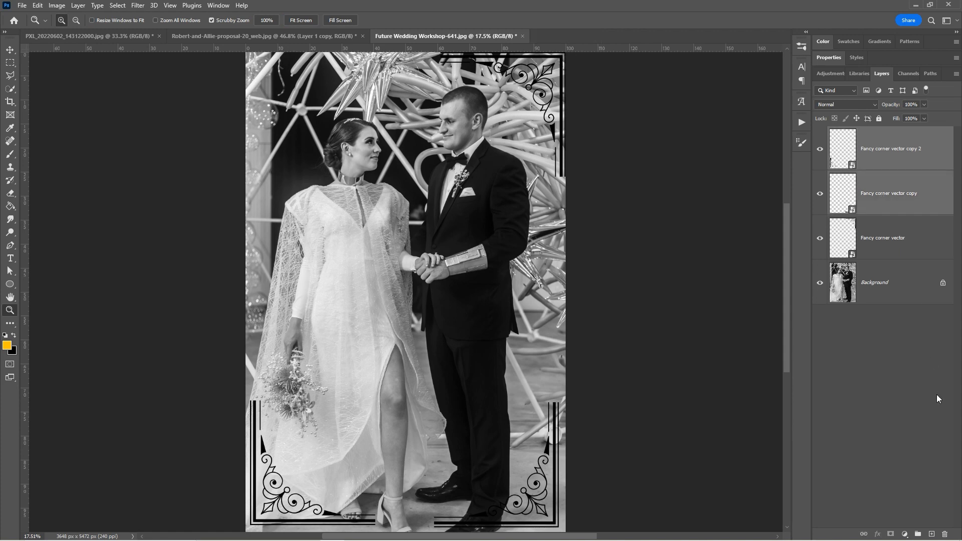
left_click(945, 532)
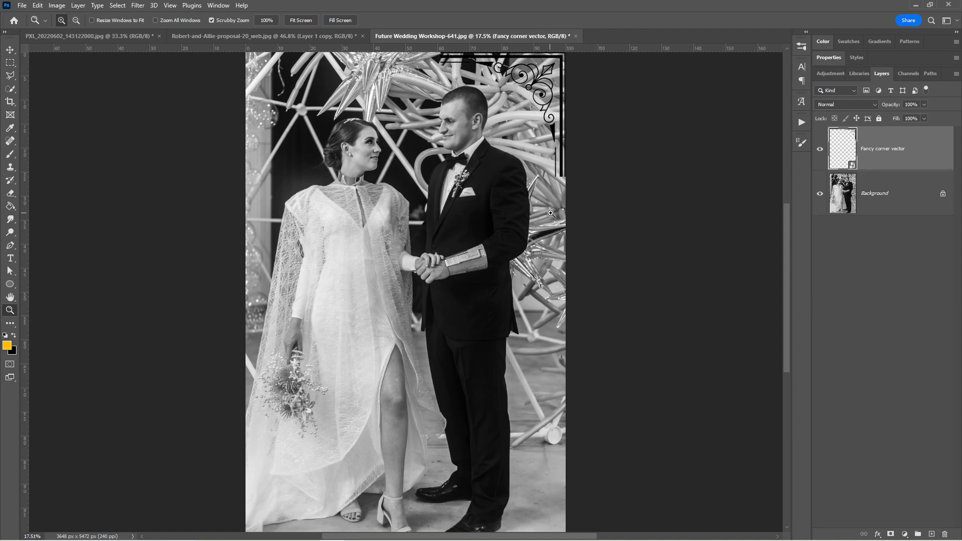
- Move the remaining upper-right ornament slightly inward, leaving an even gap to the photo's top and right edges
left_click_drag(555, 103, 535, 106)
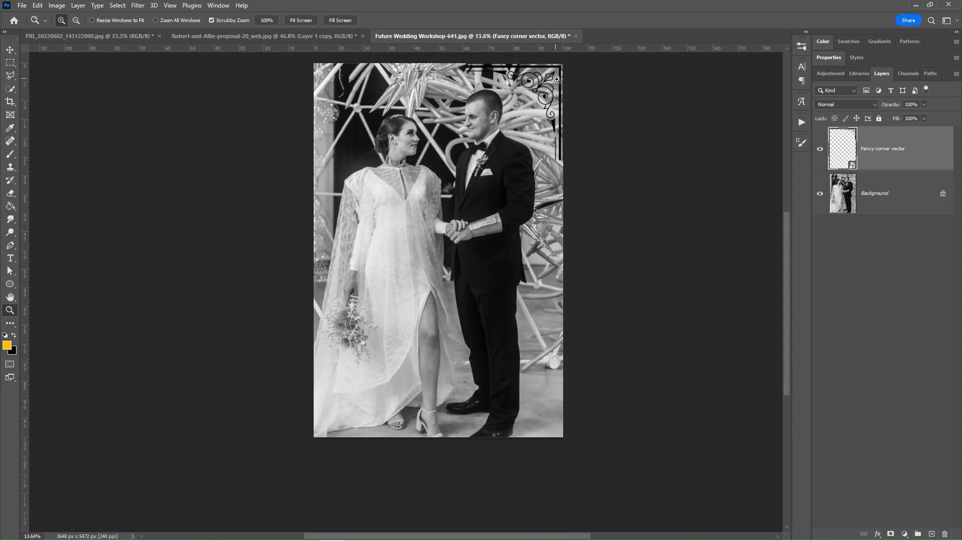
key("v")
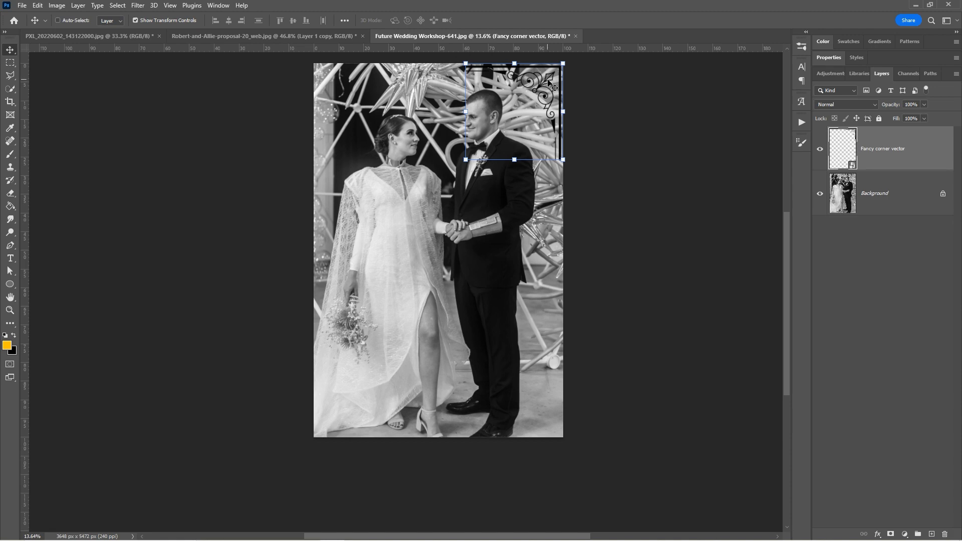
key("z")
left_click_drag(580, 65, 625, 76)
left_click_drag(556, 92, 544, 106)
key("z")
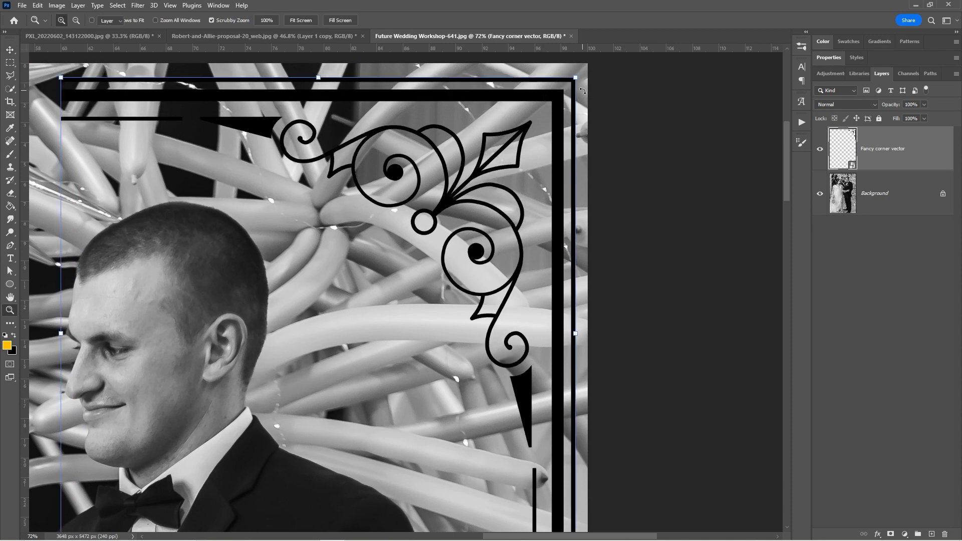
key("ctrl+0")
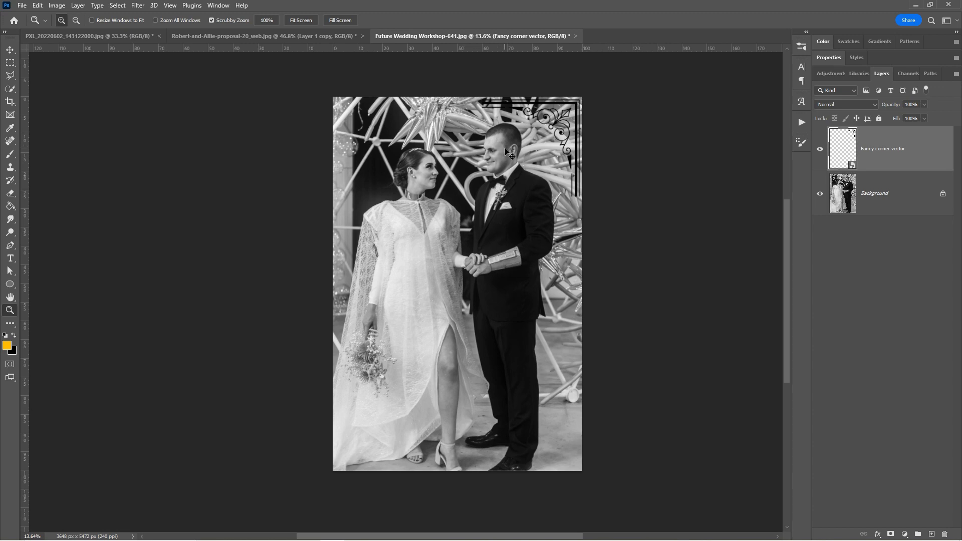
- Duplicate the Fancy corner vector layer and clear the selection around the whole canvas
right_click(875, 148)
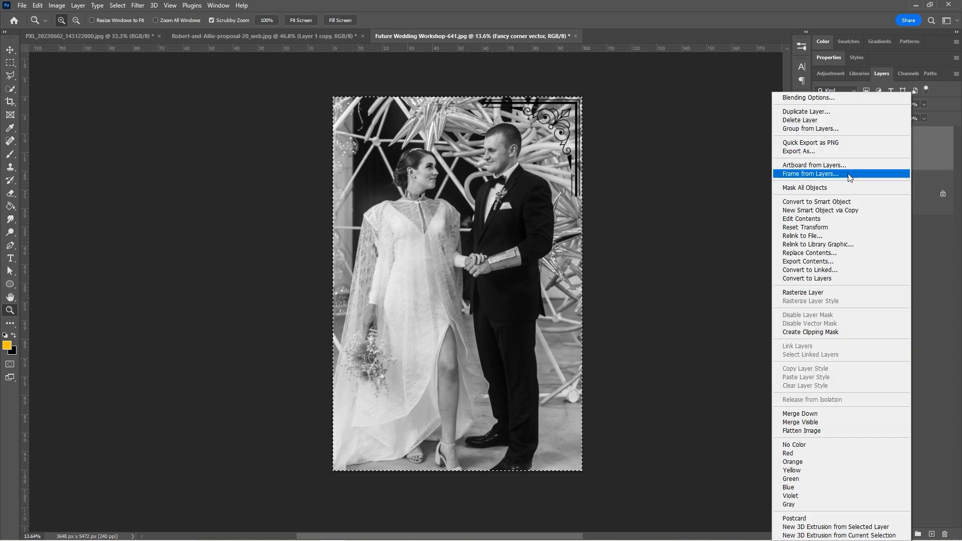
left_click(806, 111)
key("Return")
left_click(38, 6)
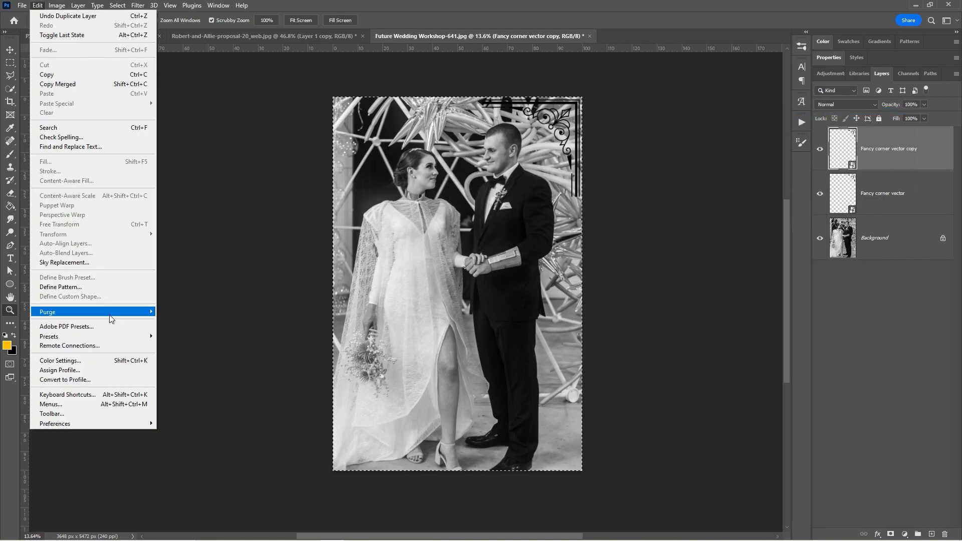
left_click(318, 150)
key("v")
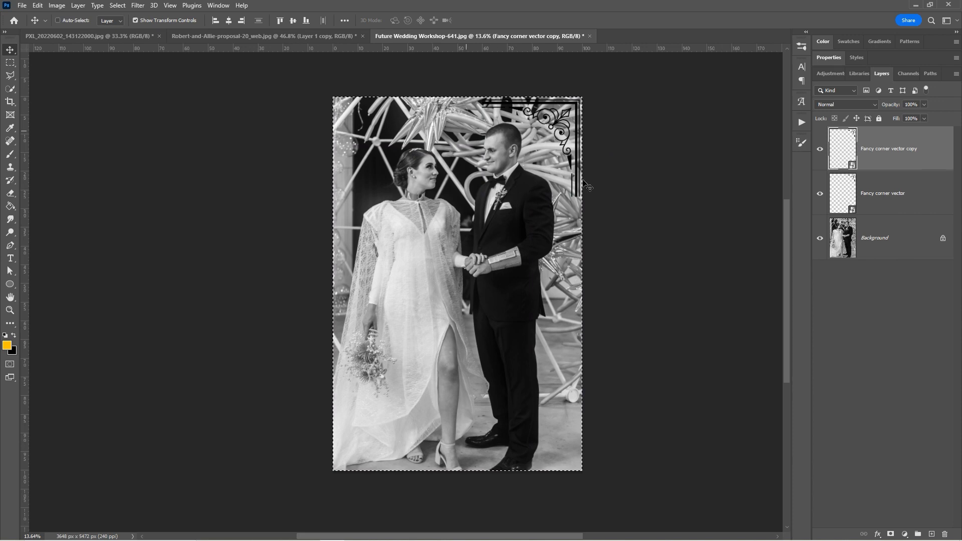
left_click(38, 6)
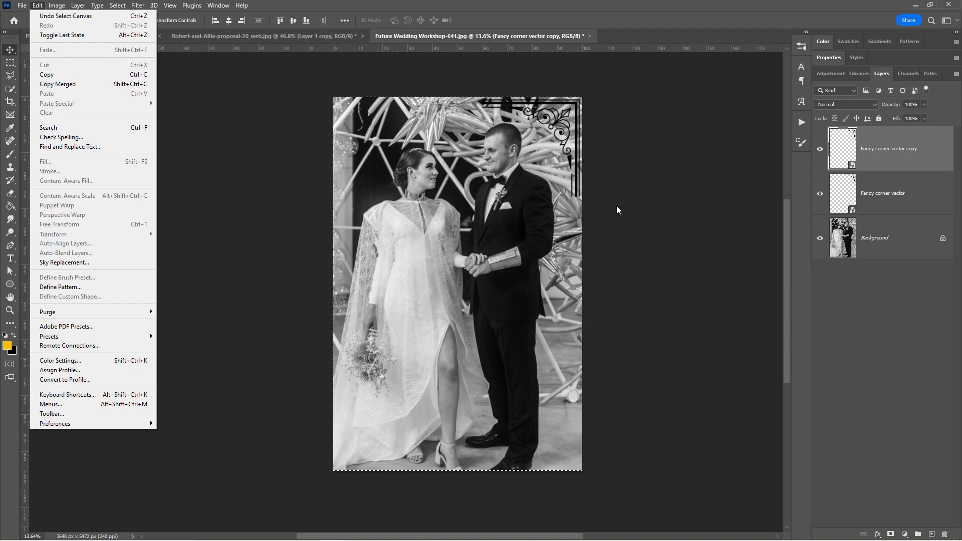
left_click(881, 162)
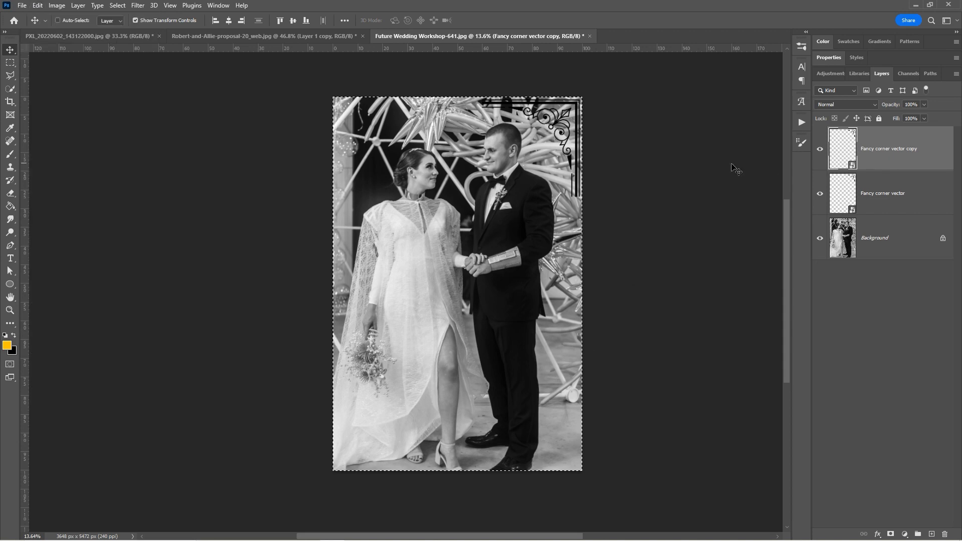
key("ctrl+d")
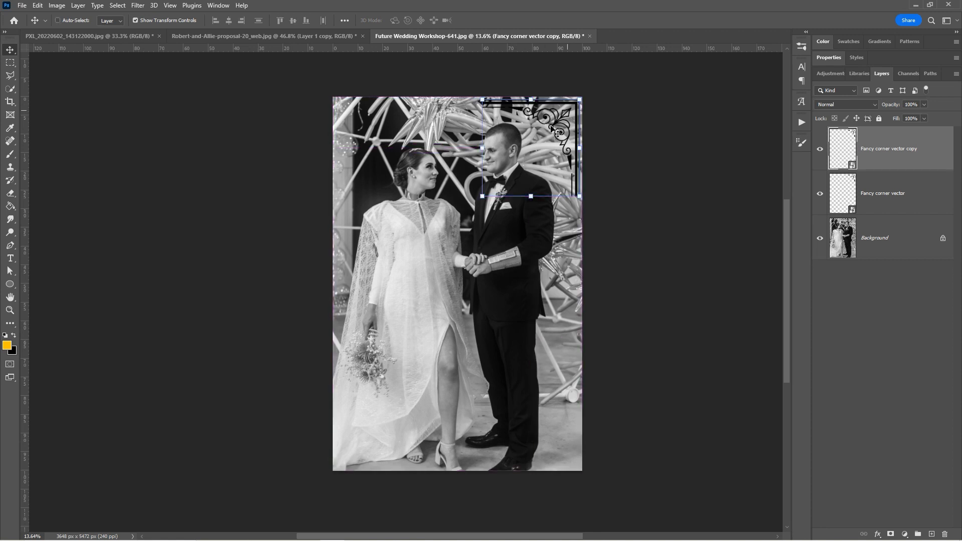
- Flip the duplicated ornament vertically and move it straight down into the photo's lower-right corner
left_click_drag(565, 128, 543, 131)
left_click(35, 6)
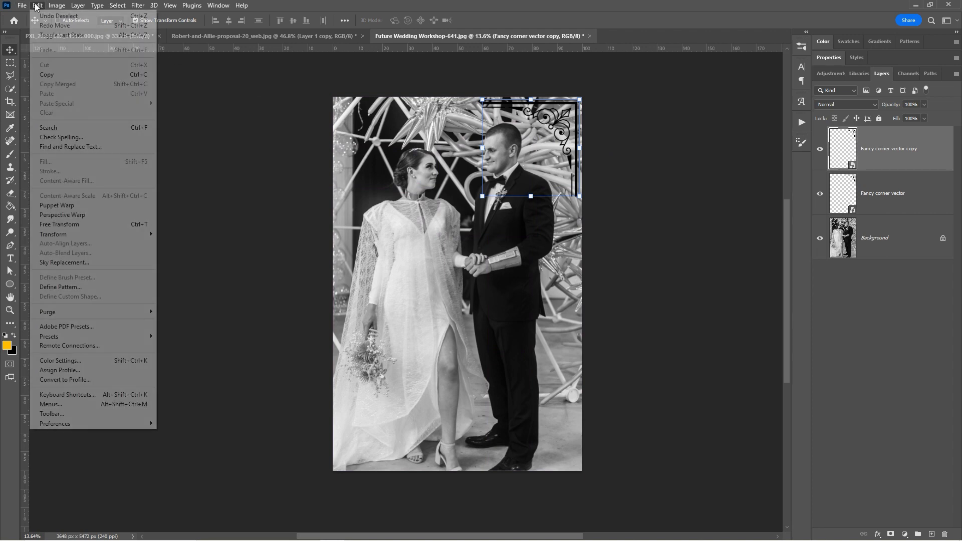
mouse_move(105, 234)
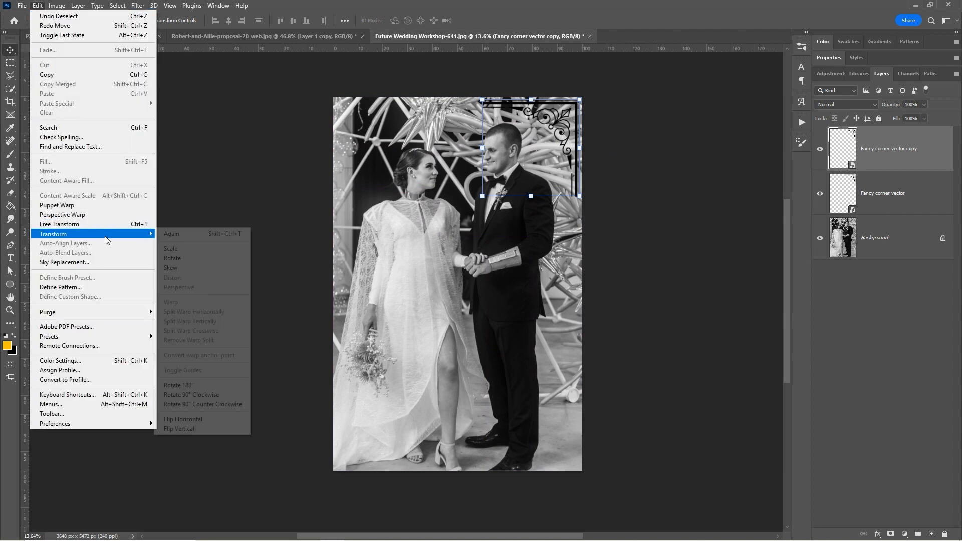
left_click(208, 427)
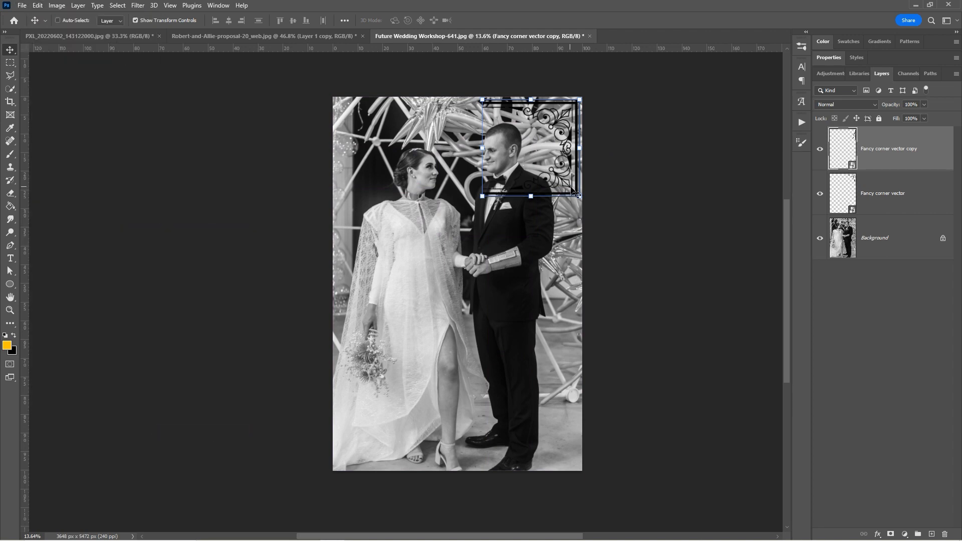
left_click_drag(559, 192, 564, 464)
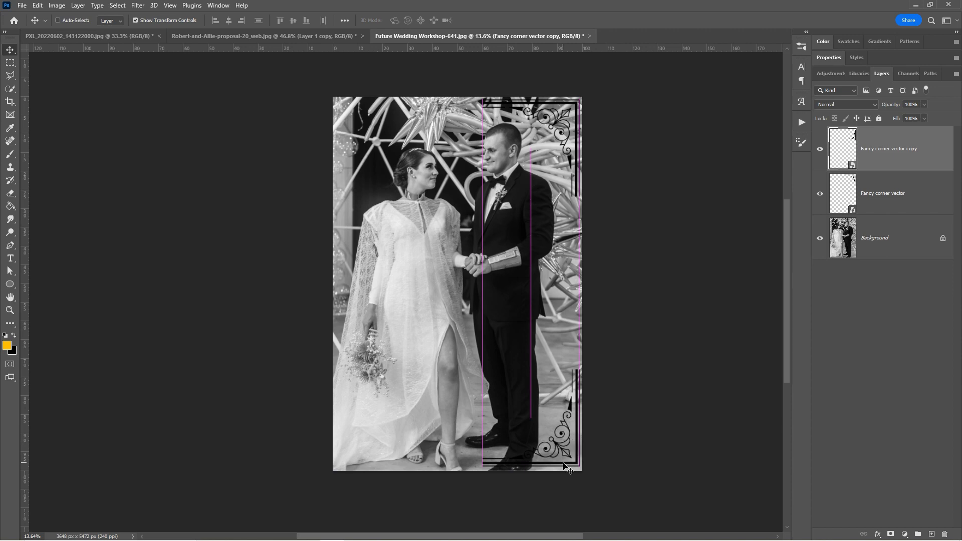
- Select both right-side ornament layers and duplicate them together
right_click(911, 161)
key("Escape")
key("ctrl+alt+a")
right_click(925, 156)
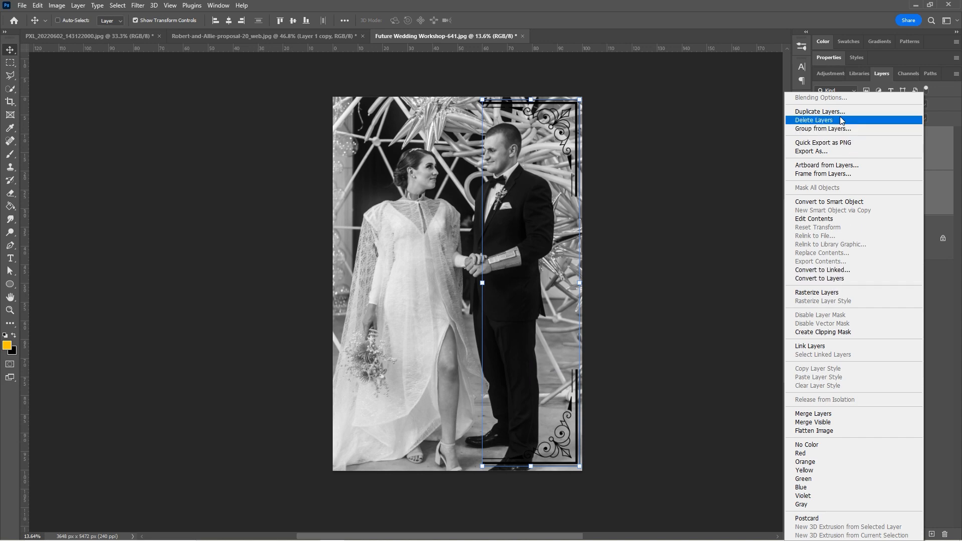
left_click(820, 112)
key("Return")
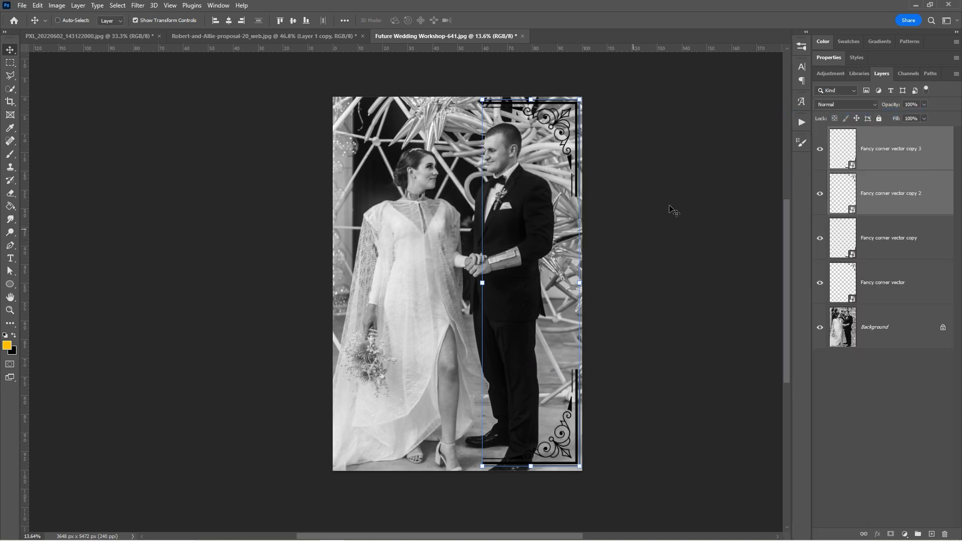
- Flip the two duplicated ornaments horizontally and move them across to the photo's left-hand corners
left_click(38, 6)
mouse_move(70, 234)
left_click(202, 418)
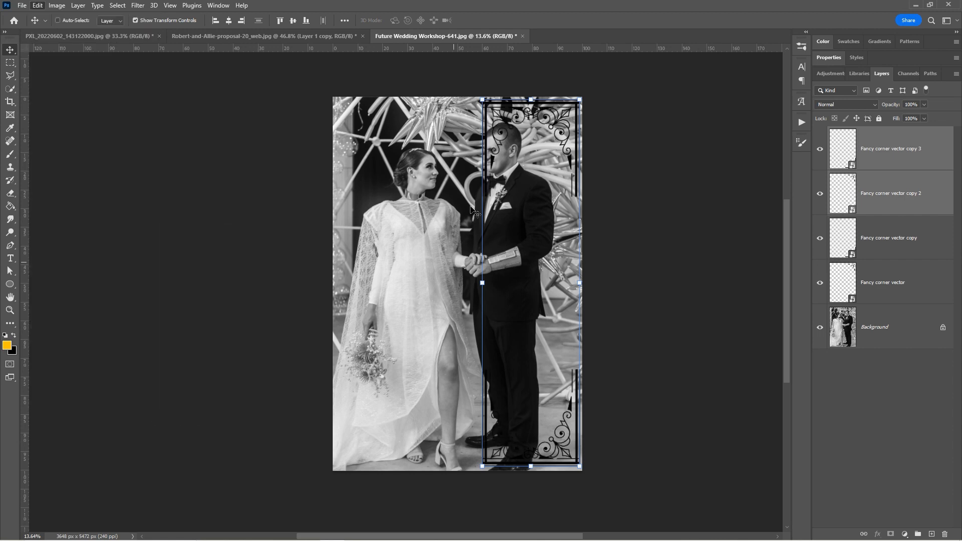
left_click_drag(502, 125, 359, 124)
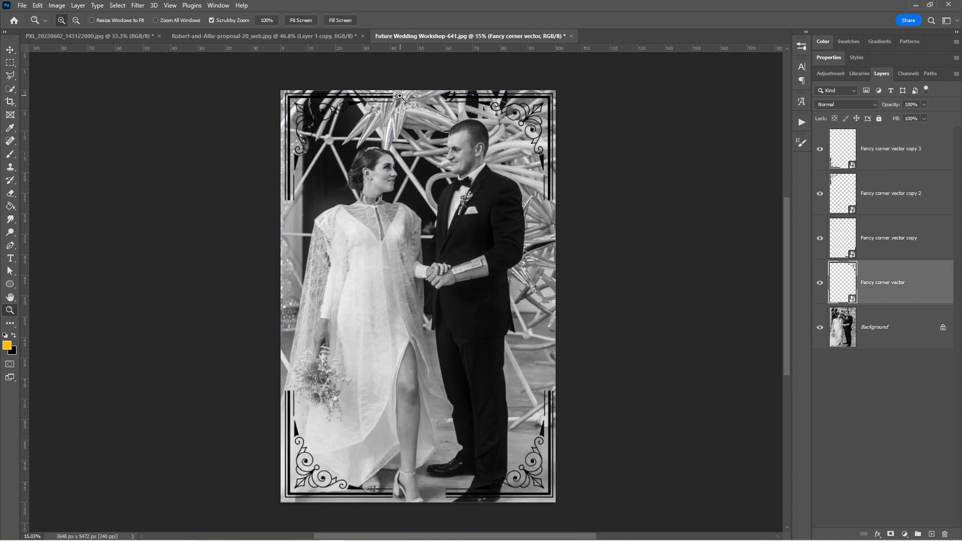
- Rasterize all four corner ornament layers and merge them into a single layer
key("b")
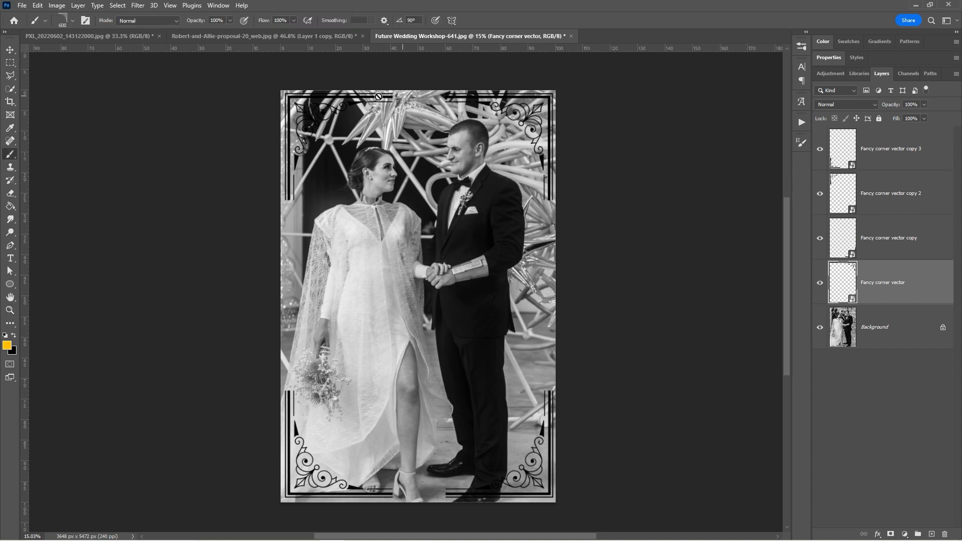
left_click(894, 158, "shift")
right_click(911, 151)
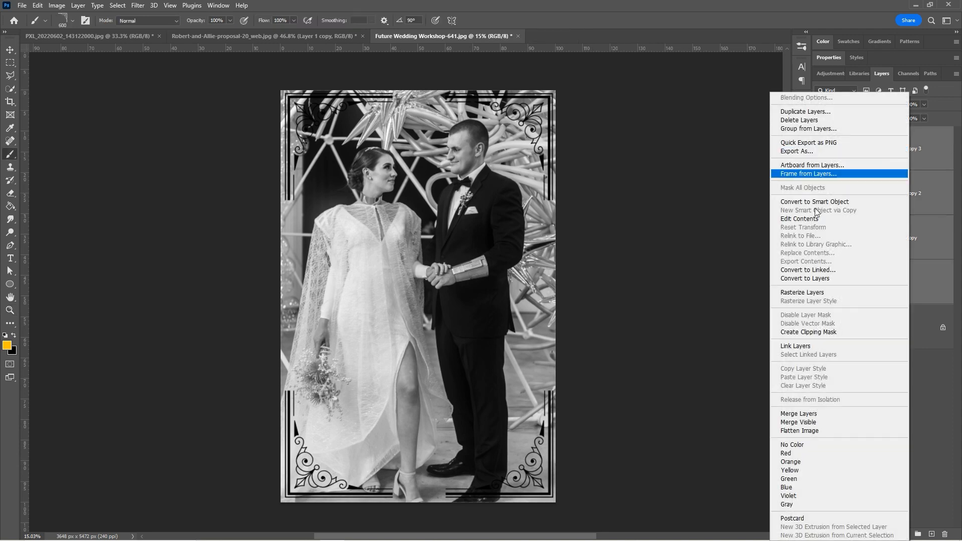
left_click(802, 292)
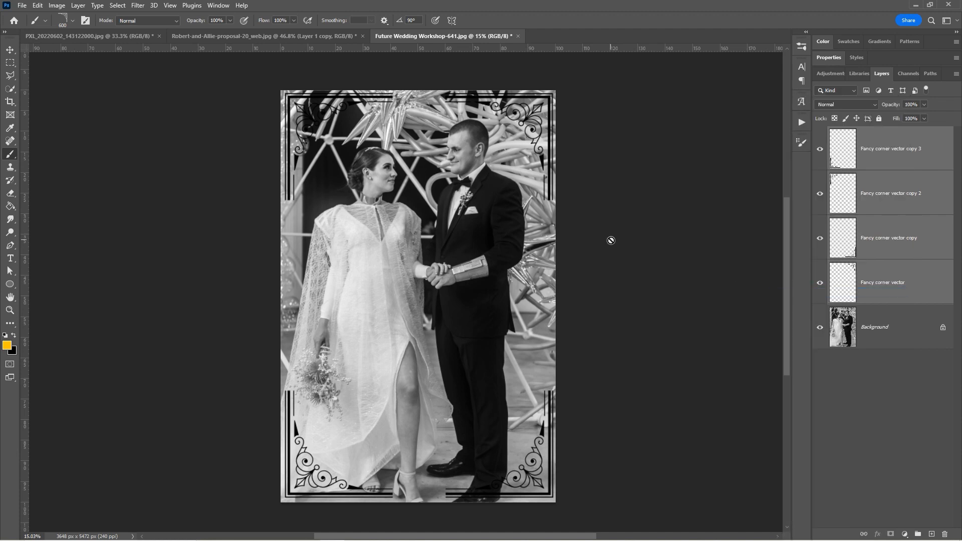
right_click(907, 157)
left_click(811, 413)
- Select the open ends of the frame lines and stretch them to close the gaps between the corners
key("z")
left_click_drag(409, 95, 379, 90)
key("m")
left_click_drag(281, 79, 296, 153)
key("z")
key("m")
key("ctrl+t")
key("Return")
- Invert the merged frame layer to make the ornamental border white
left_click_drag(370, 439, 333, 420)
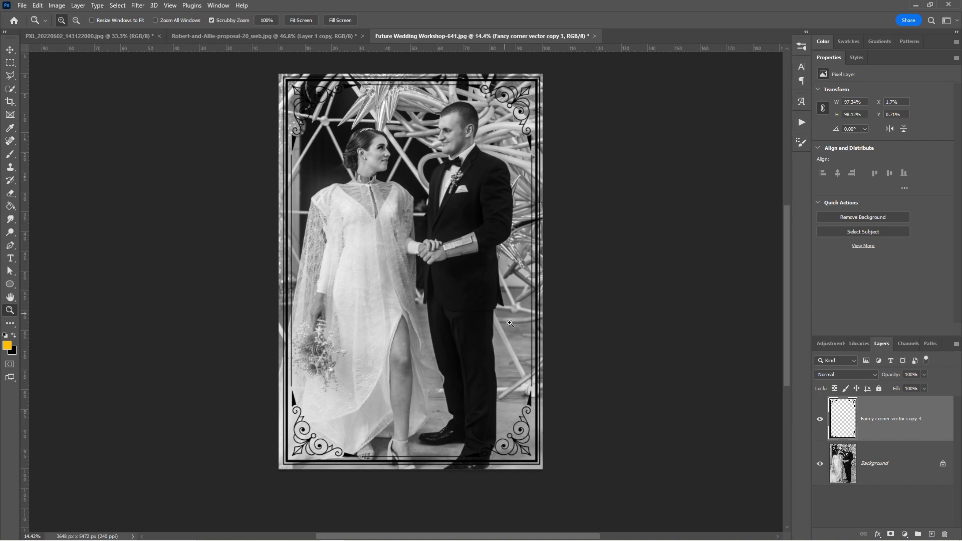
key("ctrl+i")
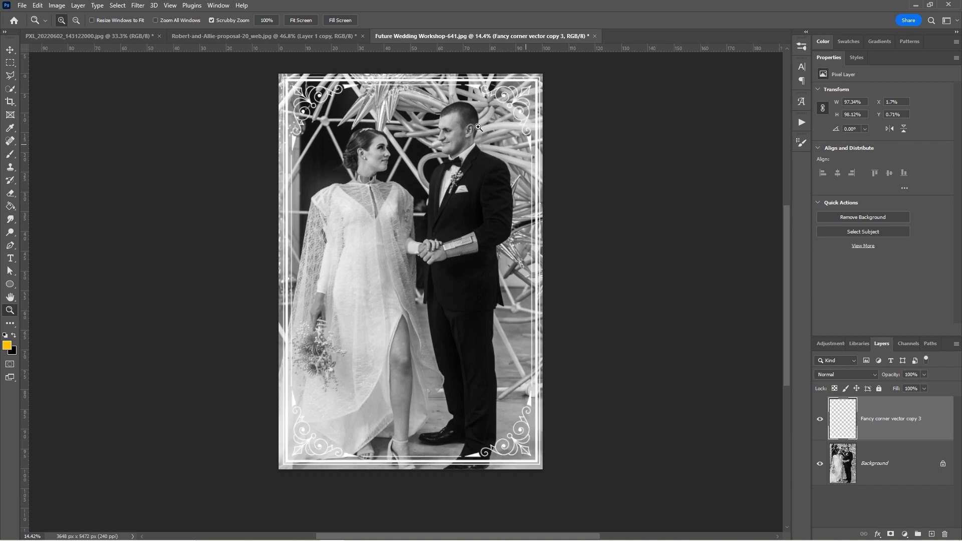
- Try colorizing the white ornamental frame gold with Hue/Saturation, using hue 55, saturation 18 and lightness -58
key("ctrl+u")
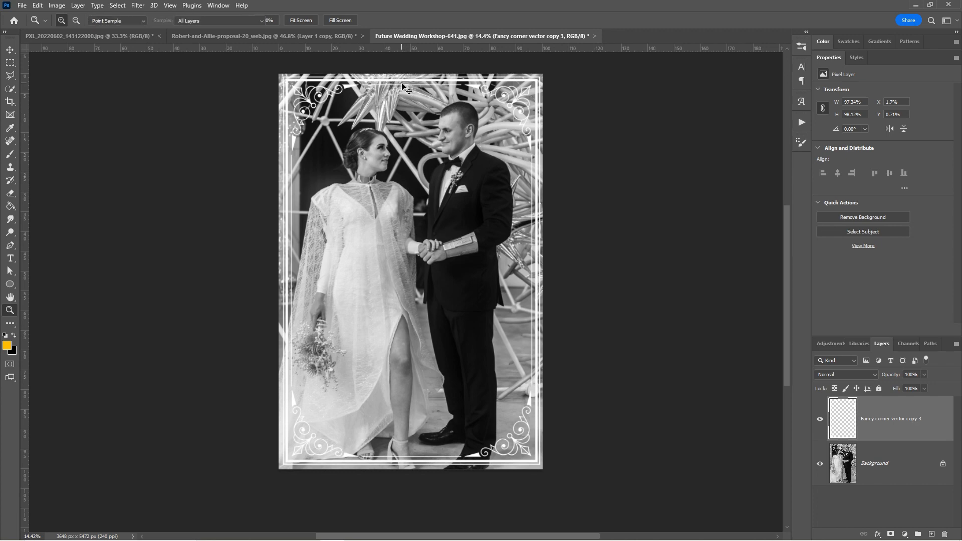
left_click(915, 271)
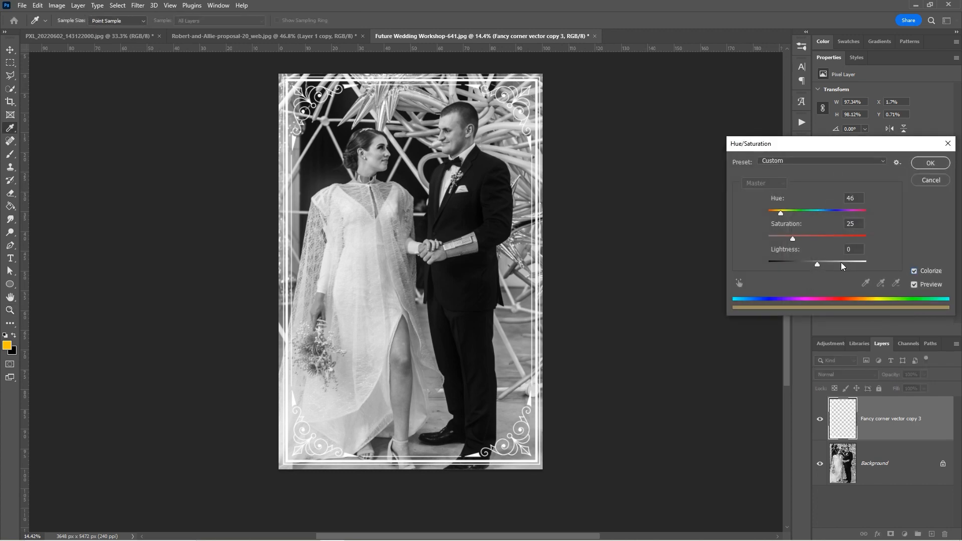
left_click_drag(824, 239, 788, 264)
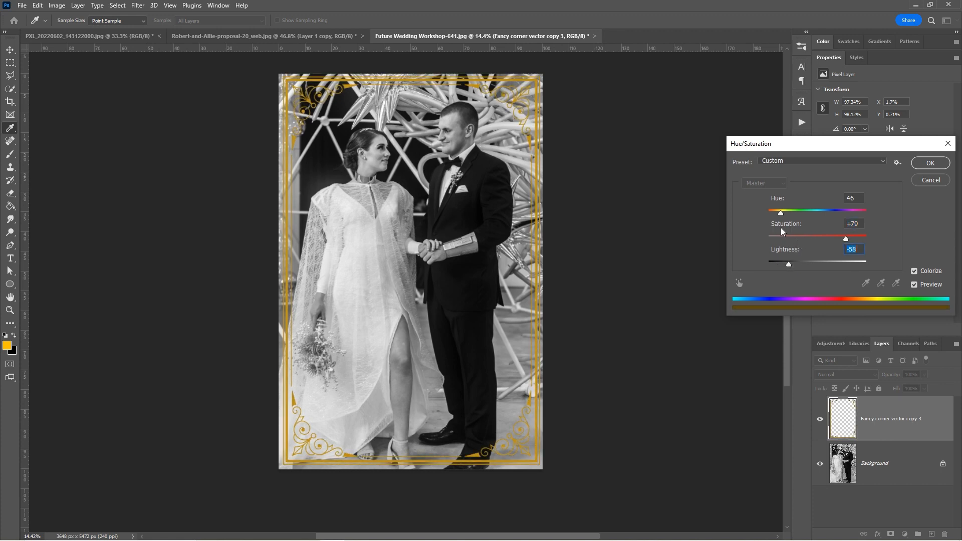
left_click_drag(846, 239, 866, 239)
left_click_drag(816, 213, 785, 224)
left_click(787, 239)
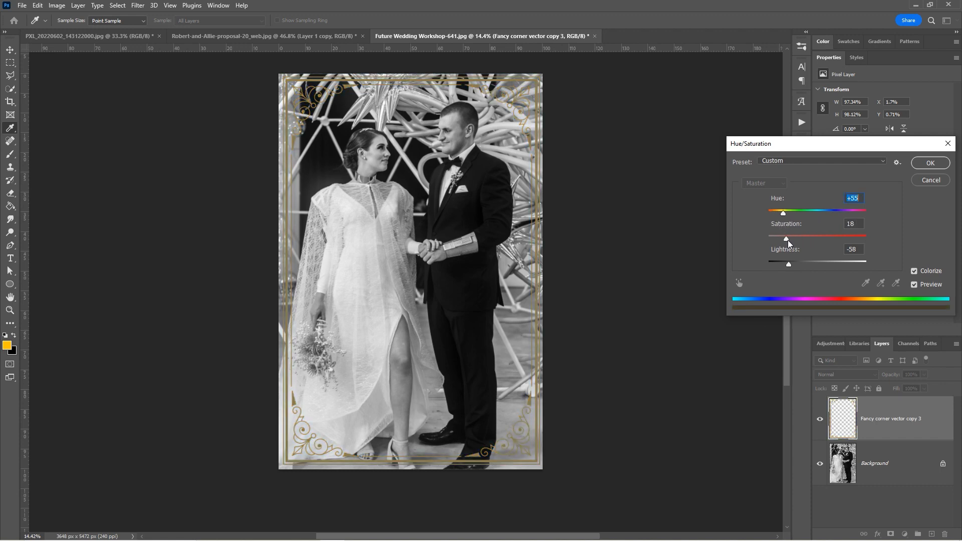
- Try saturation 100 and a purple hue of 264 on the frame, and discard the Hue/Saturation adjustment
left_click_drag(780, 242, 896, 255)
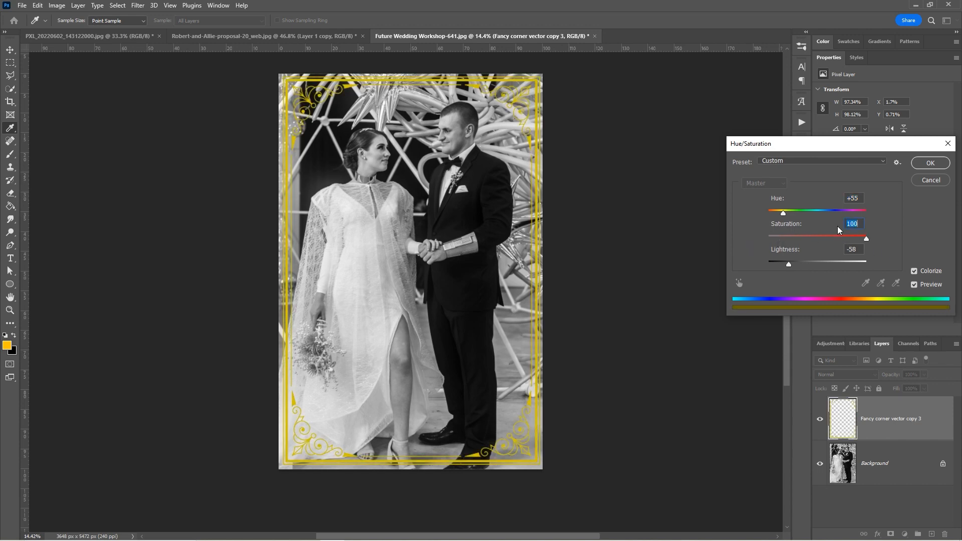
left_click(842, 216)
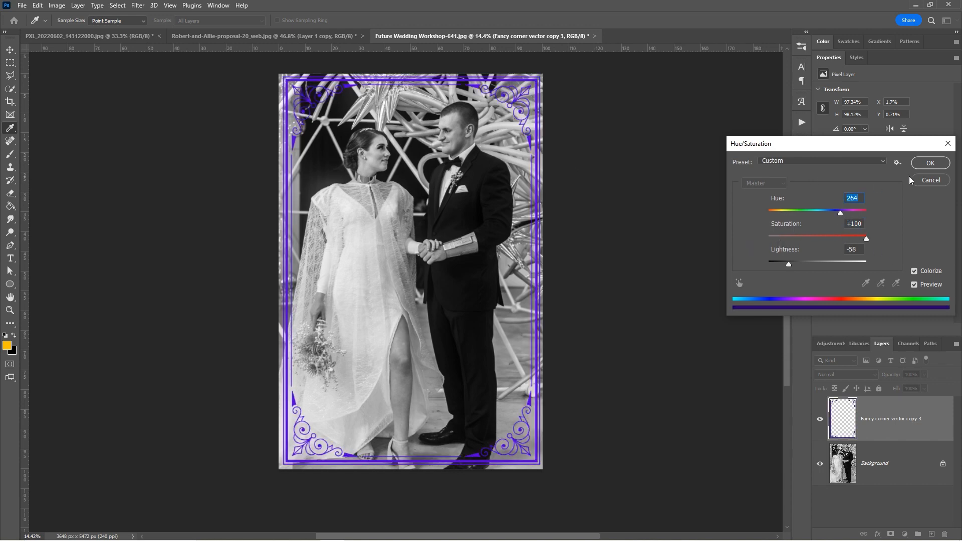
left_click(930, 180)
key("z")
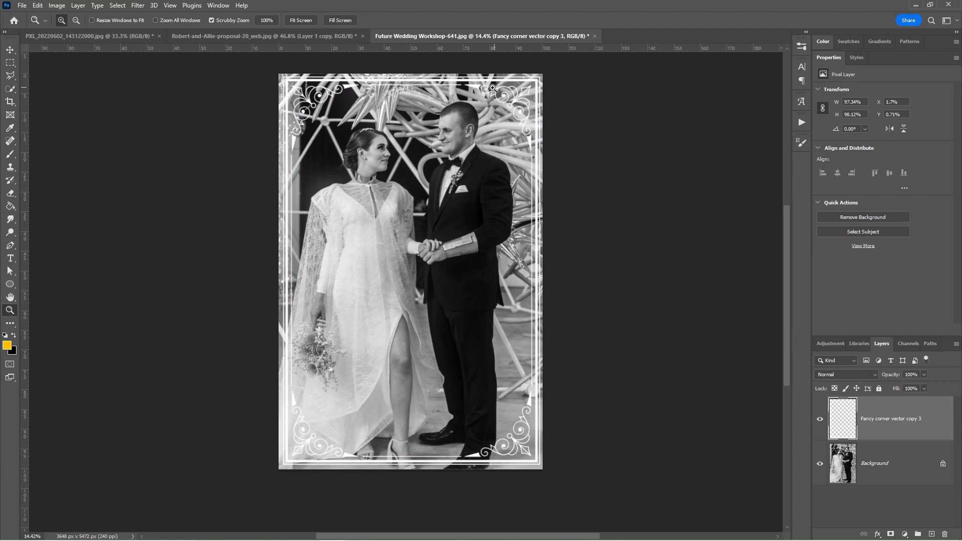